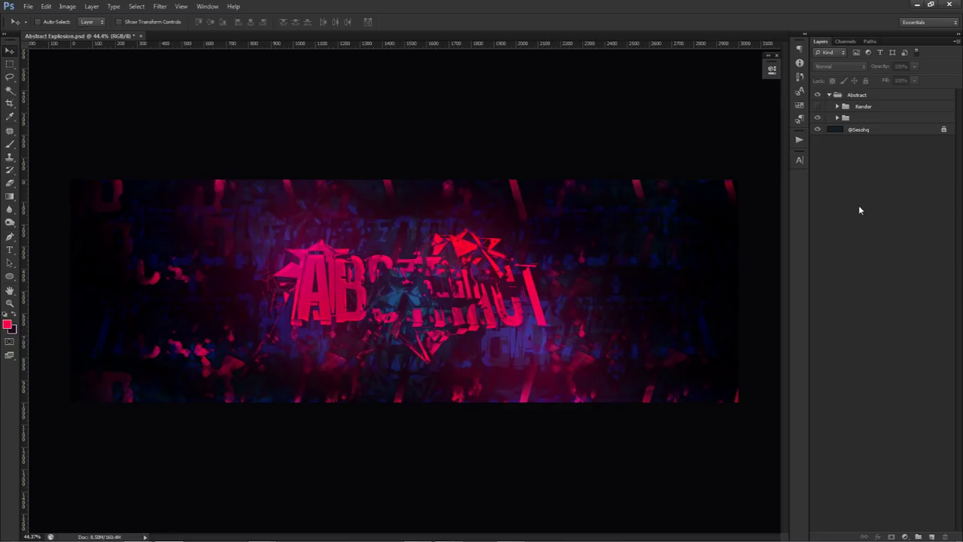
Show and hide the Render layer group to examine the plain render of the text design.
left_click(629, 236)
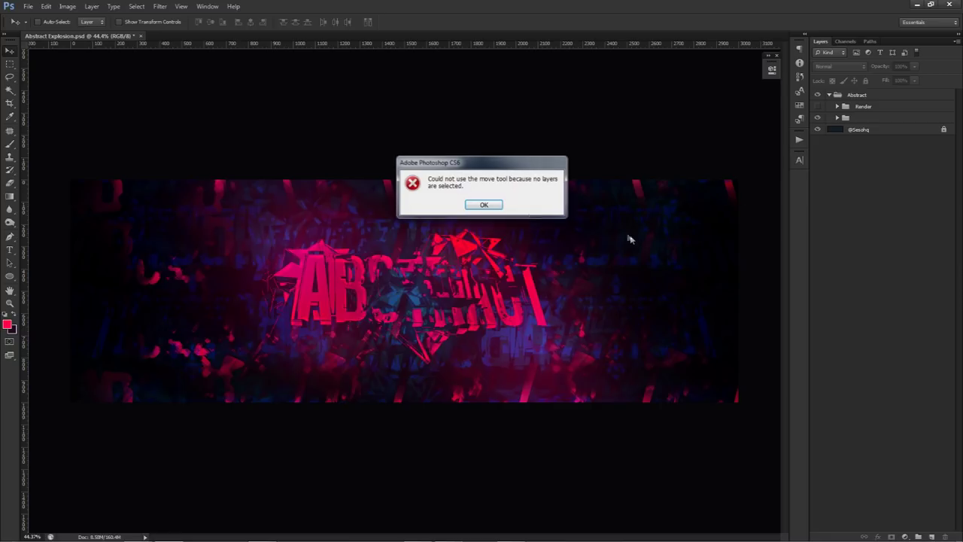
left_click(480, 207)
left_click(858, 119)
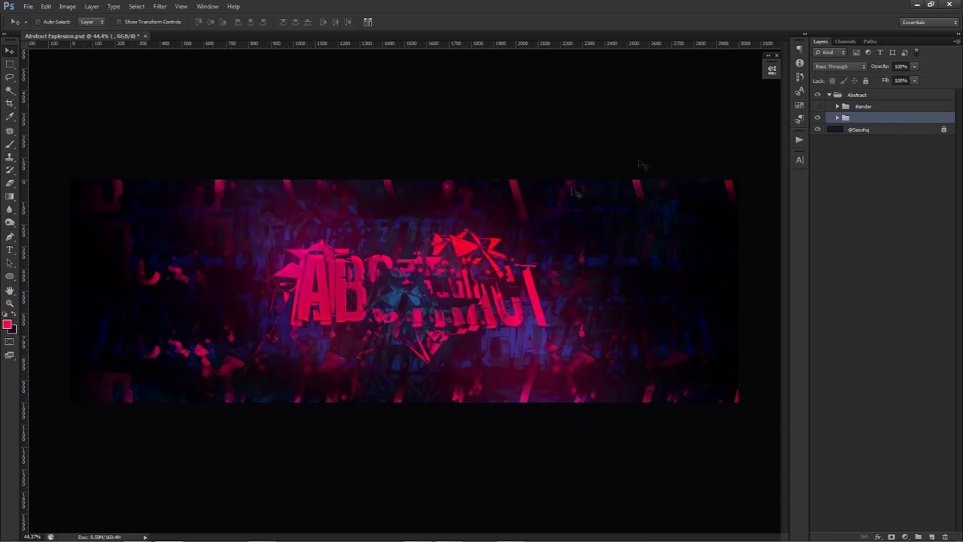
left_click(818, 106)
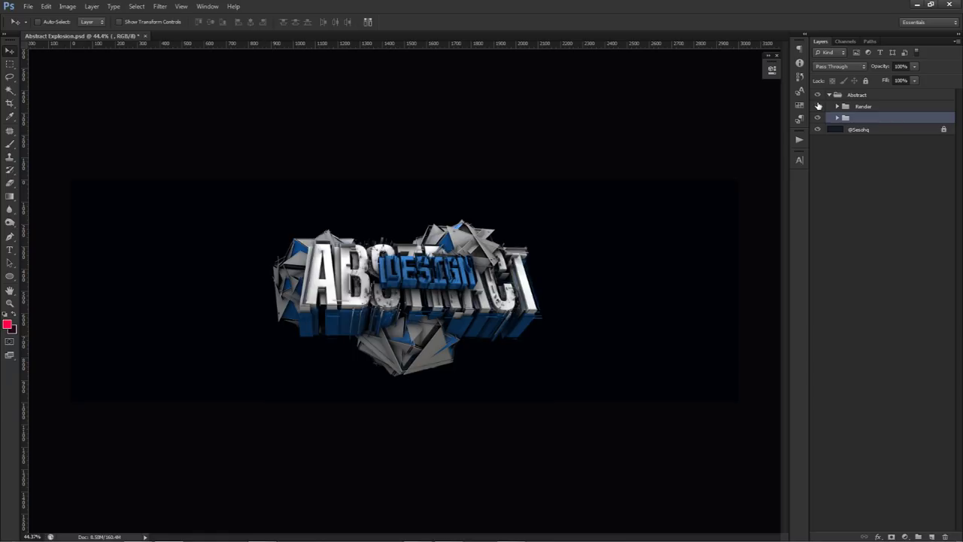
left_click(818, 106)
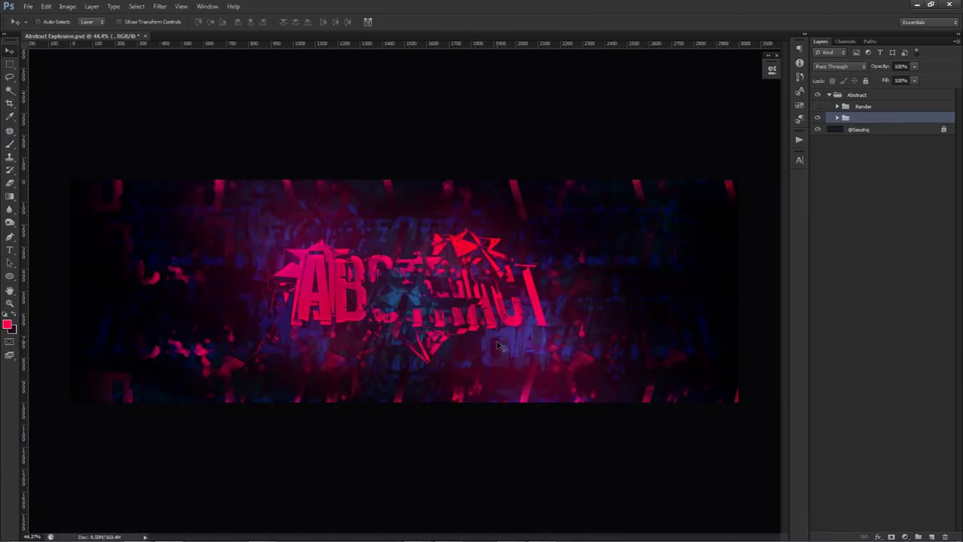
Switch to Cinema 4D and hide the Null group holding the finished text design.
key("alt+Tab")
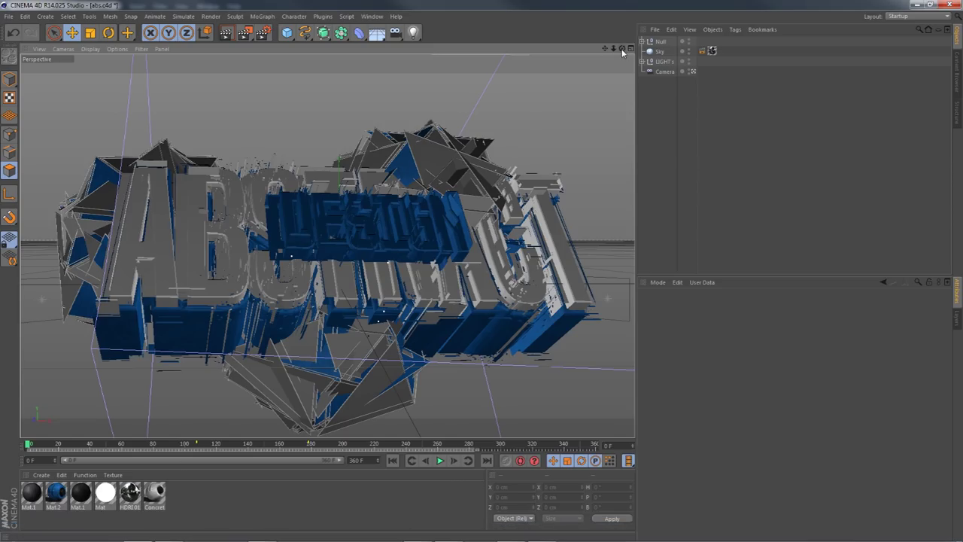
mouse_move(622, 52)
left_mouse_down()
mouse_move(526, 76)
mouse_move(632, 50)
mouse_move(614, 54)
mouse_move(624, 55)
left_mouse_up()
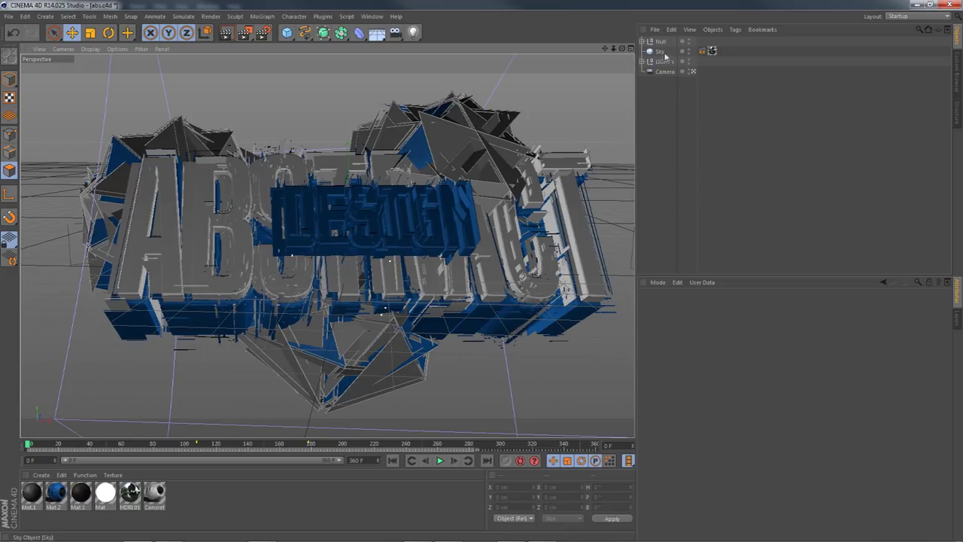
left_click(688, 42)
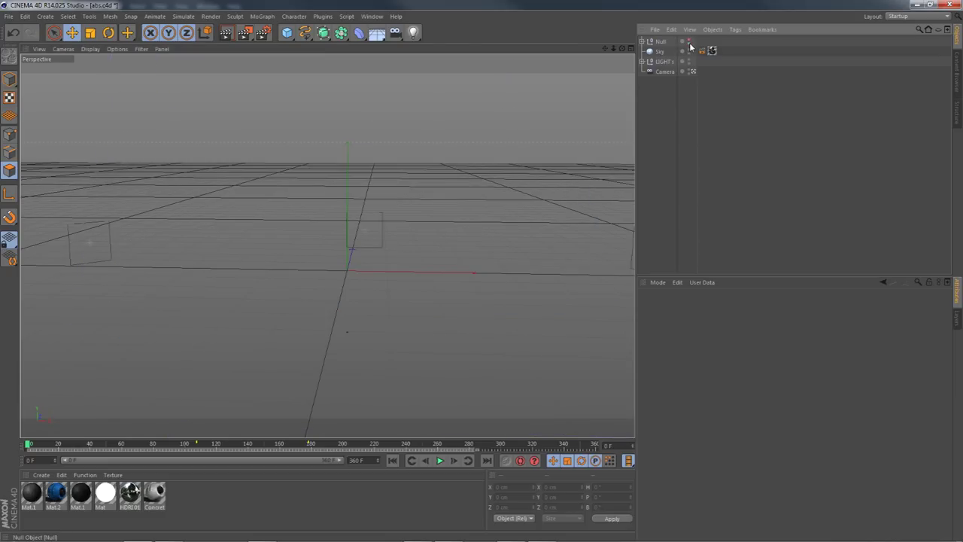
Add a MoText object and set its depth to 110 cm.
left_click(262, 16)
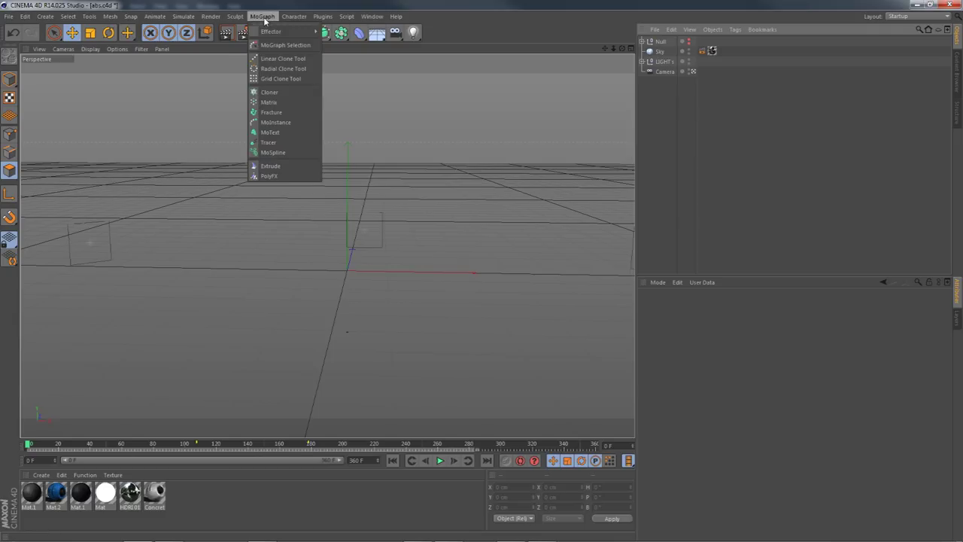
left_click(290, 132)
left_click_drag(622, 49, 631, 42)
left_click_drag(706, 328, 658, 325)
type("110")
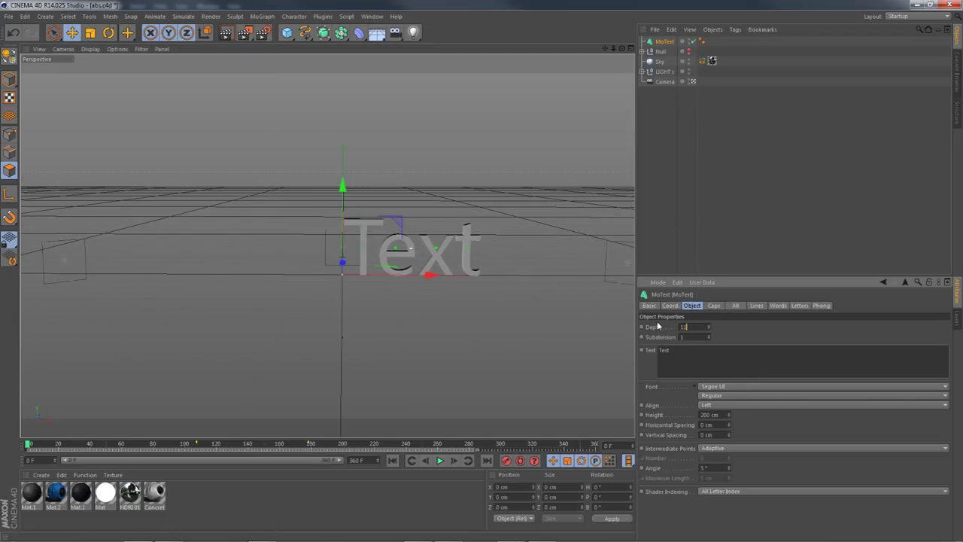
key("Return")
Set the MoText alignment to Middle and its font to The Outbox St.
left_click(711, 406)
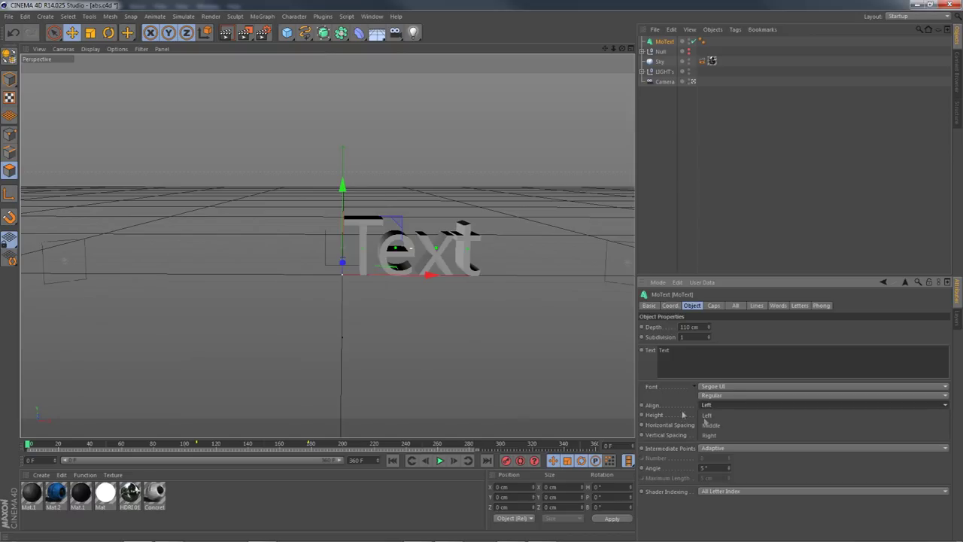
left_click(707, 425)
left_click(723, 387)
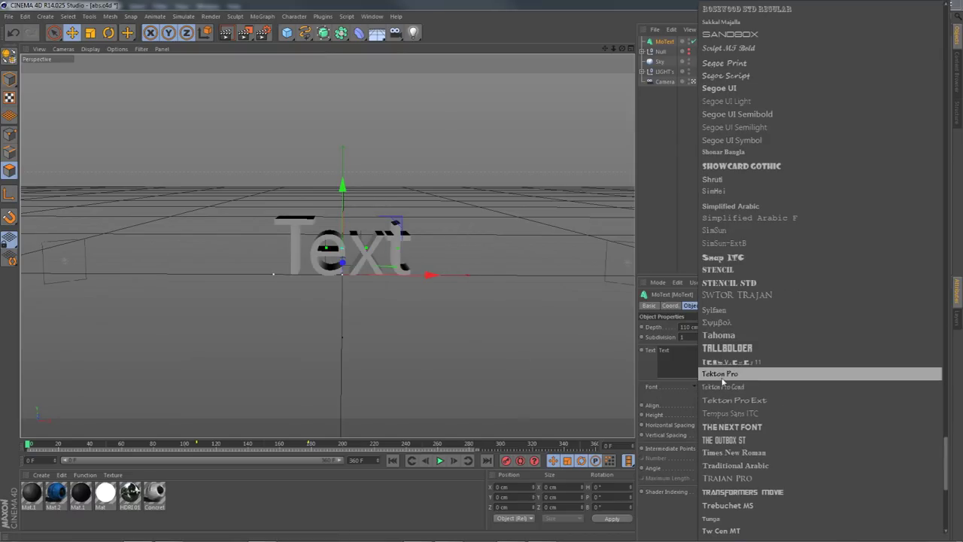
left_click(722, 440)
Replace the default MoText wording with ABSTRACT.
double_click(664, 350)
type("ABSTRACT")
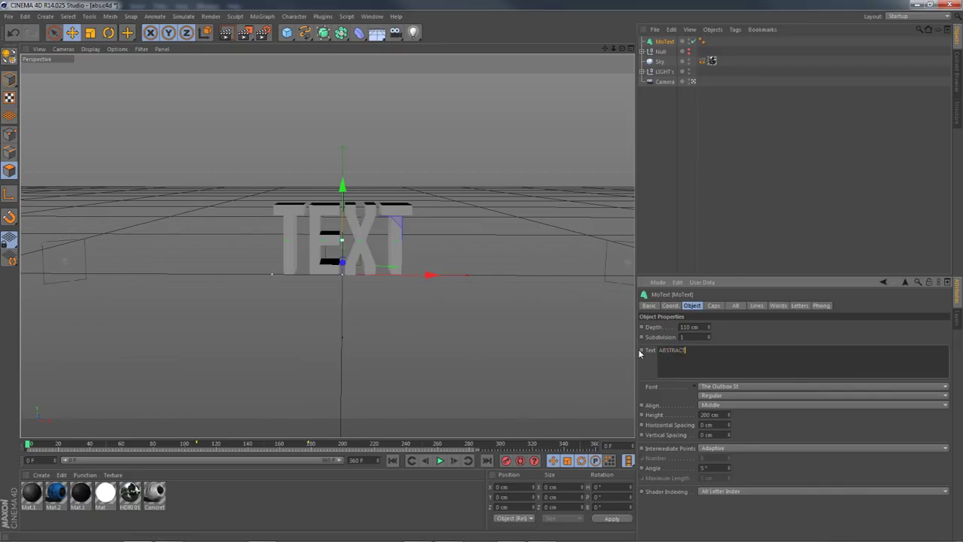
left_click(694, 201)
Duplicate the ABSTRACT MoText and move the copy forward along the Z axis, in front of the original.
left_click(660, 43)
key("ctrl+c")
key("ctrl+v")
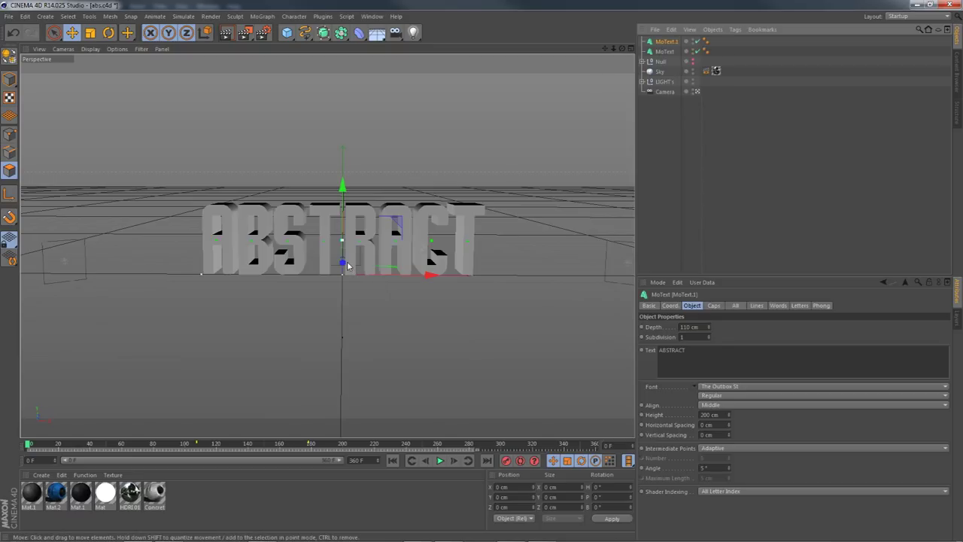
left_click_drag(348, 265, 343, 289)
Change the wording of the front MoText copy to DESIGN.
double_click(670, 350)
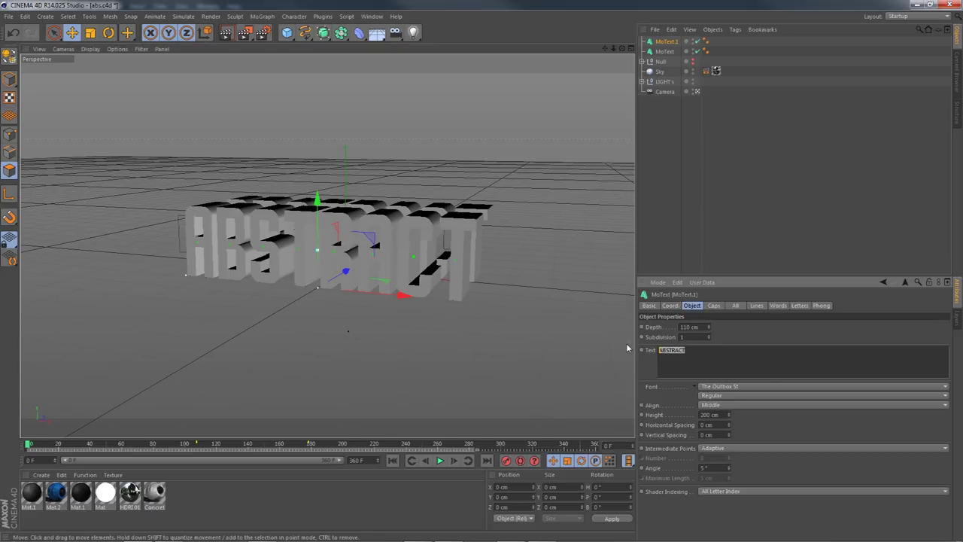
type("DESIGN")
left_click(746, 244)
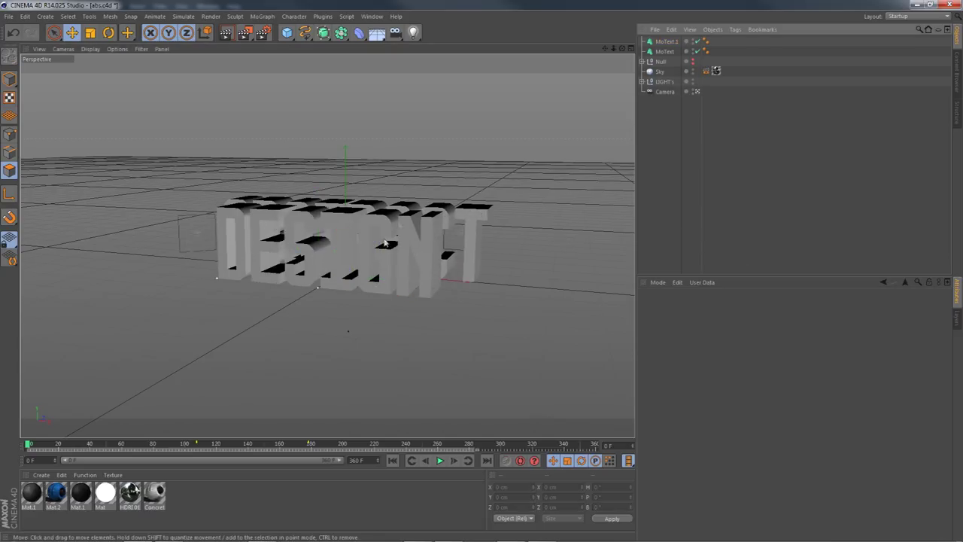
Hide the DESIGN text and set both the start and end caps of the ABSTRACT text to Fillet Cap.
left_click(667, 52)
double_click(694, 39)
left_click(713, 306)
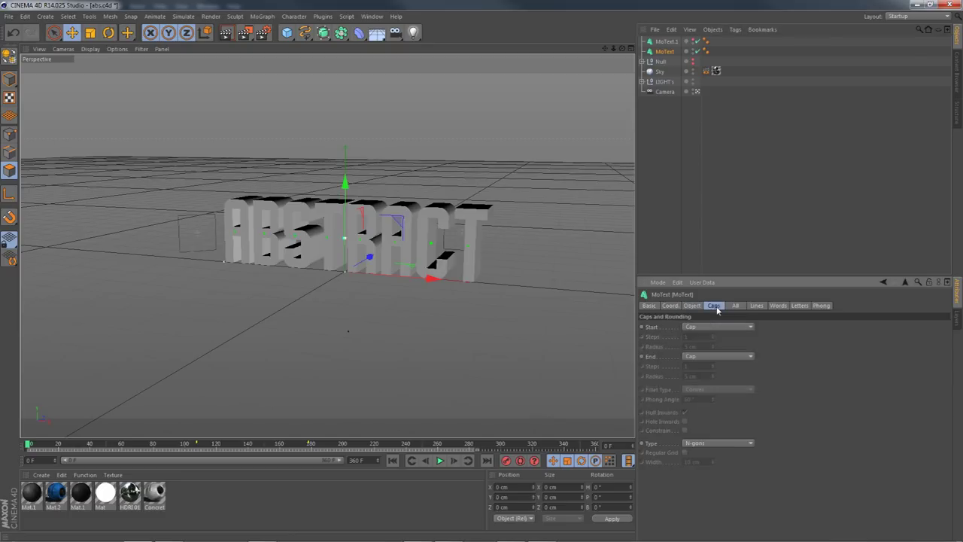
left_click(696, 328)
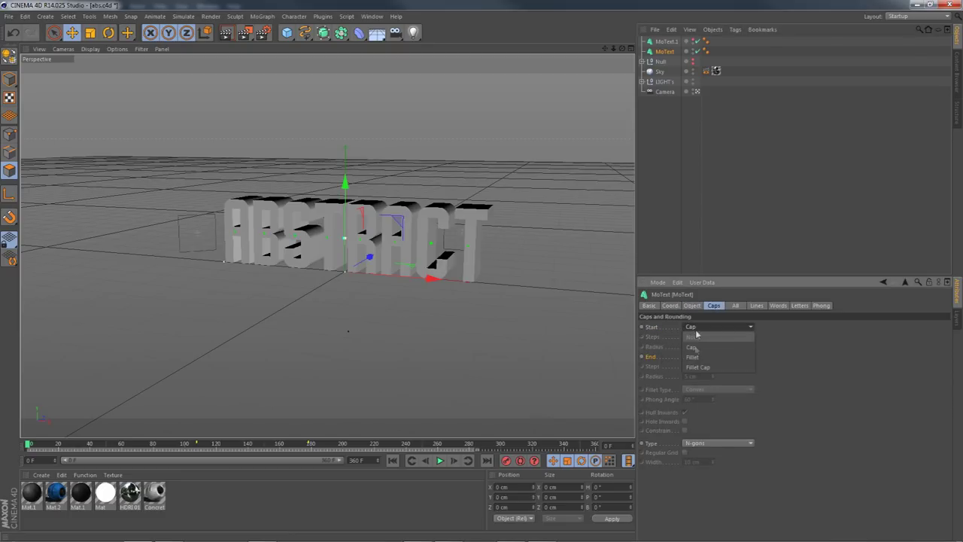
left_click(701, 368)
left_click(718, 356)
left_click(700, 396)
Set the start and end fillet radius of the ABSTRACT text's caps to 1 cm.
left_click(690, 347)
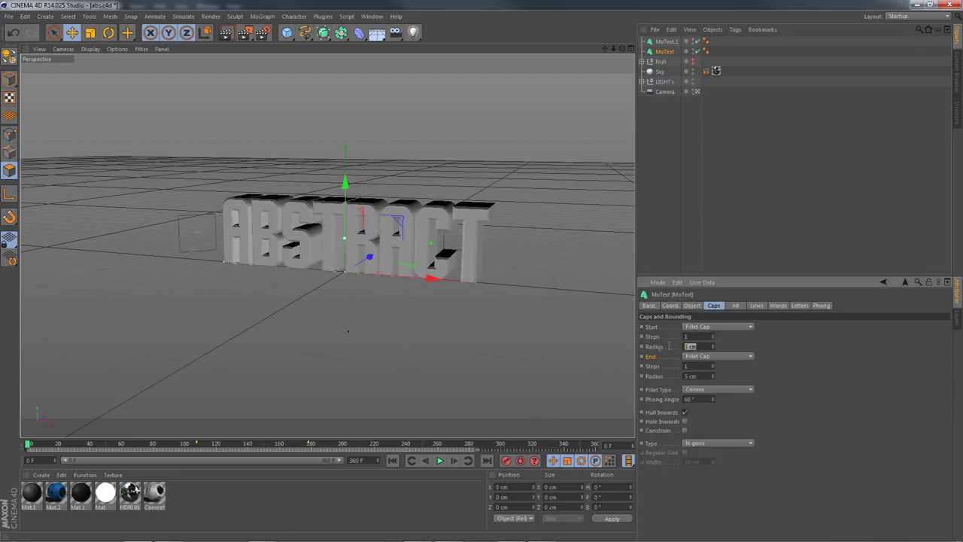
type("1")
double_click(690, 376)
type("1")
key("Return")
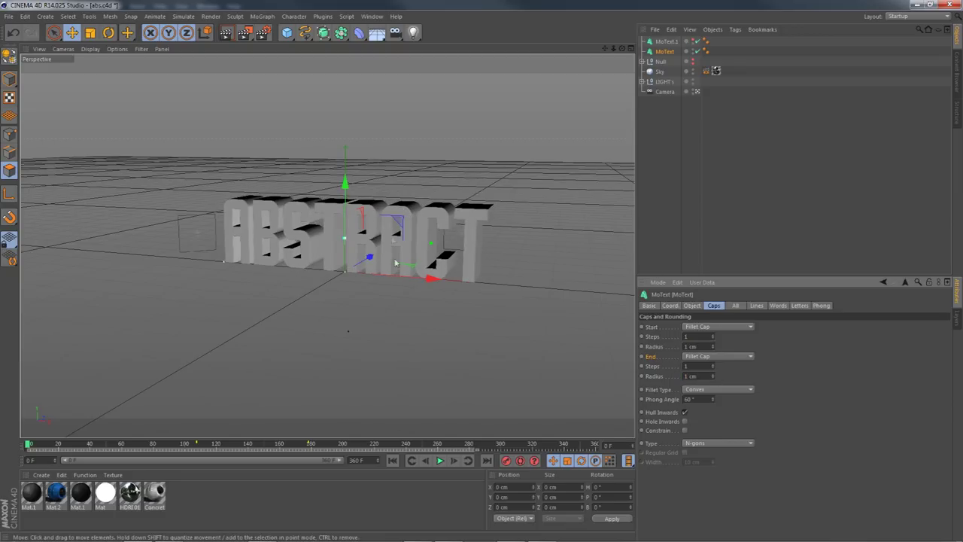
Unhide the DESIGN text and scale it down uniformly to a height of about 75 cm.
left_click(667, 41)
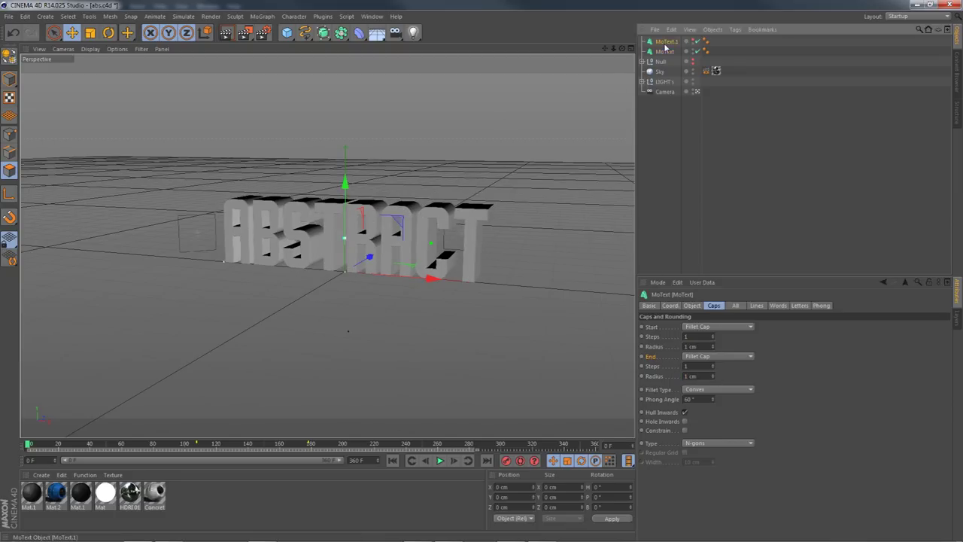
left_click(691, 41)
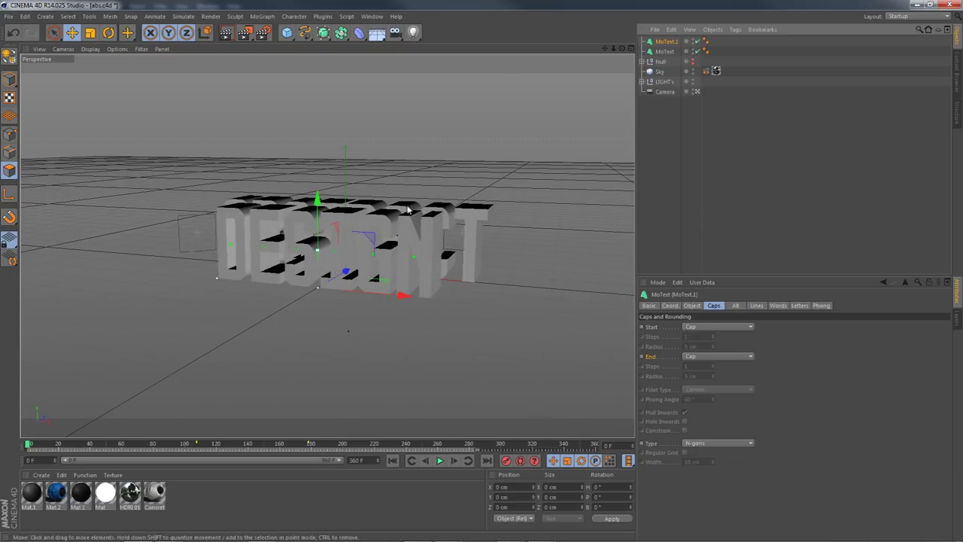
scroll(433, 218, "up", 6)
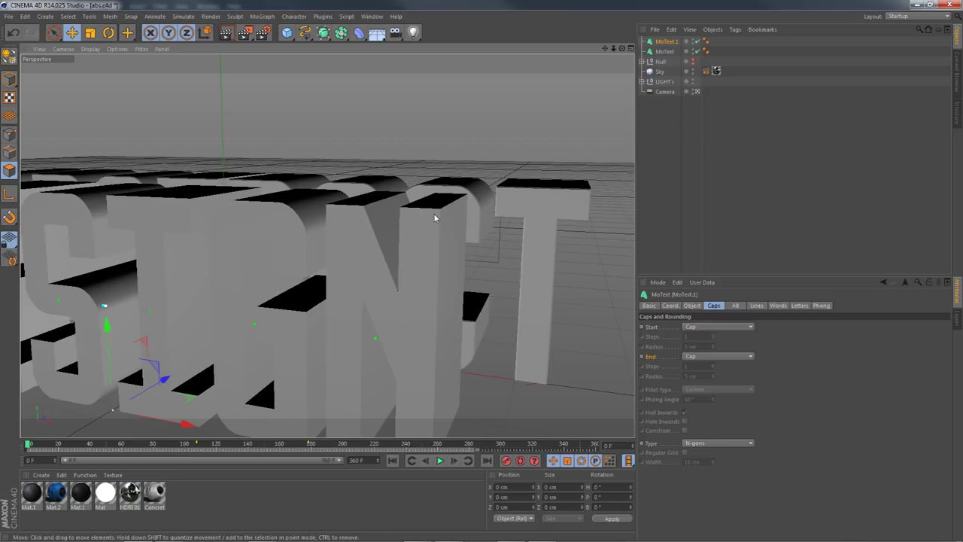
key("t")
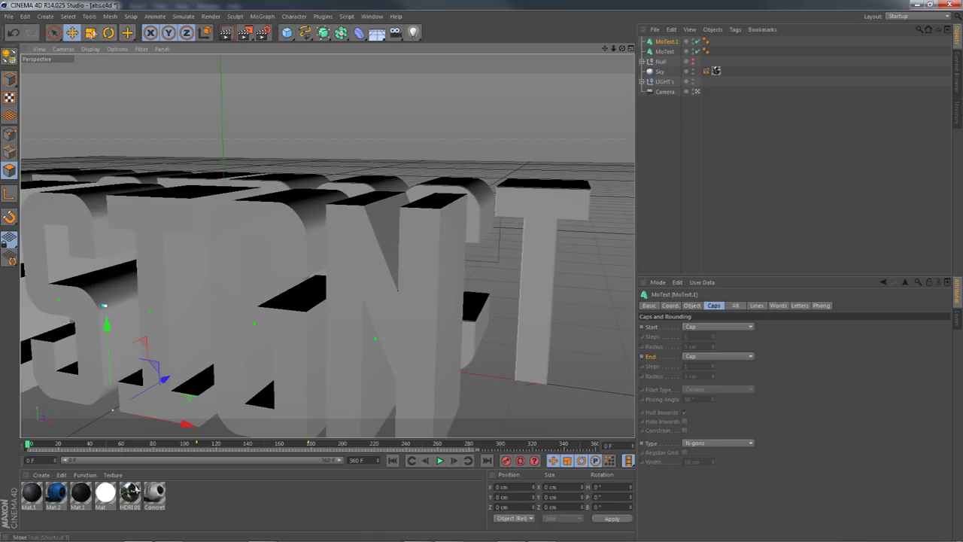
left_click_drag(369, 125, 112, 112)
Raise the DESIGN text and move it back along the Z axis against the front of the ABSTRACT text.
left_click(72, 32)
left_click_drag(107, 326, 102, 251)
left_click_drag(160, 315, 229, 284)
left_click_drag(324, 279, 282, 223)
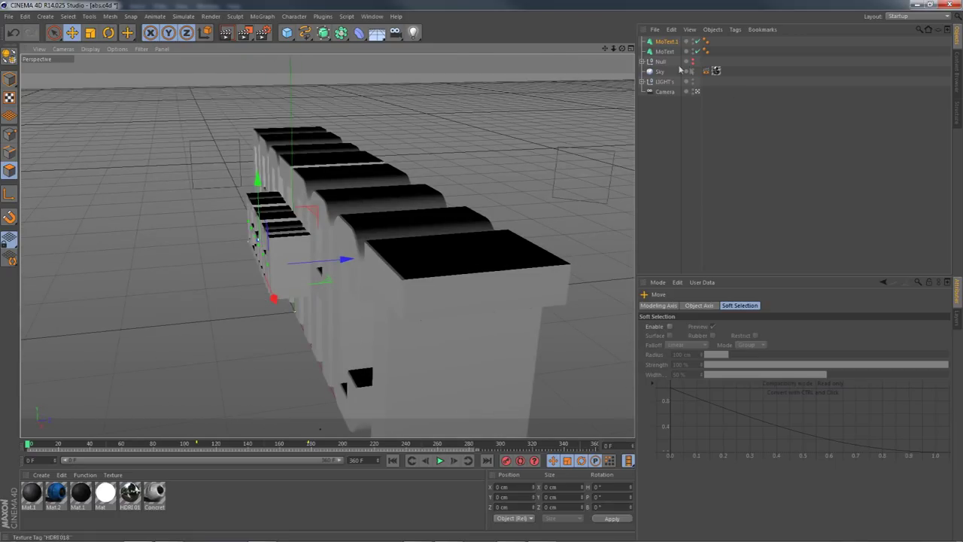
Set the depth of the DESIGN text to 30 cm.
left_click(665, 41)
left_click(691, 306)
left_click_drag(705, 328, 660, 332)
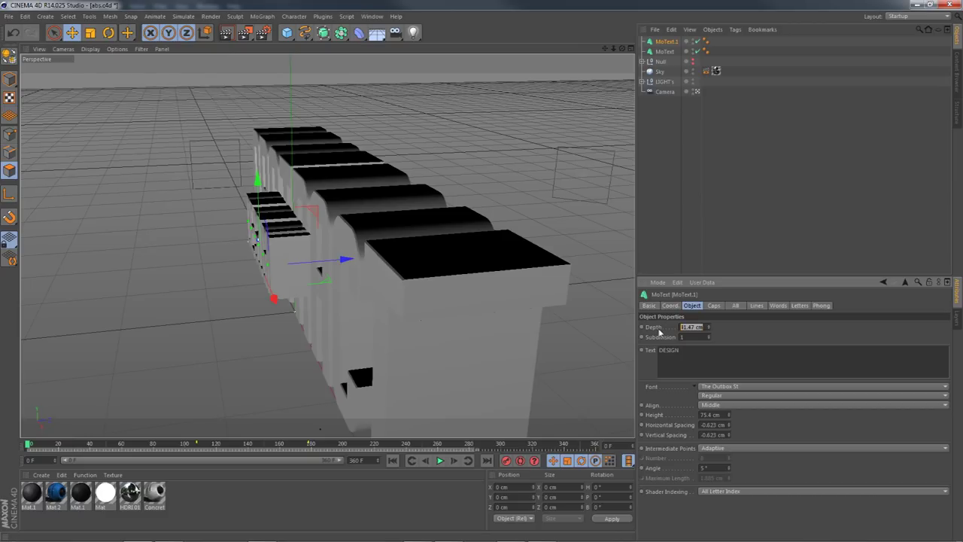
type("30")
key("Return")
Scale the DESIGN text up slightly and lower it about 12 cm in front of the ABSTRACT text.
left_click_drag(327, 263, 474, 239)
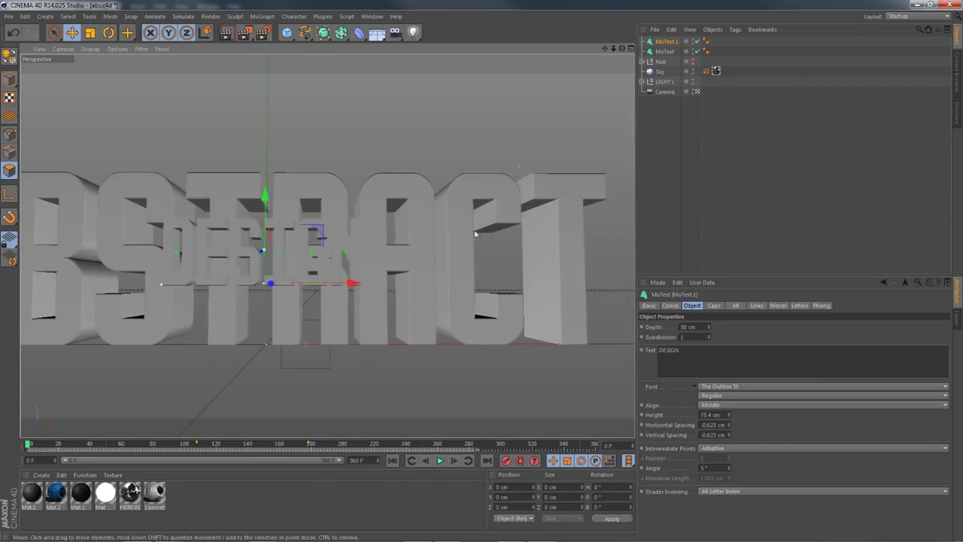
left_click_drag(615, 50, 666, 53)
left_click_drag(622, 49, 602, 66)
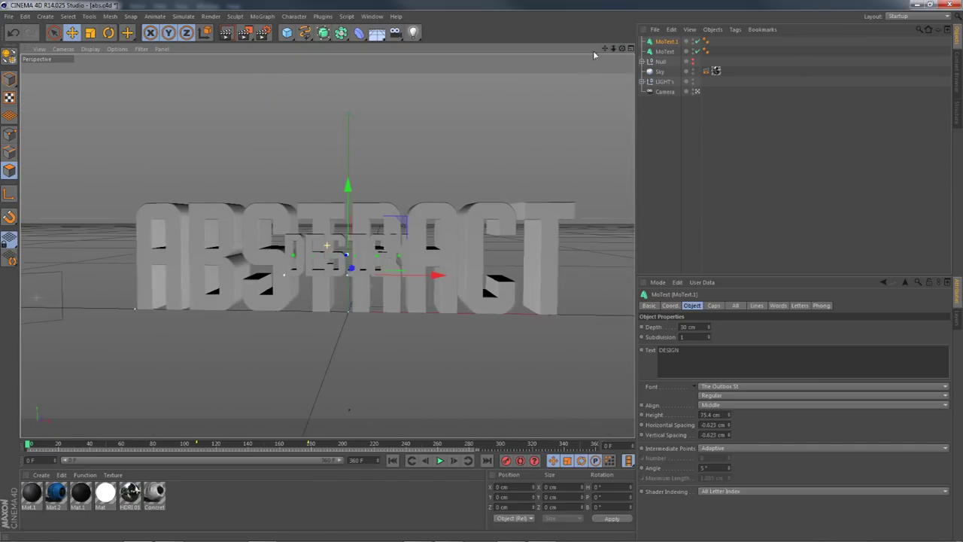
left_click(90, 32)
left_click_drag(252, 112, 299, 110)
key("e")
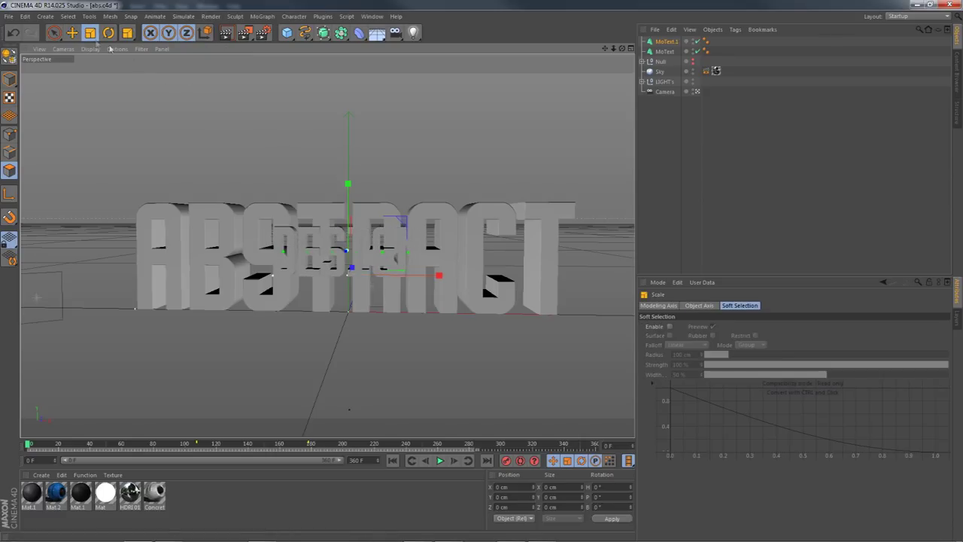
left_click_drag(347, 188, 350, 201)
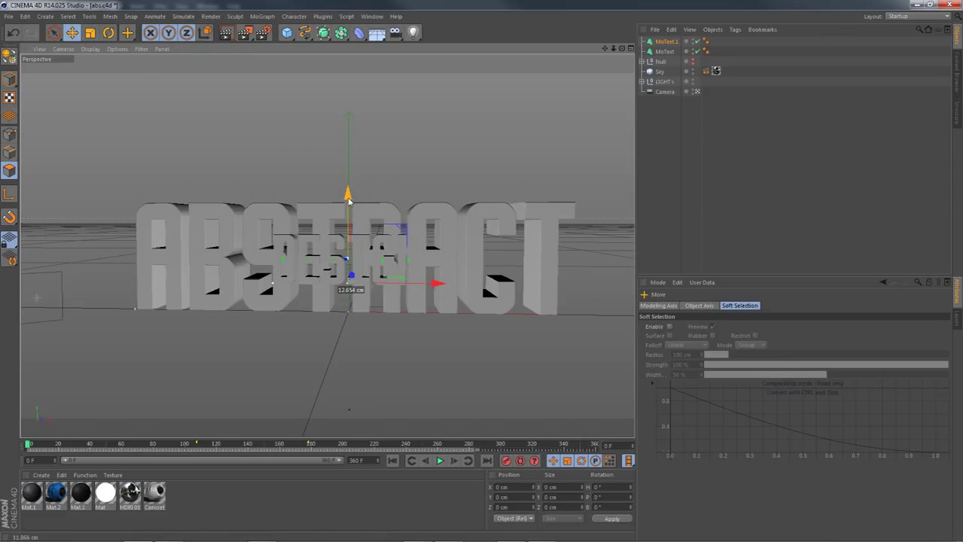
left_click_drag(622, 49, 632, 59)
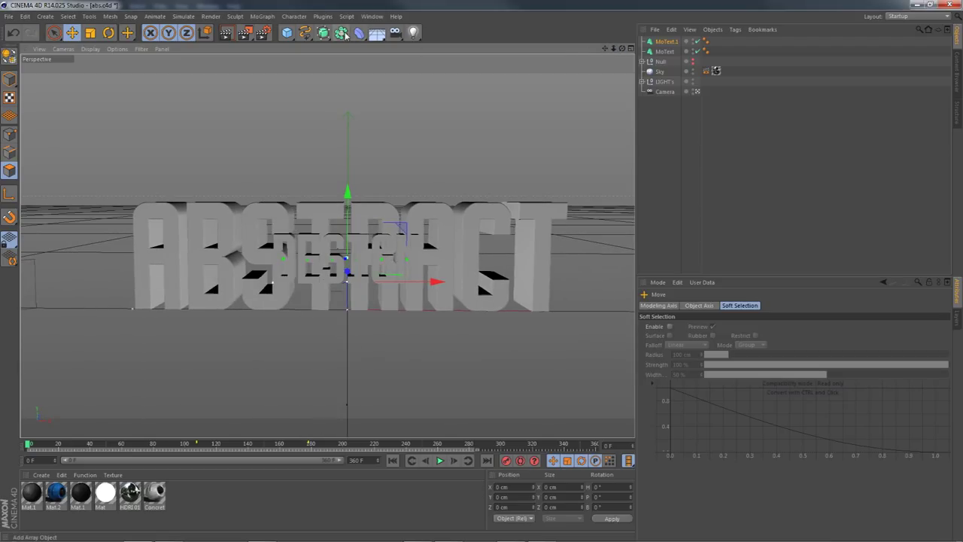
Switch to Photoshop and toggle the Render layer group to check the shapes around the reference text.
left_click(169, 533)
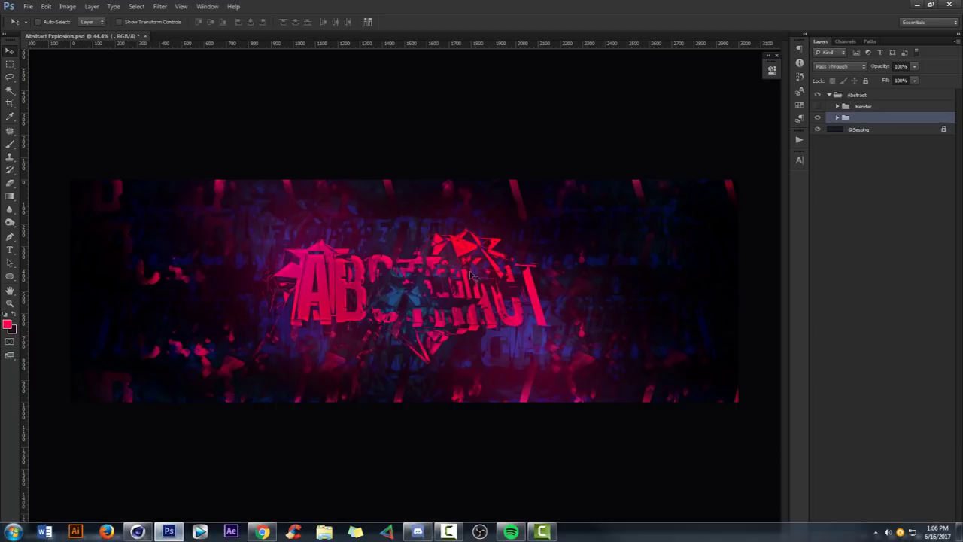
left_click(818, 106)
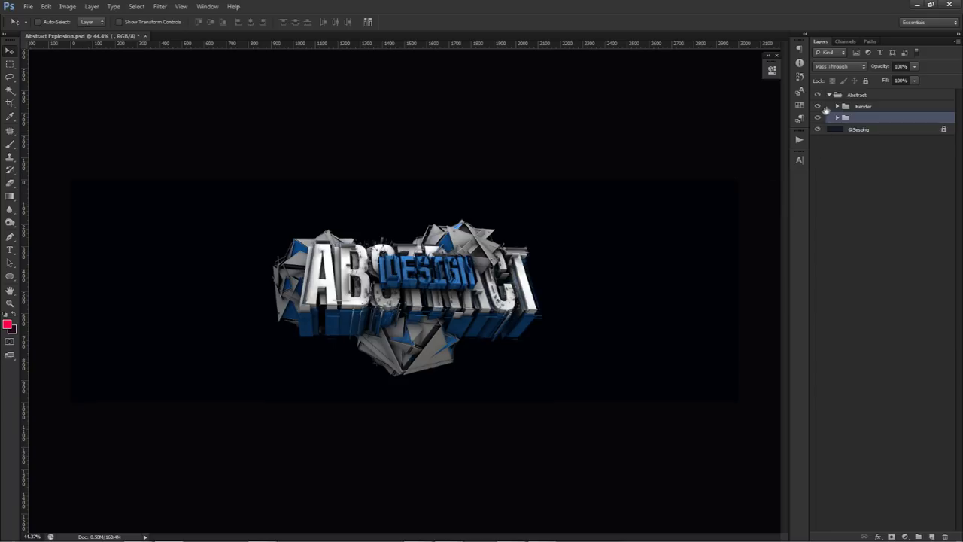
left_click(819, 107)
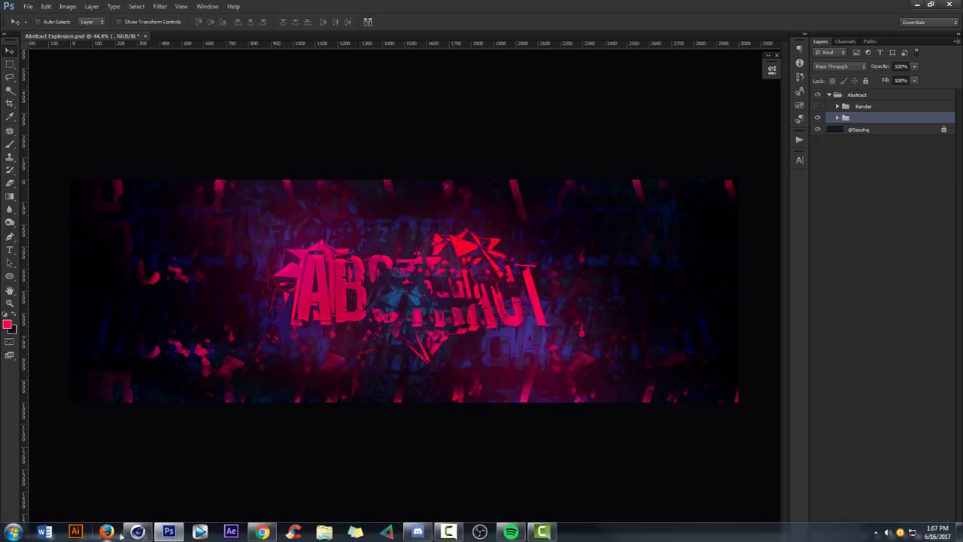
Switch back to Cinema 4D, add a Platonic object and place it above the right half of the ABSTRACT text.
mouse_move(136, 533)
left_click(140, 532)
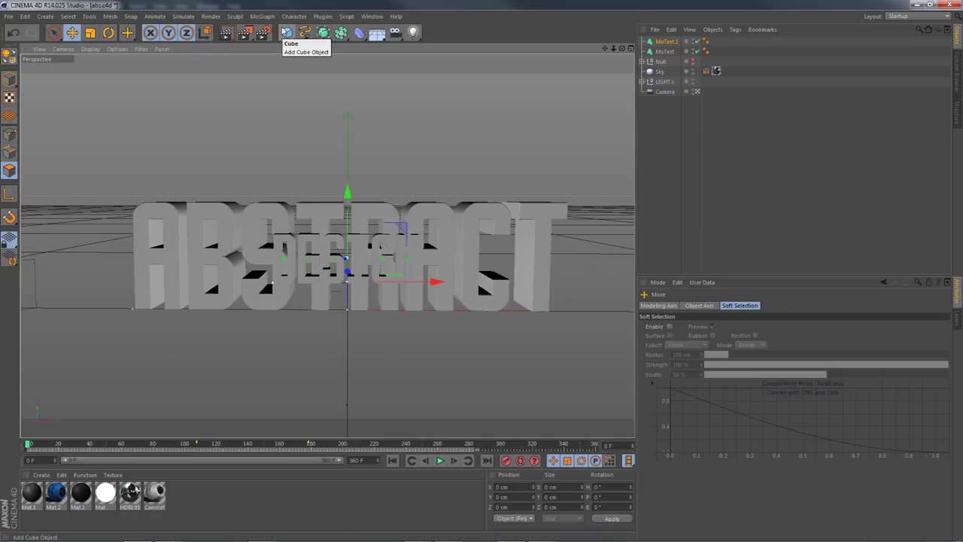
left_click_drag(286, 32, 391, 104)
left_click_drag(390, 263, 479, 130)
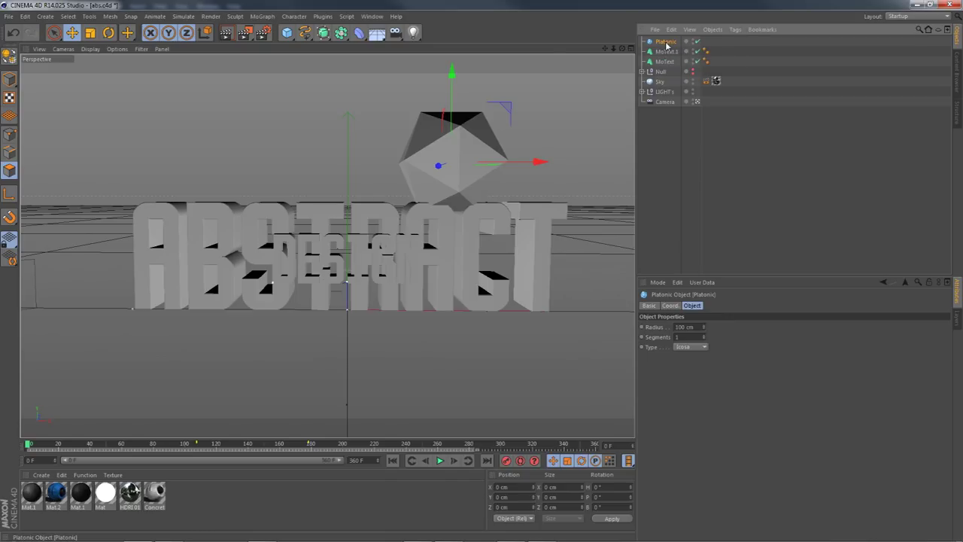
Place the Platonic inside a new MoGraph Cloner and set the Cloner's mode to Radial.
left_click(263, 16)
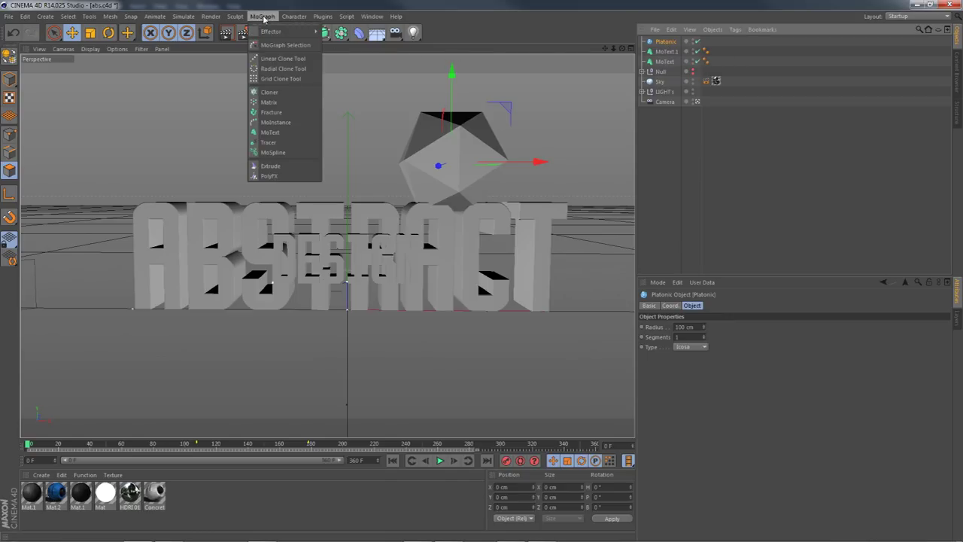
left_click(269, 92)
left_click_drag(605, 48, 568, 50)
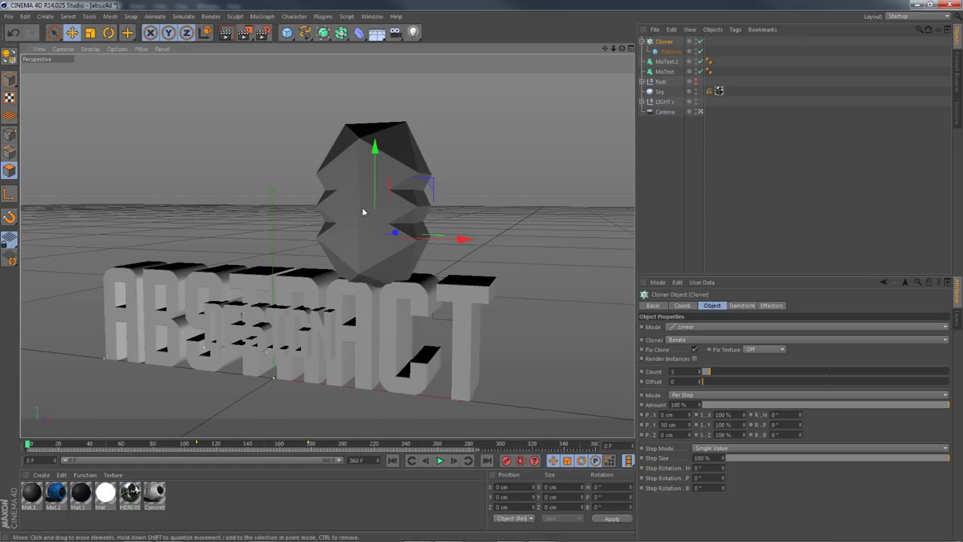
left_click(665, 43)
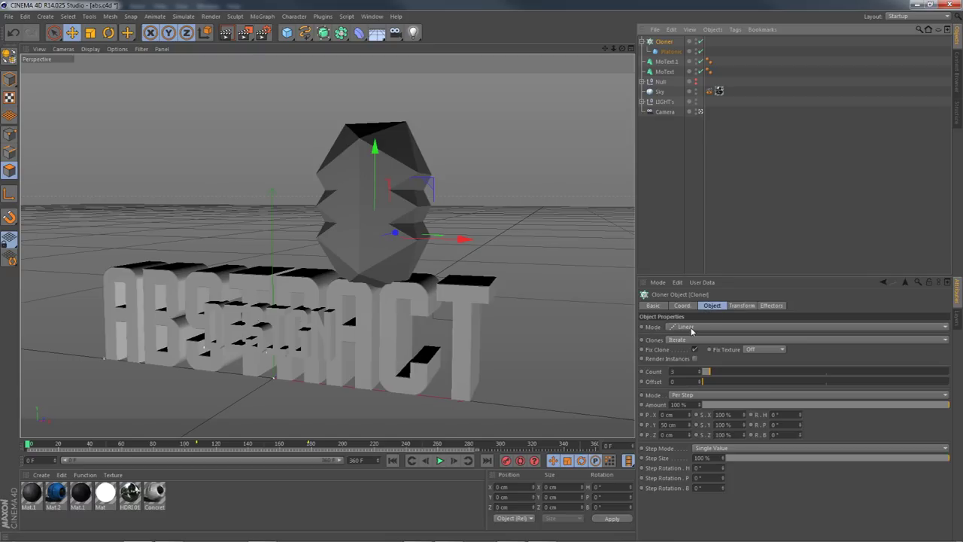
left_click(691, 328)
left_click(688, 357)
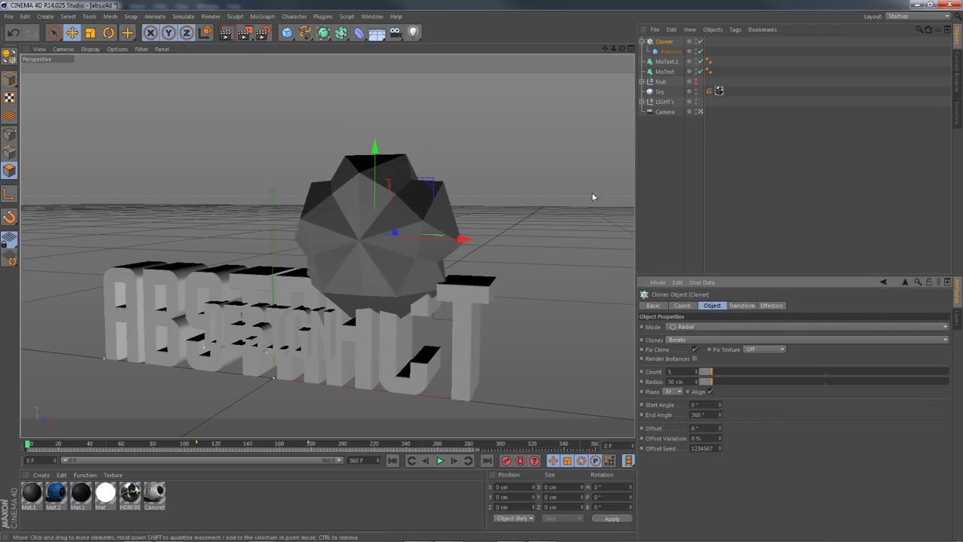
Set the radial Cloner's count to 3 and its radius to 0 cm so the Platonic clones overlap.
left_click_drag(622, 49, 565, 82)
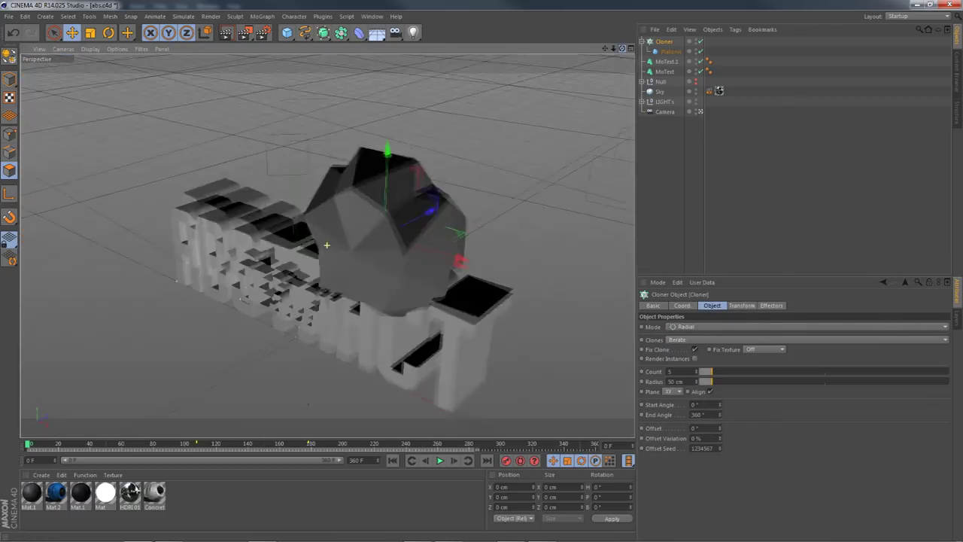
left_click_drag(327, 245, 325, 255)
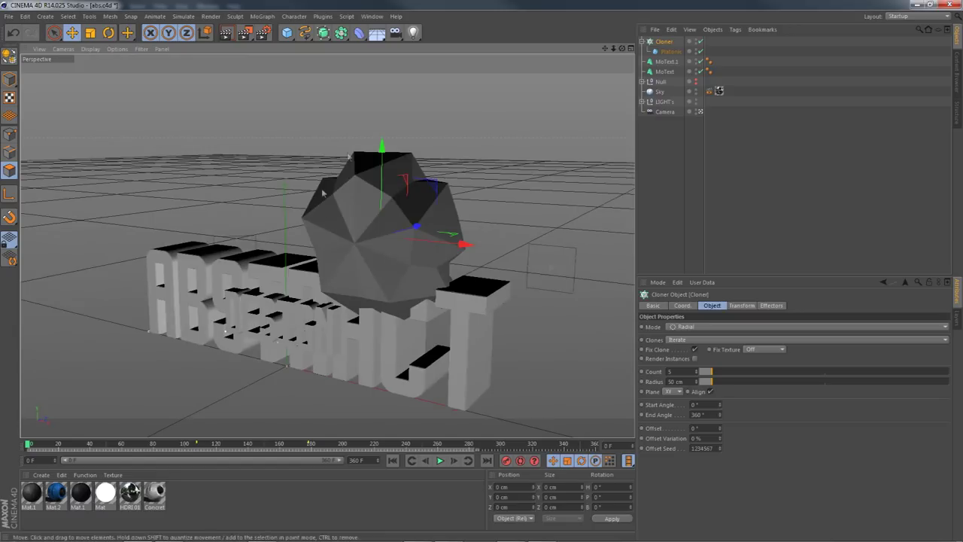
left_click(684, 373)
scroll(684, 373, "down", 2)
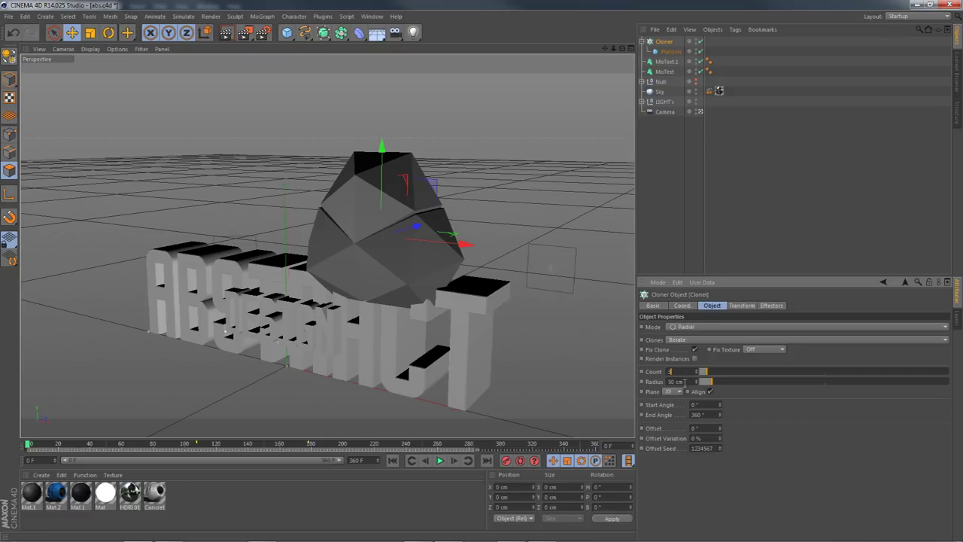
scroll(684, 382, "down", 20)
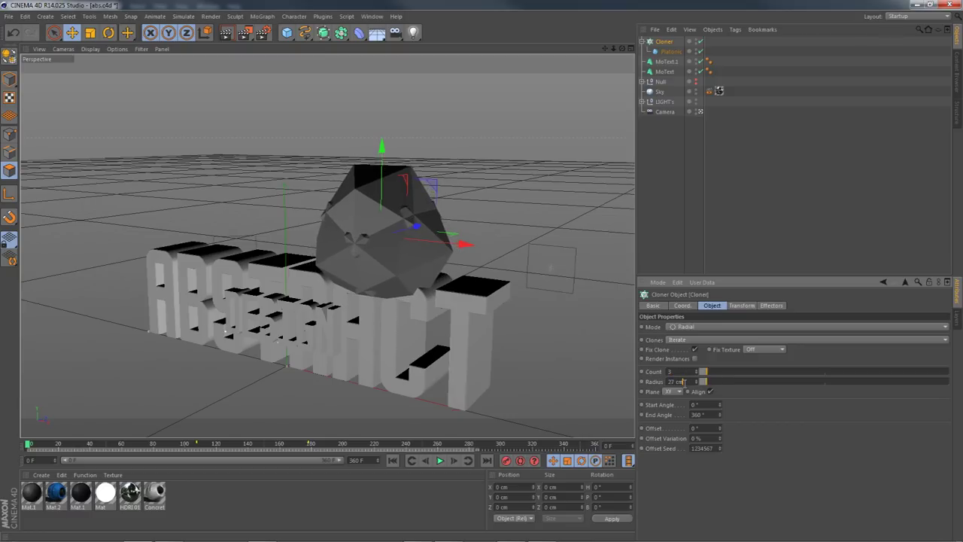
scroll(683, 381, "down", 8)
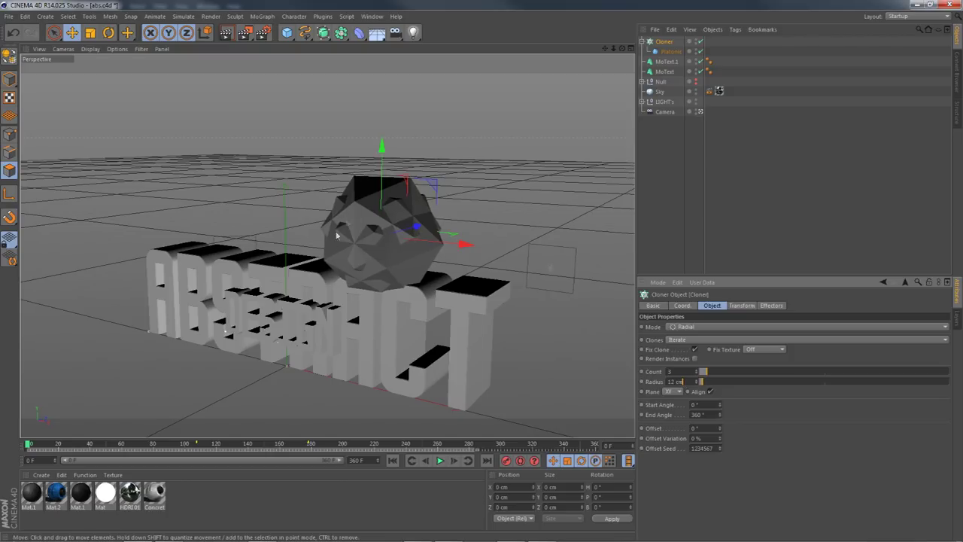
scroll(687, 382, "down", 12)
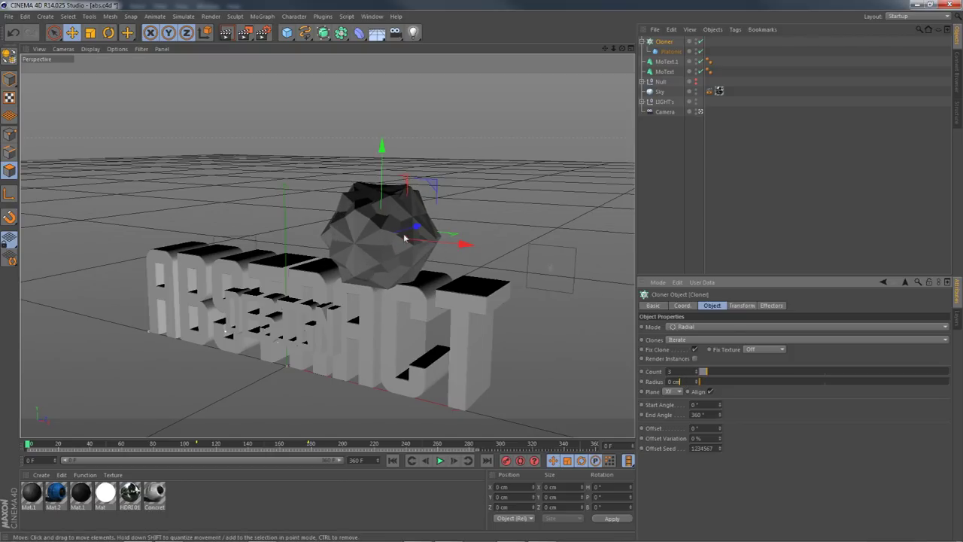
Switch to Photoshop to compare the faceted cluster with the shapes around the reference text, and return to Cinema 4D.
mouse_move(622, 48)
left_mouse_down()
mouse_move(677, 38)
mouse_move(707, 98)
mouse_move(623, 53)
left_mouse_up()
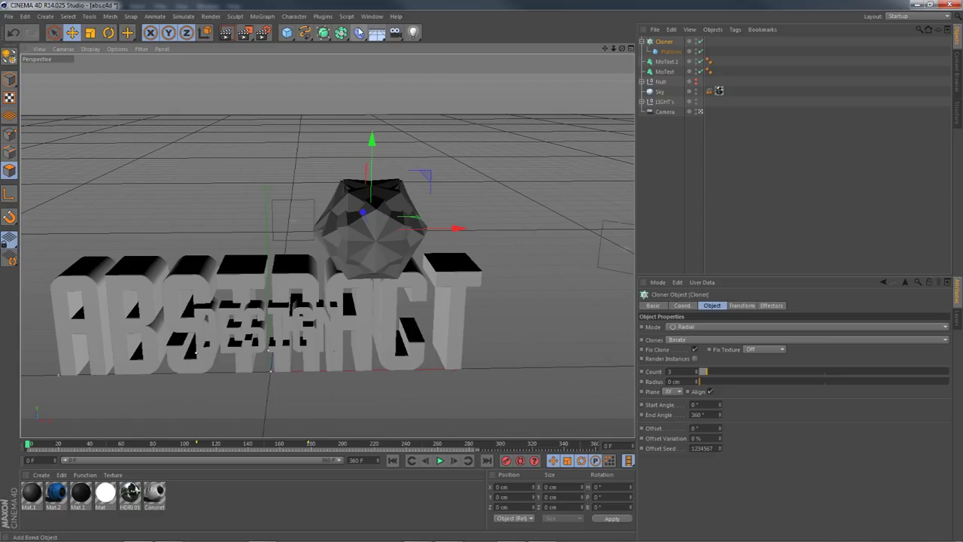
left_click_drag(623, 50, 621, 53)
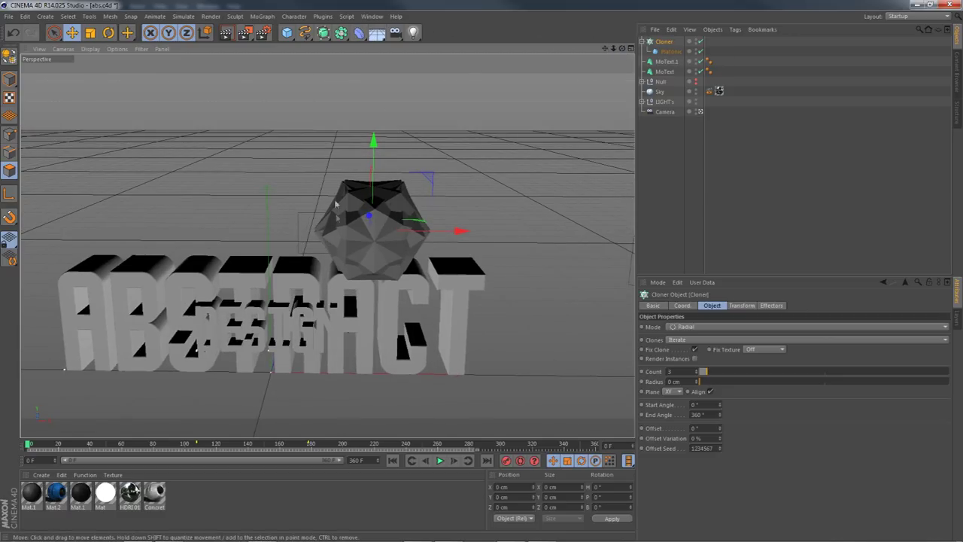
mouse_move(179, 531)
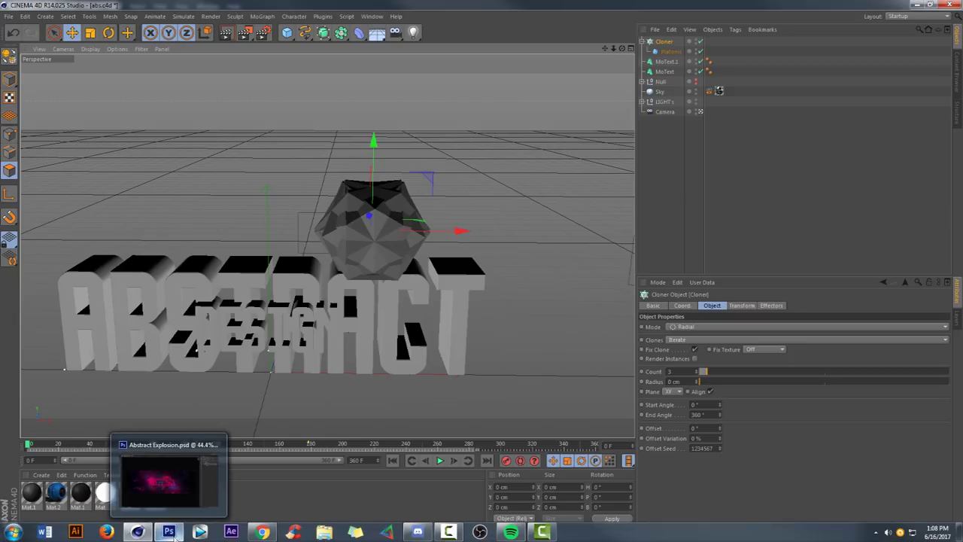
left_click(170, 478)
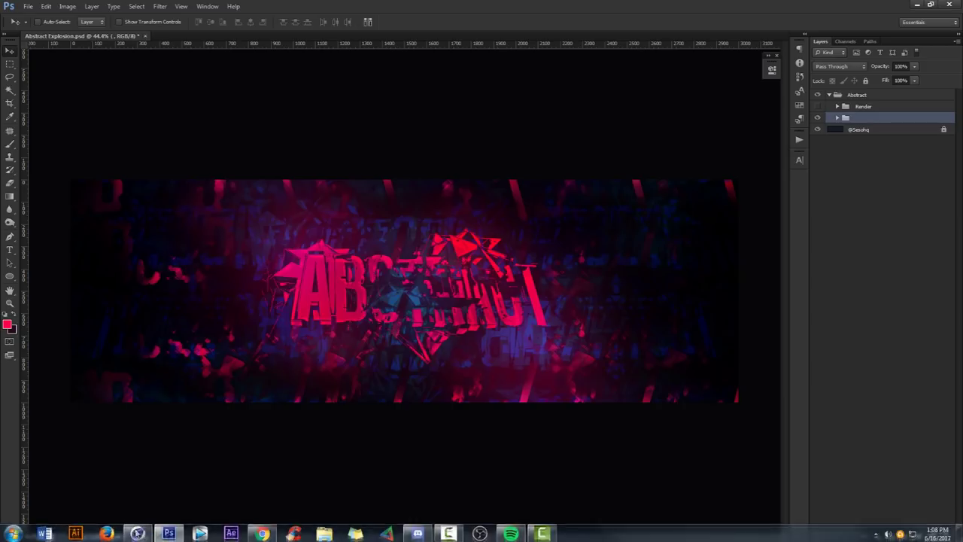
left_click(137, 532)
Make the Platonic inside the Cloner editable and select one of its upper side faces in polygon mode.
scroll(460, 237, "up", 4)
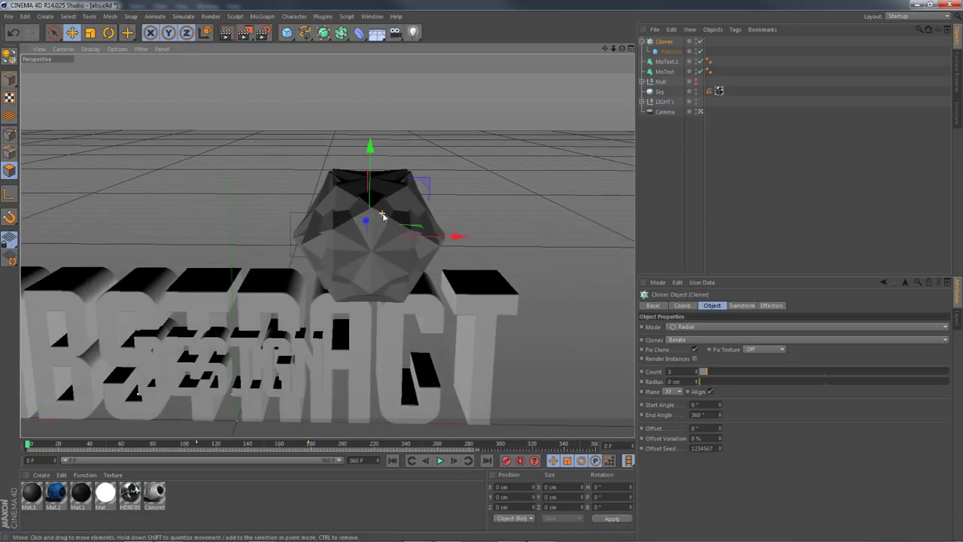
left_click(667, 52)
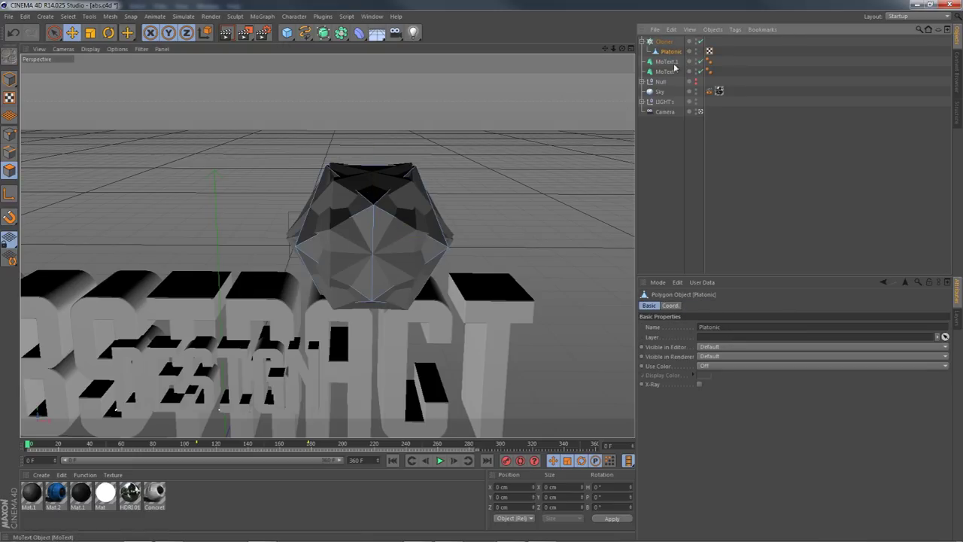
mouse_move(57, 489)
left_mouse_down()
mouse_move(323, 214)
mouse_move(73, 490)
left_mouse_up()
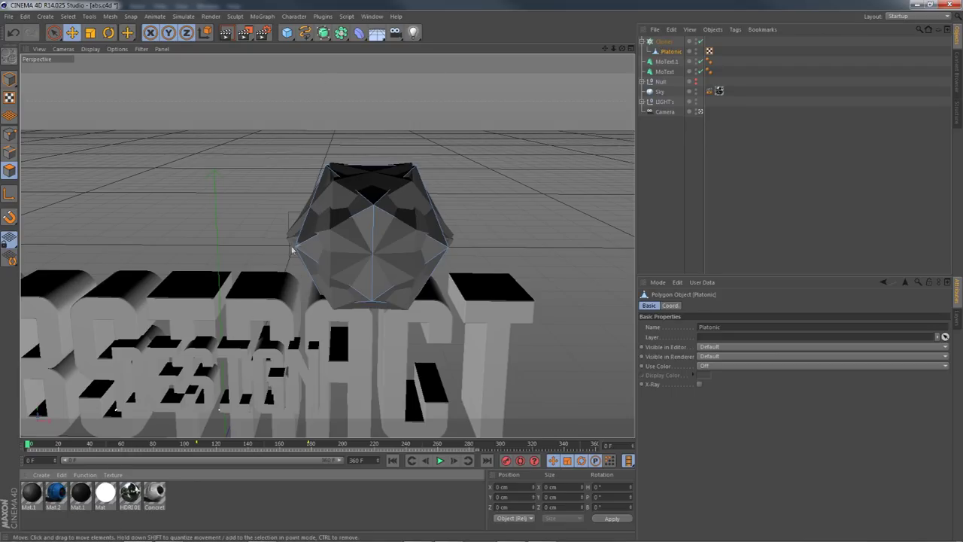
left_click(320, 215)
left_click(9, 78)
left_click(9, 171)
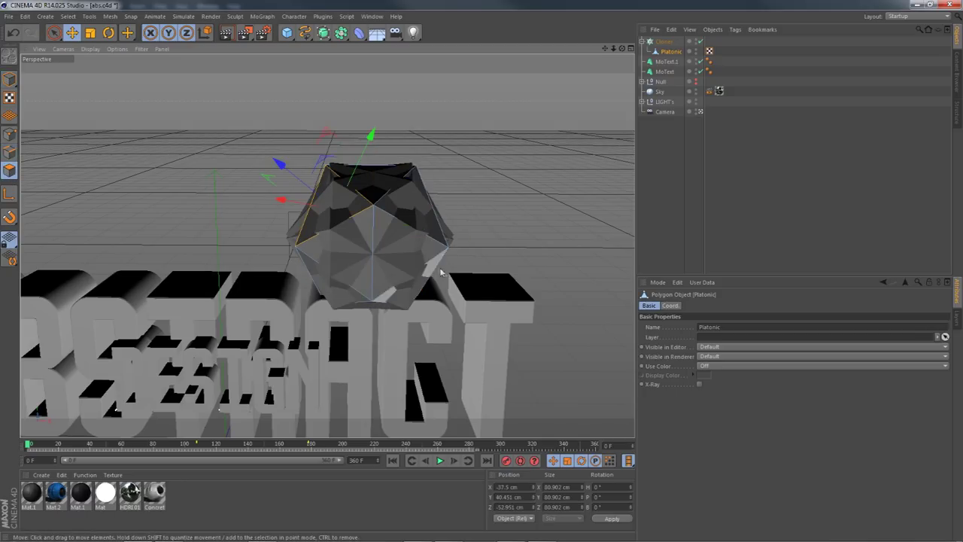
left_click_drag(492, 296, 464, 236)
key("ctrl+z")
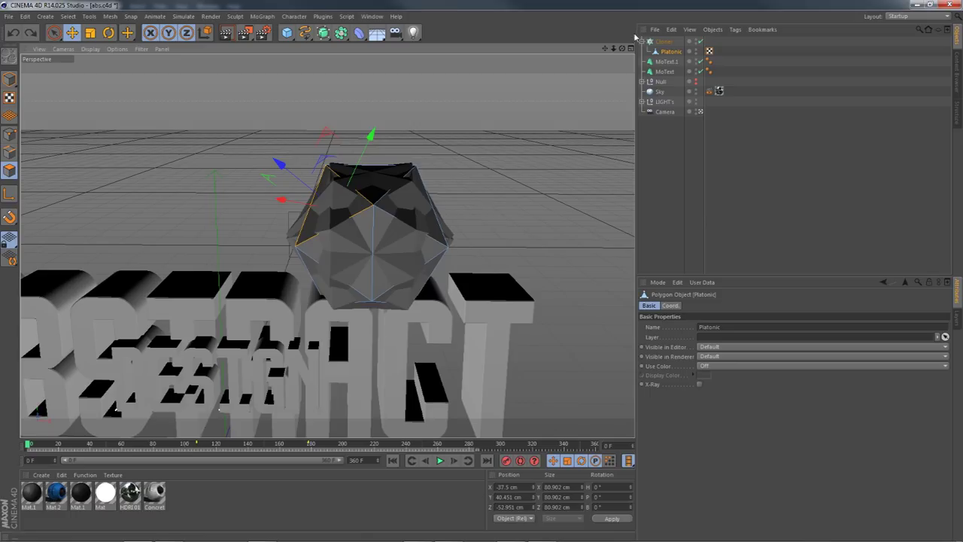
Select several faces around the Platonic, try applying the blue Mat.2 material to them, and undo it.
left_click_drag(622, 48, 525, 137)
left_click(341, 301)
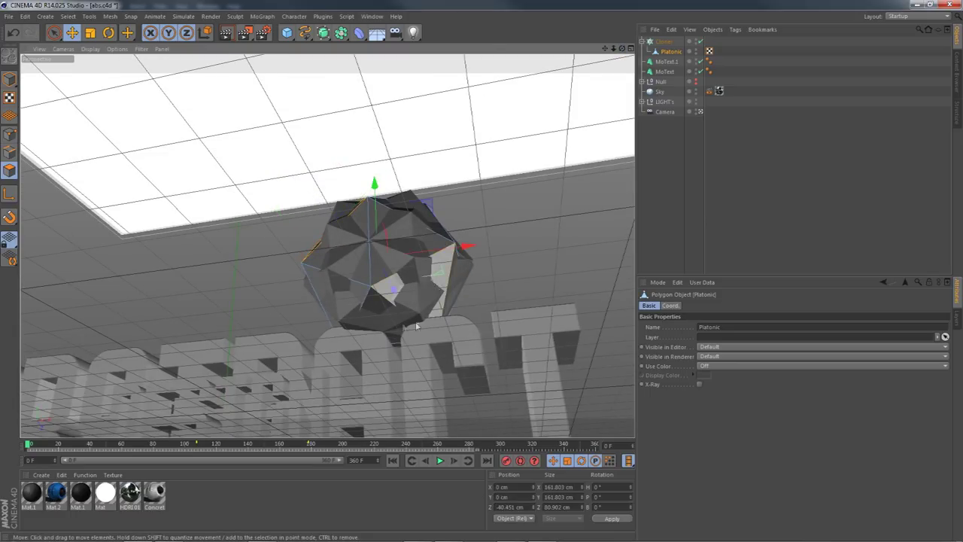
left_click_drag(622, 48, 444, 282)
left_click(438, 284, "shift")
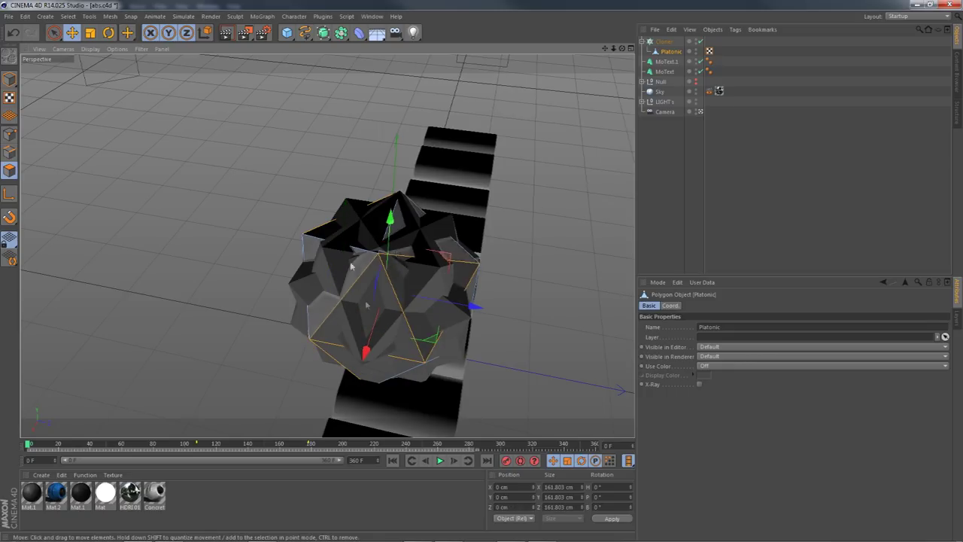
left_click_drag(622, 49, 185, 232)
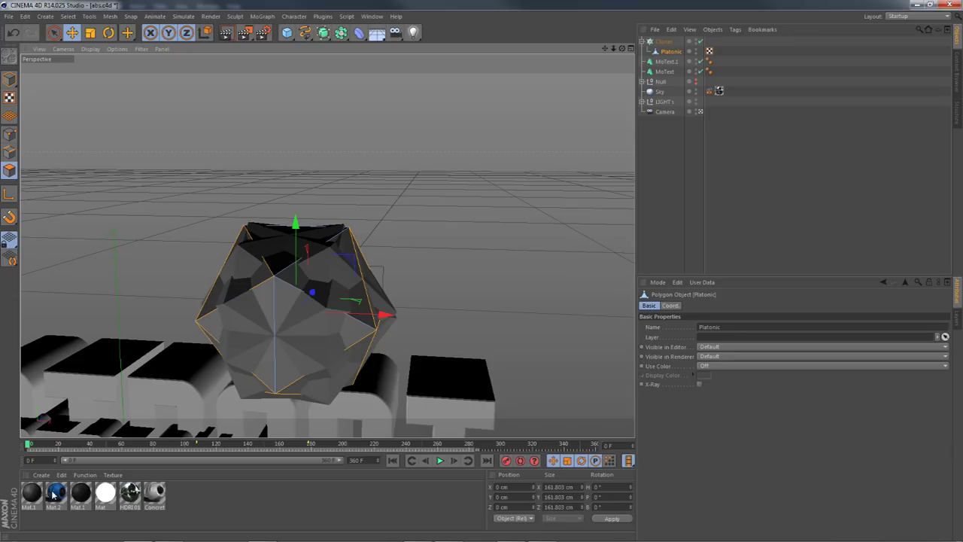
left_click_drag(53, 494, 180, 359)
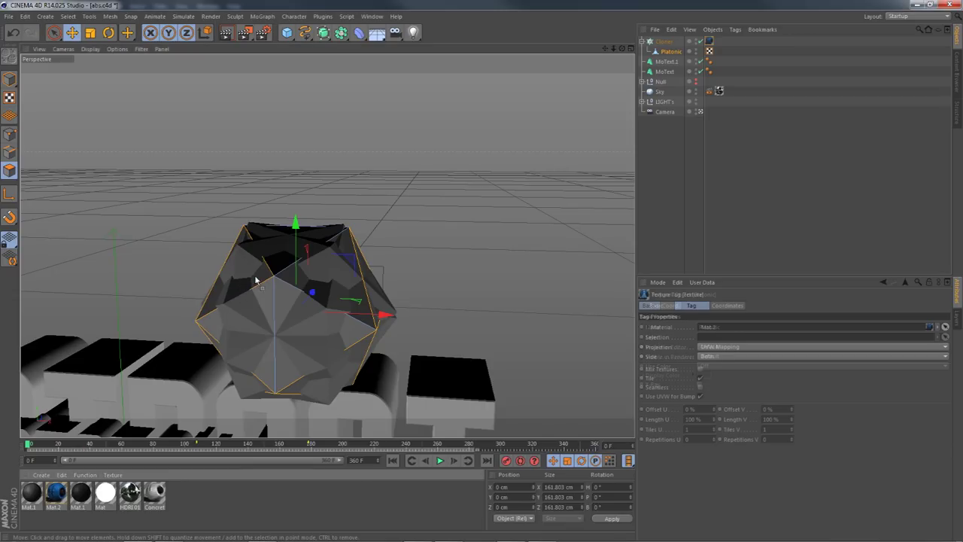
left_click_drag(256, 280, 257, 282)
key("ctrl+z")
Extend the face selection on the front of the Platonic, try Mat.2 on it again, and undo the assignment.
left_click(243, 275)
left_click(341, 281, "shift")
left_click(346, 378, "shift")
left_click(247, 391, "shift")
left_click_drag(58, 493, 265, 388)
key("ctrl+z")
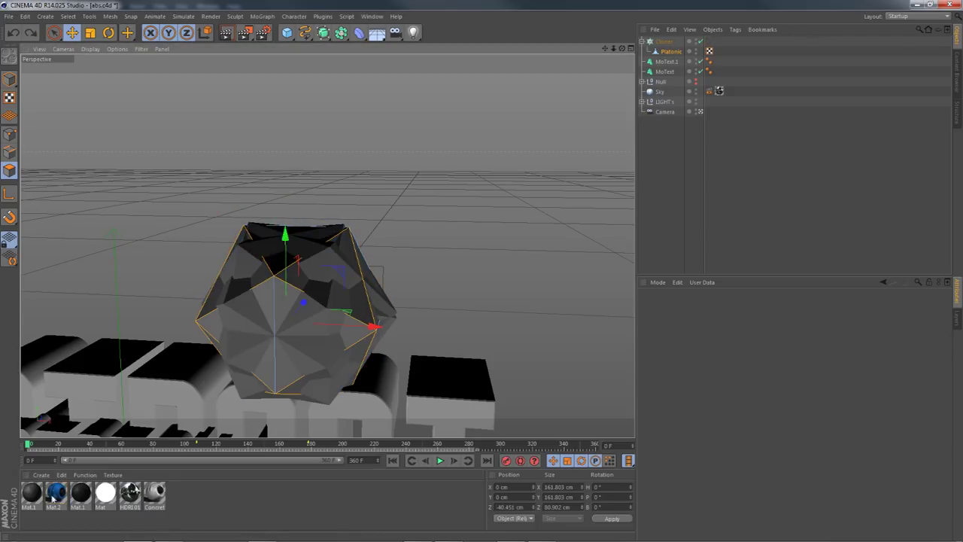
key("ctrl+y")
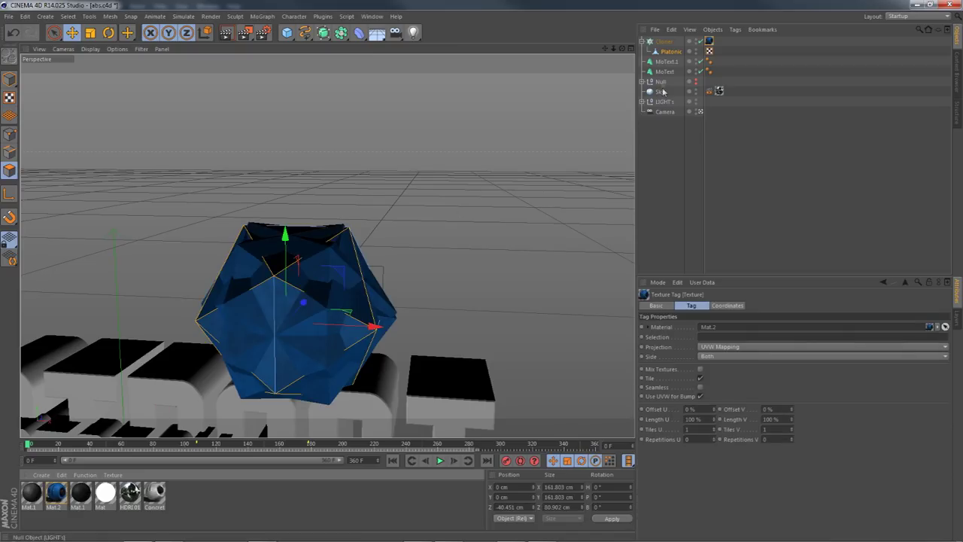
key("ctrl+z")
Reselect the Platonic, try assigning Mat.2 to its selected faces once more, and undo it.
left_click(667, 52)
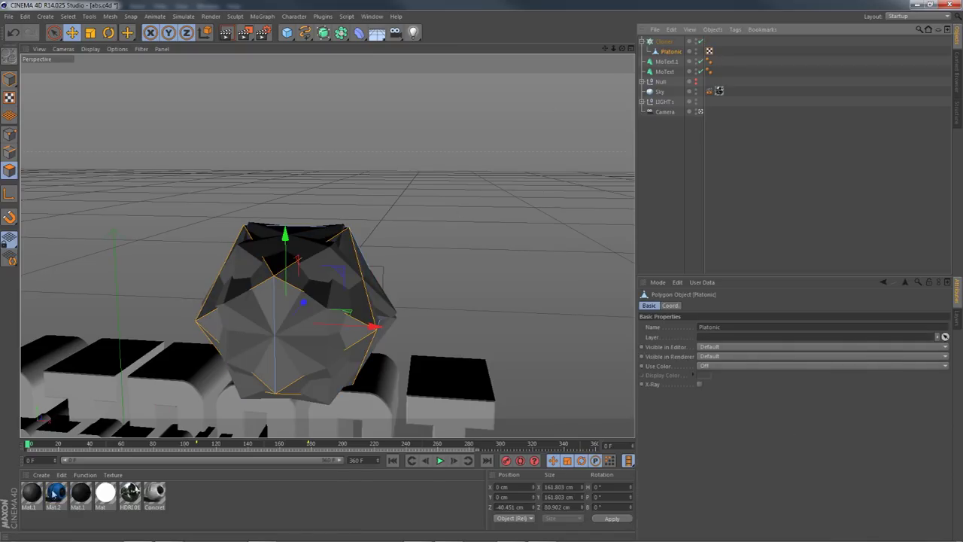
left_click_drag(49, 503, 99, 459)
left_click_drag(345, 263, 345, 264)
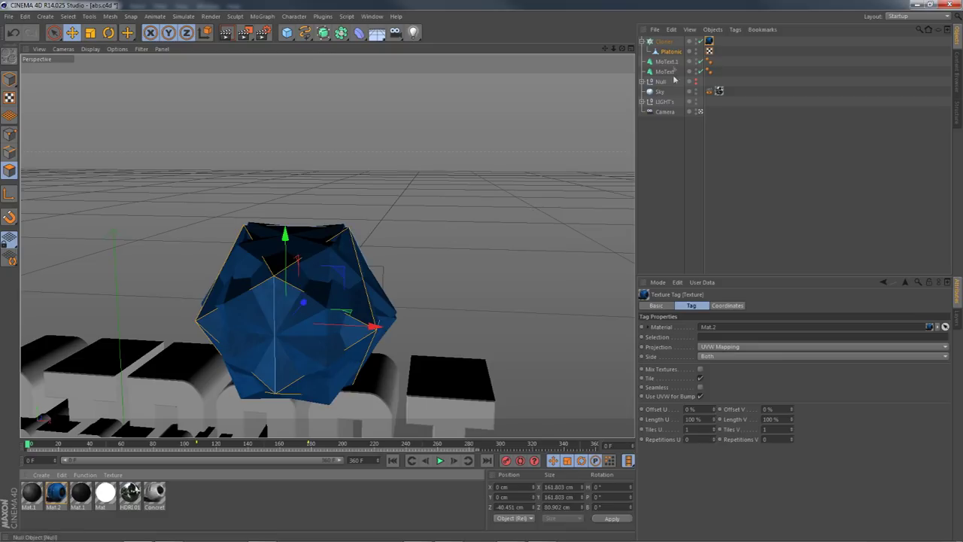
key("ctrl+z")
Make the Cloner editable and apply Mat.2 to several selected faces of Platonic 0.
left_click(663, 42)
key("c")
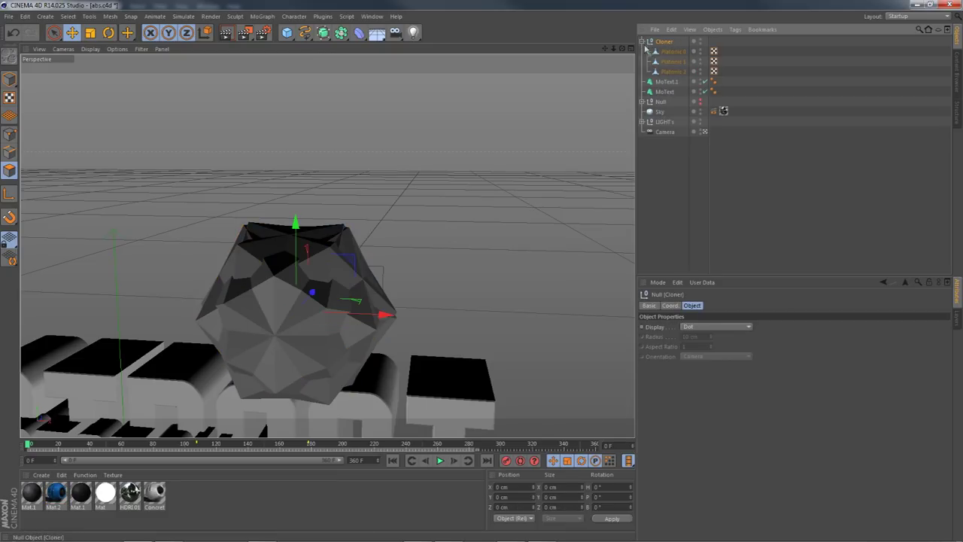
left_click(236, 327)
left_click(354, 362, "shift")
left_click(263, 384, "shift")
left_click_drag(268, 273, 269, 273)
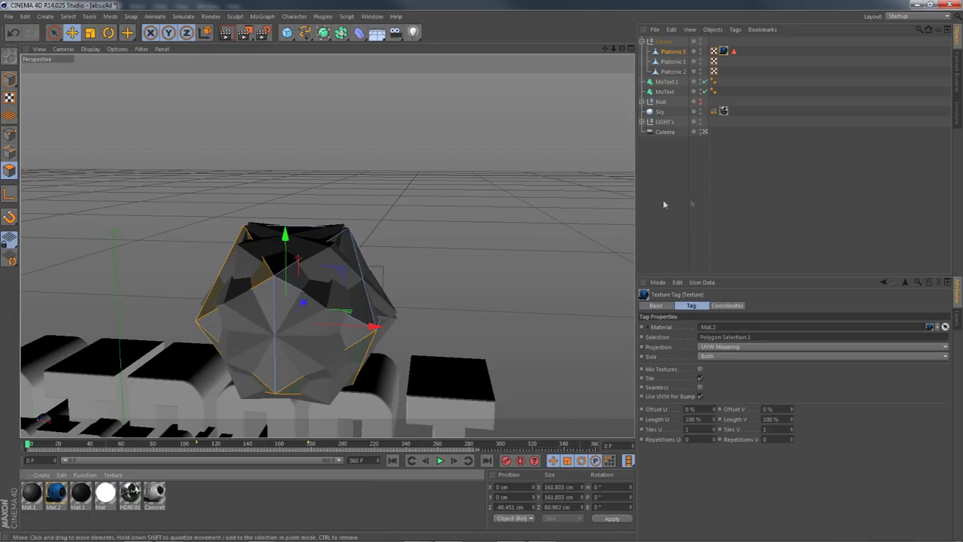
left_click(686, 202)
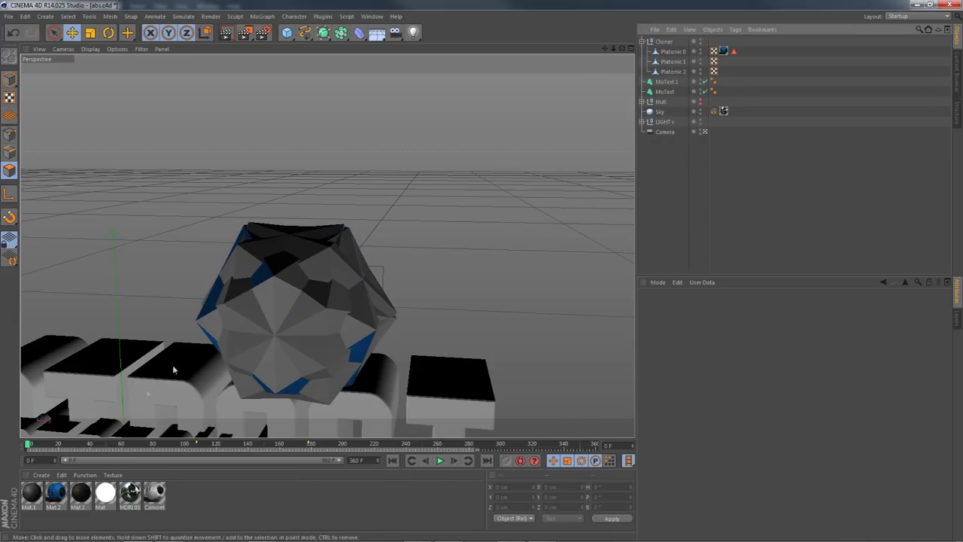
Apply Mat.2 to the whole of Platonic 1 and preview the render of the two-tone shape.
left_click_drag(622, 48, 475, 128)
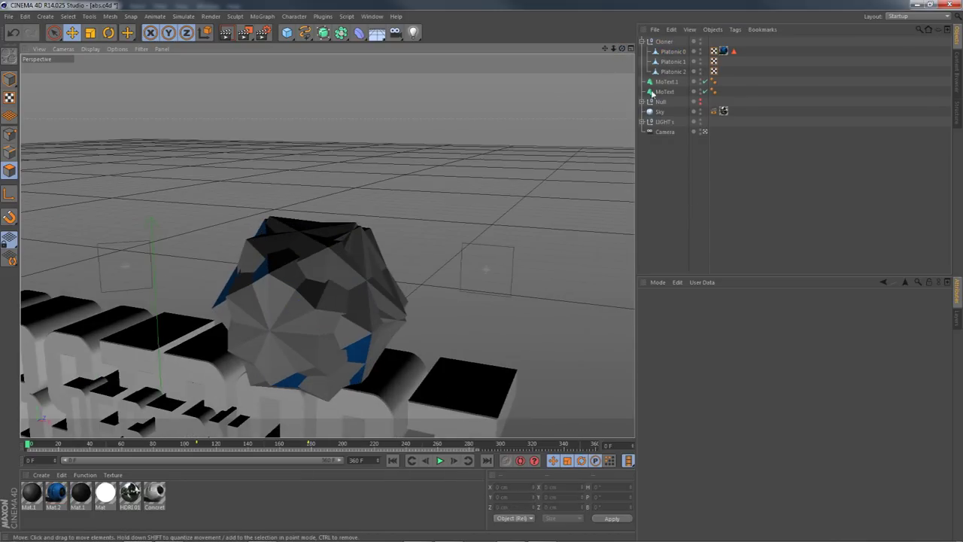
left_click(375, 279)
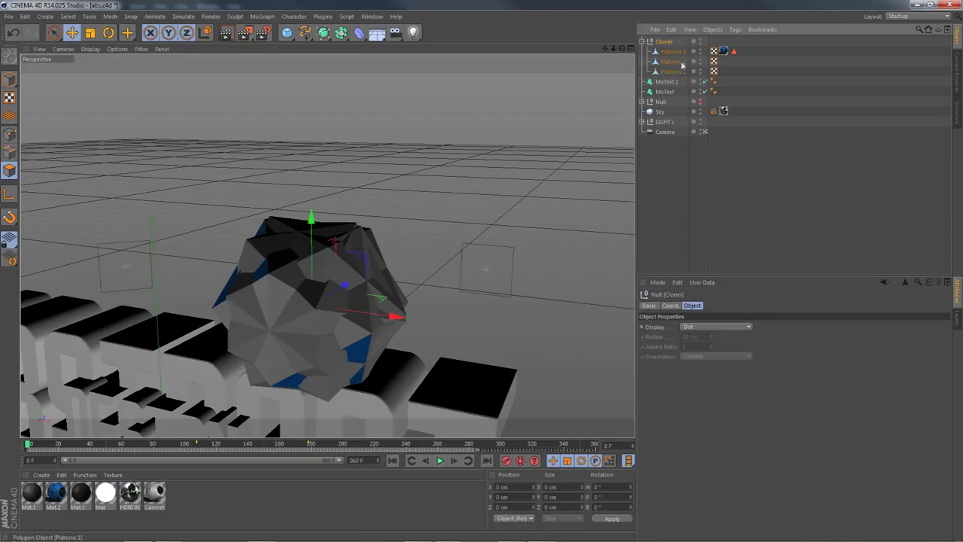
left_click(375, 278)
left_click_drag(56, 493, 390, 294)
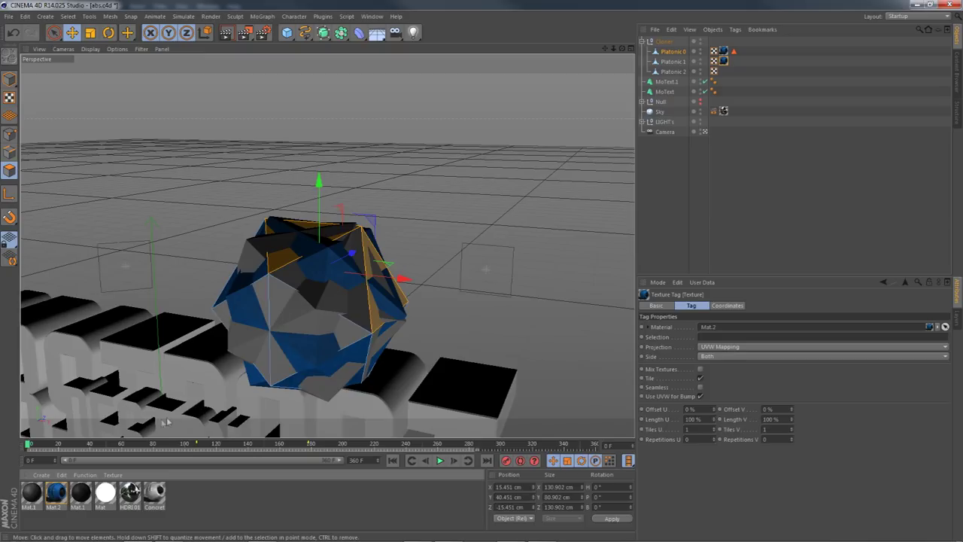
left_click(675, 224)
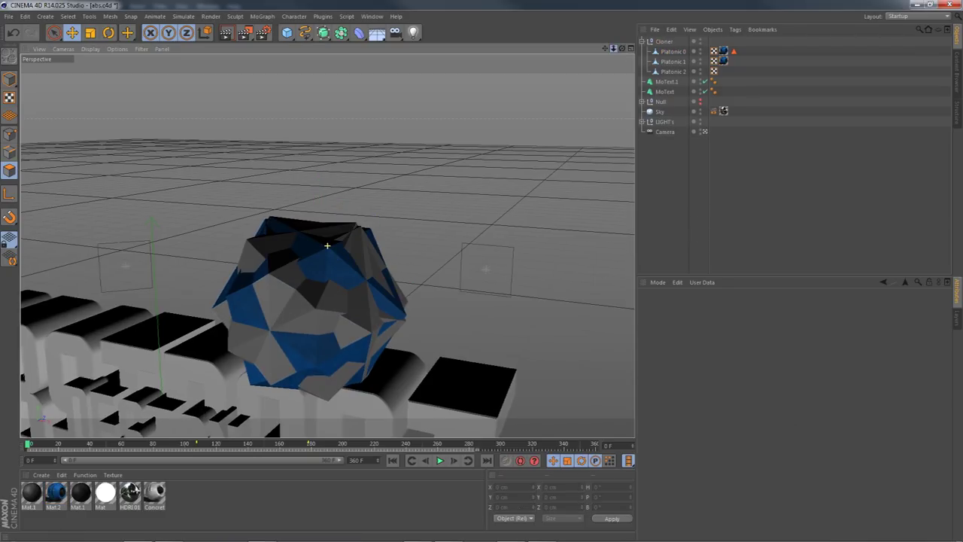
key("ctrl+r")
left_click_drag(622, 49, 628, 35)
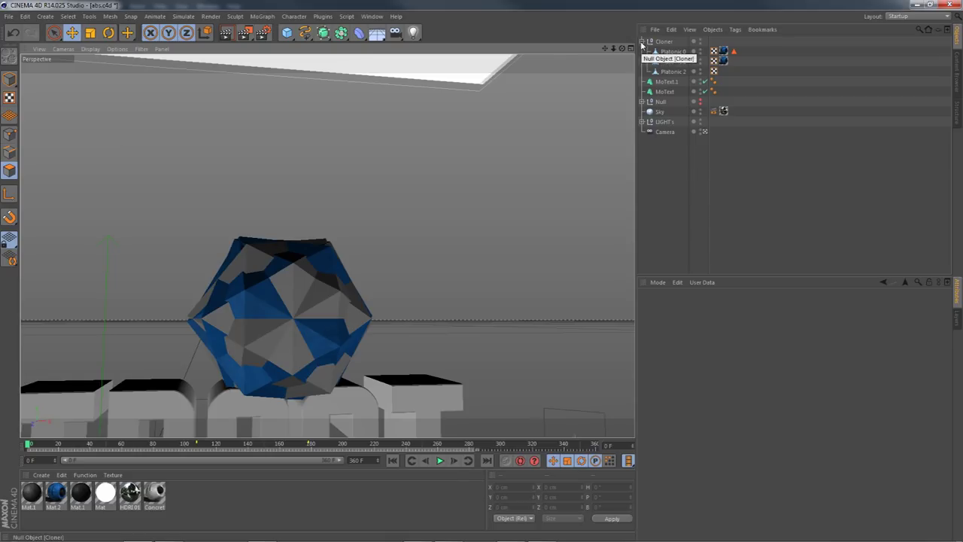
Add an Explosion deformer inside the Cloner group and set its strength to 2%.
left_click(360, 36)
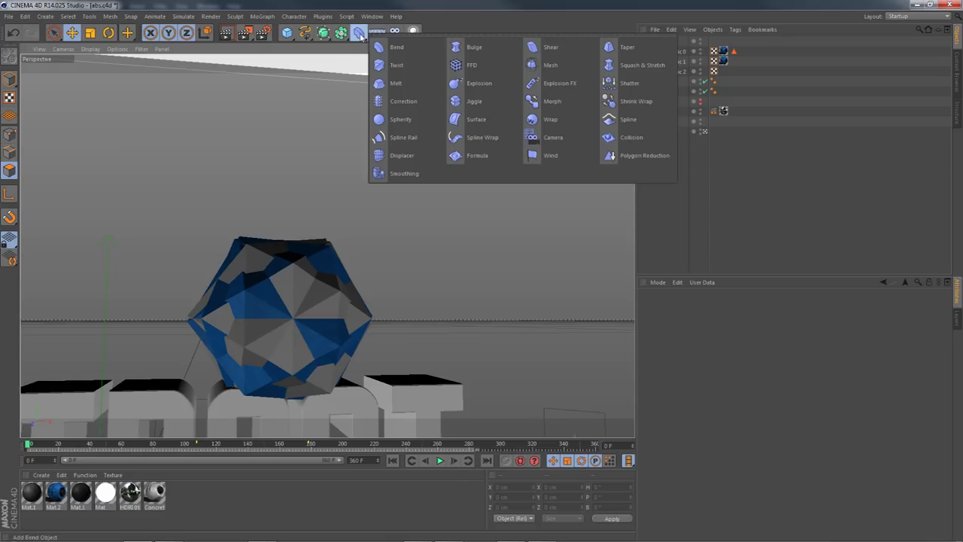
left_click(477, 84)
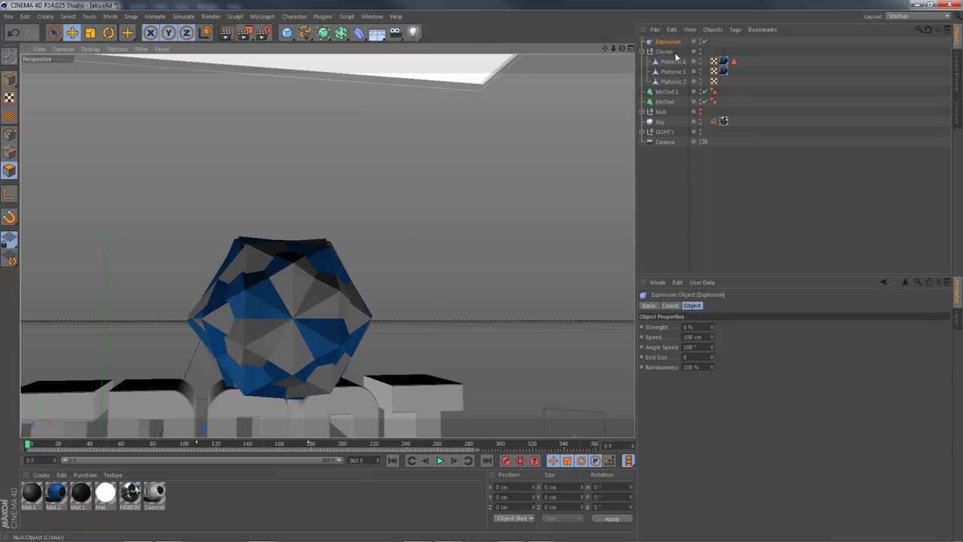
left_click_drag(666, 44, 676, 85)
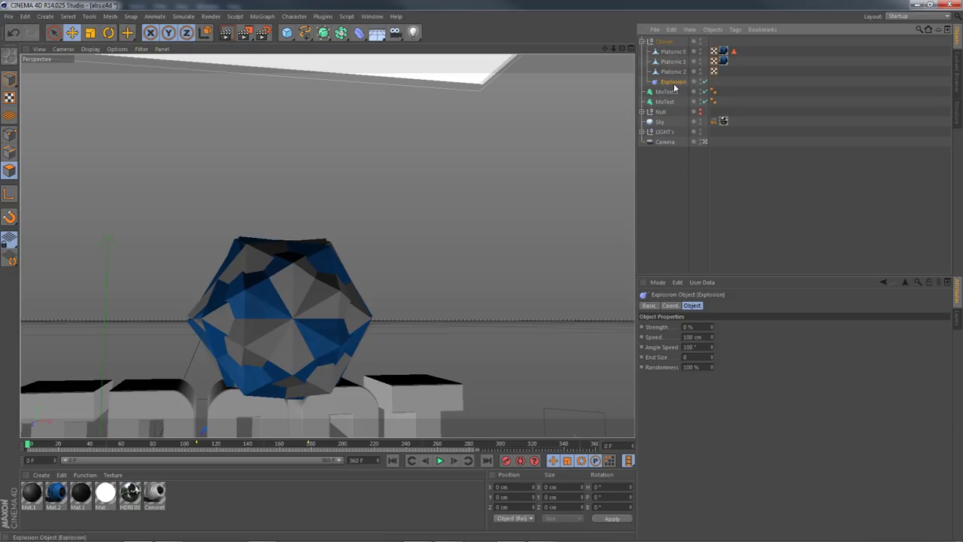
left_click(694, 326)
scroll(694, 326, "up", 2)
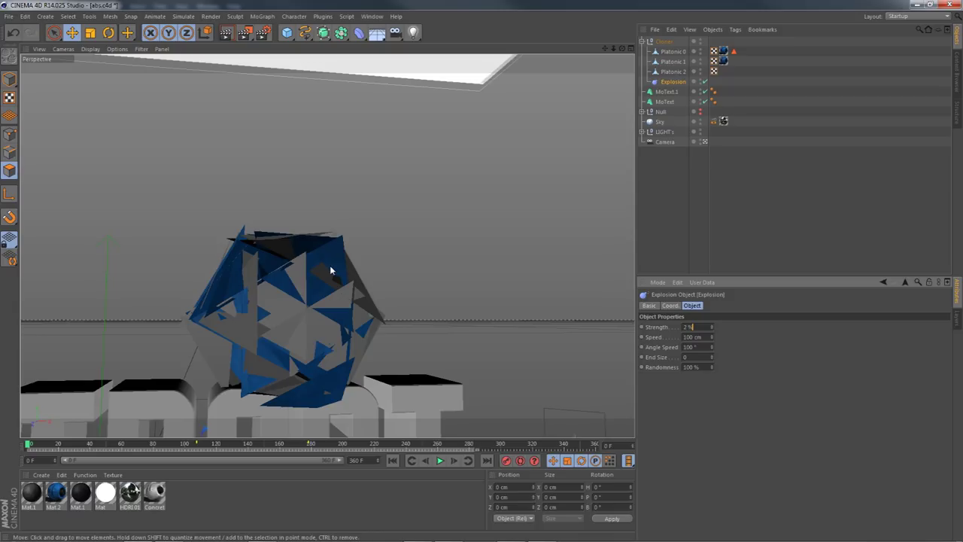
Move the exploded Cloner shape behind the last letters of ABSTRACT and enlarge it.
left_click_drag(606, 49, 544, 43)
left_click(72, 33)
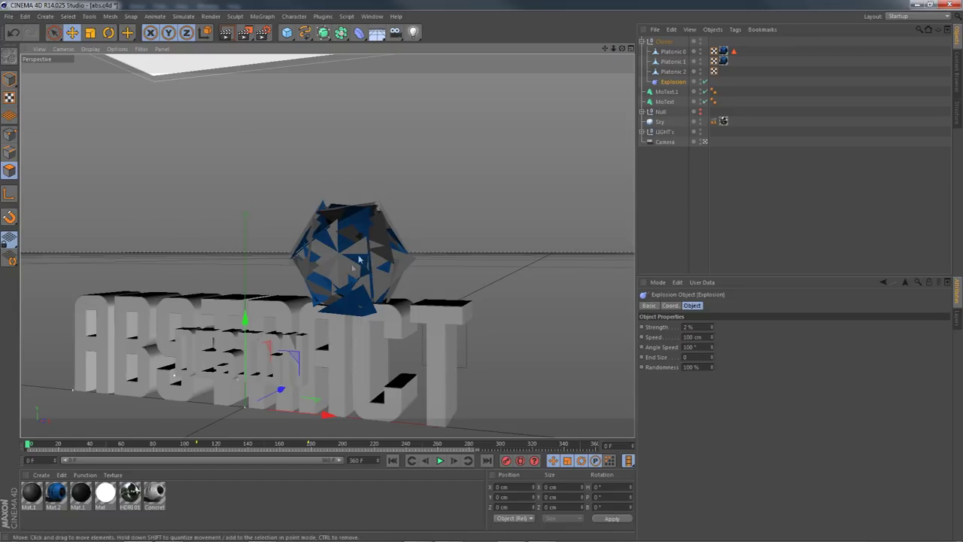
left_click(664, 42)
left_click_drag(387, 257, 466, 298)
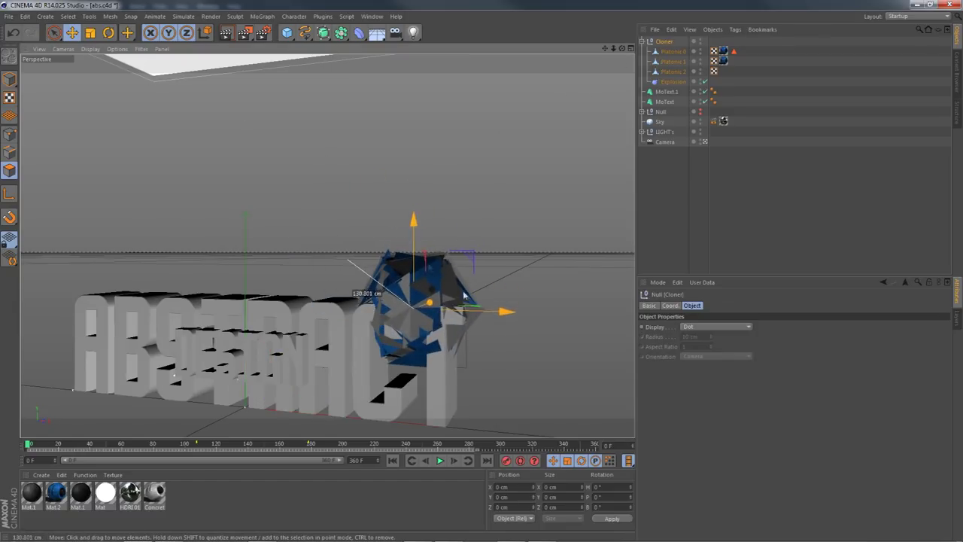
left_click(90, 34)
left_click_drag(239, 171, 316, 171)
left_click(72, 32)
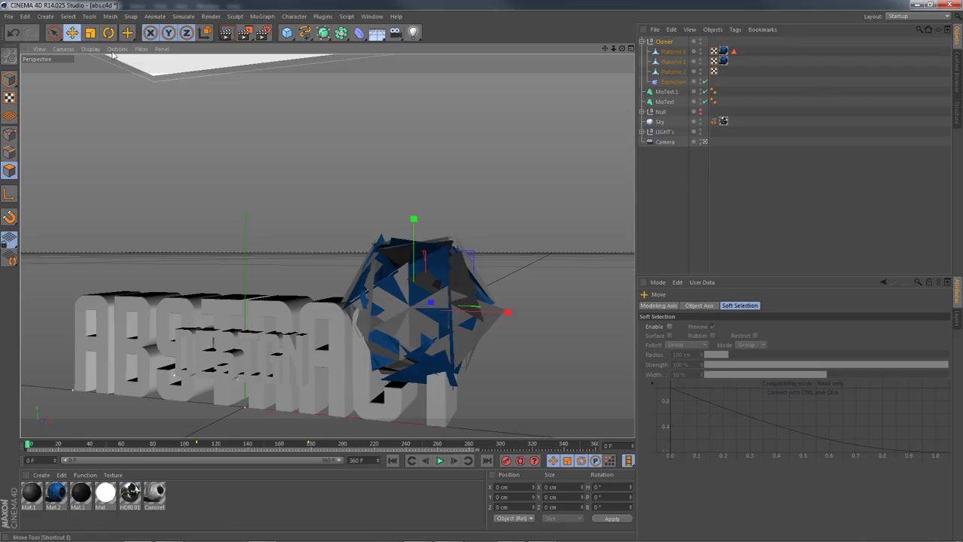
left_click_drag(435, 299, 437, 302)
left_click_drag(459, 269, 469, 286)
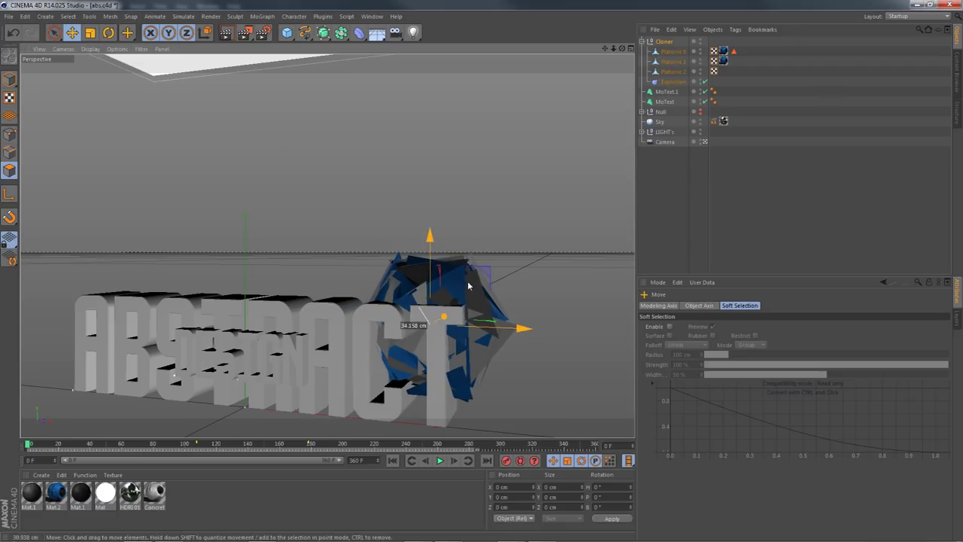
Duplicate the Cloner shape and place the copy behind the first letters of ABSTRACT.
left_click_drag(606, 48, 649, 23)
left_click_drag(544, 299, 192, 312)
mouse_move(606, 48)
left_mouse_down()
mouse_move(657, 42)
mouse_move(602, 59)
left_mouse_up()
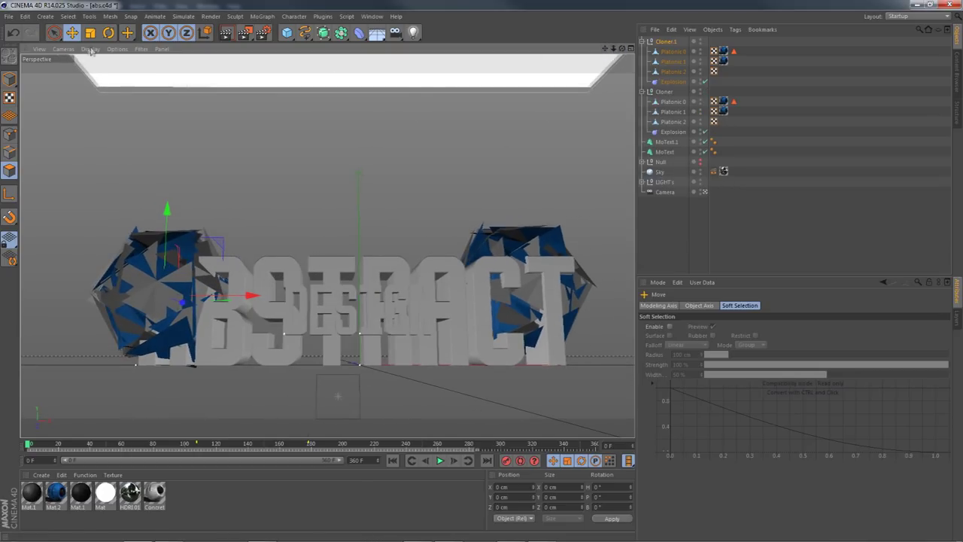
Duplicate the shape again, place the copy below the middle of the text, and scale it up.
left_click_drag(185, 307, 382, 311)
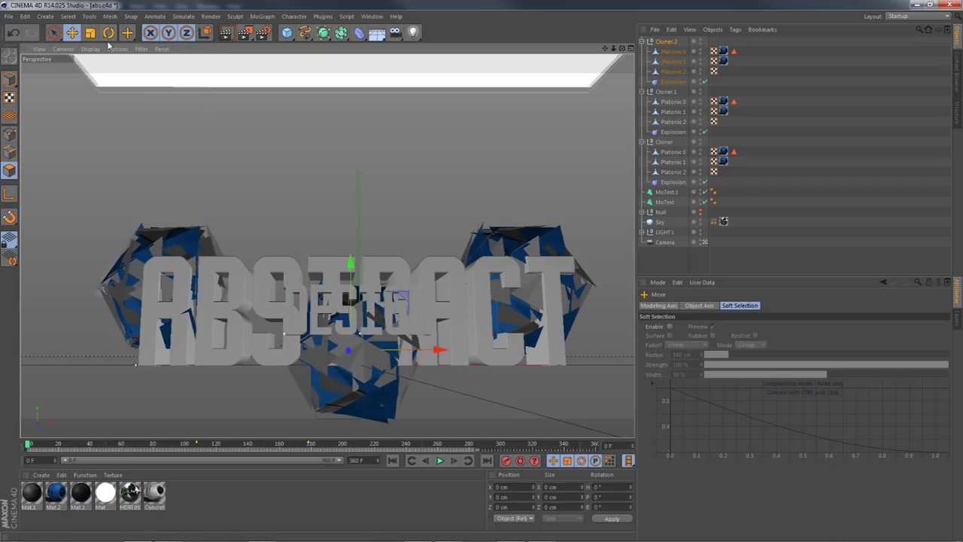
left_click(91, 32)
left_click_drag(271, 226, 311, 225)
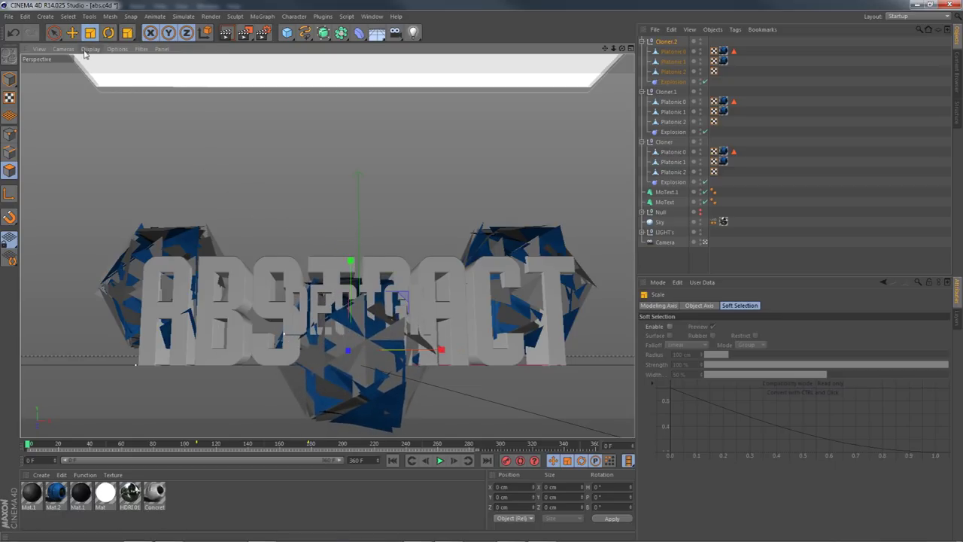
Scale the shape behind the A to about 119%, and adjust its position and that of the shape behind the T.
left_click(666, 91)
left_click_drag(192, 166, 218, 167)
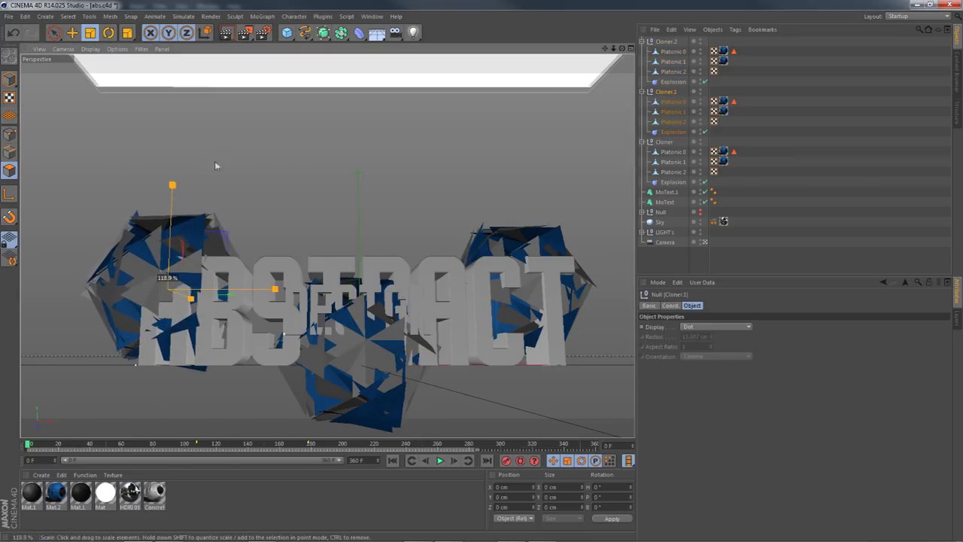
key("e")
left_click_drag(182, 298, 190, 300)
left_click_drag(605, 48, 504, 122)
left_click_drag(520, 207, 541, 195)
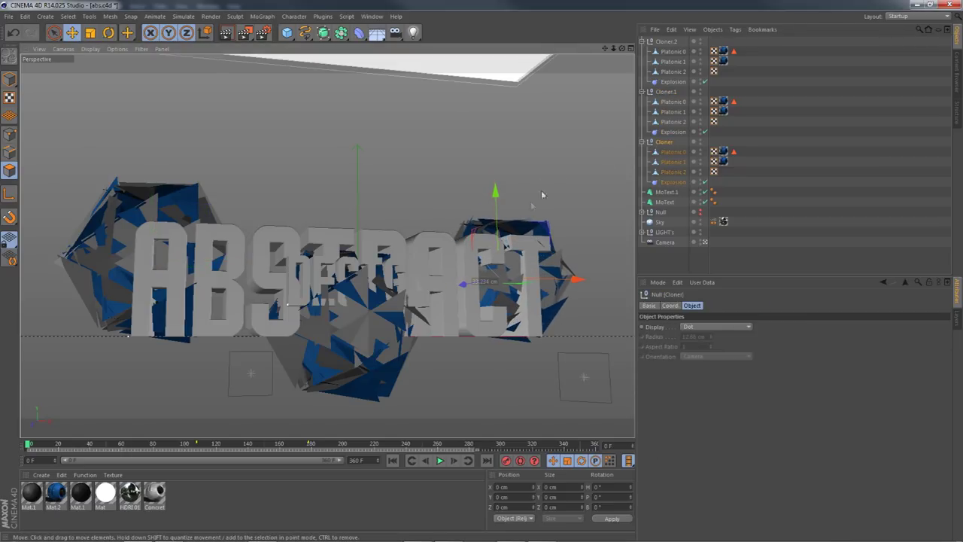
Collapse the three Cloner groups and group them with both MoText objects under one null.
left_click(642, 41)
left_click(642, 52)
left_click(642, 61)
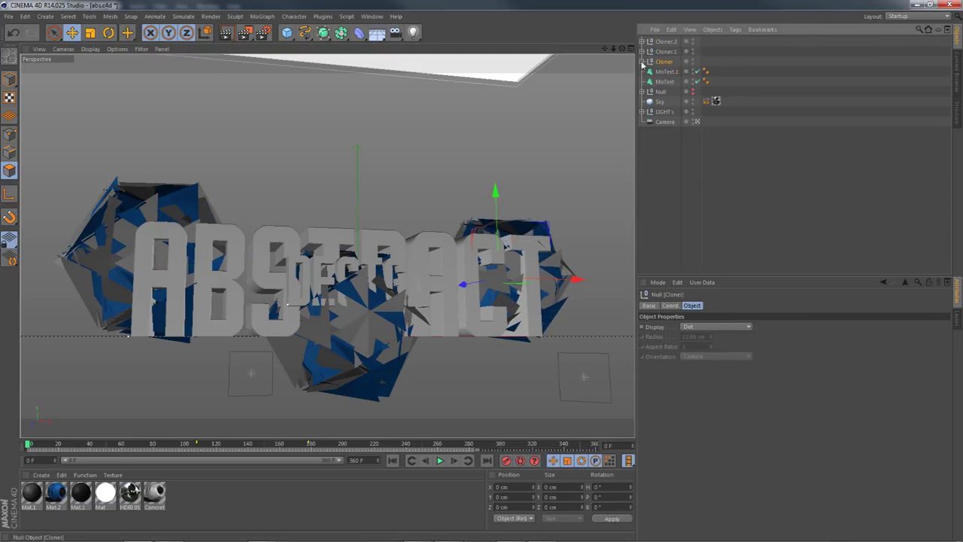
left_click(664, 81, "shift")
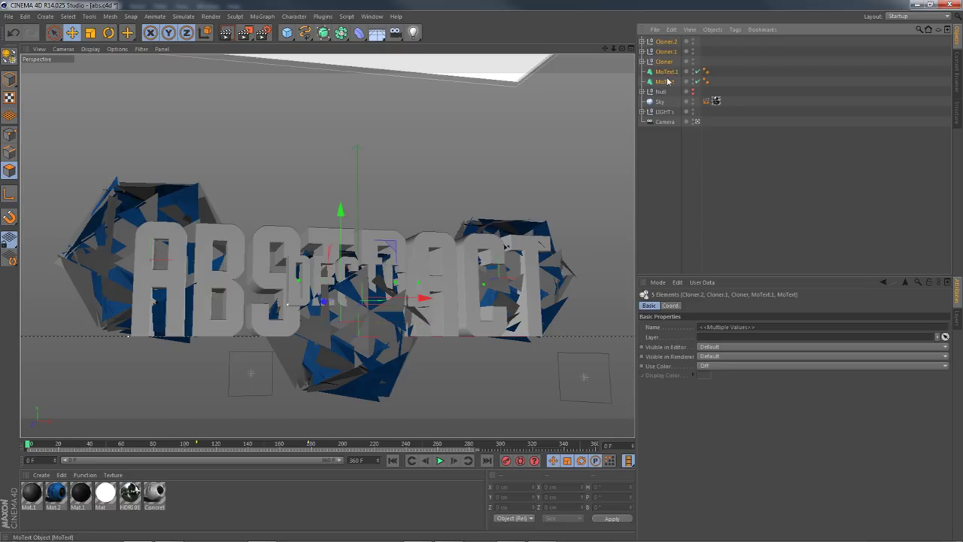
key("alt+g")
Try rotating and moving the grouped text and shapes, and undo the changes.
key("r")
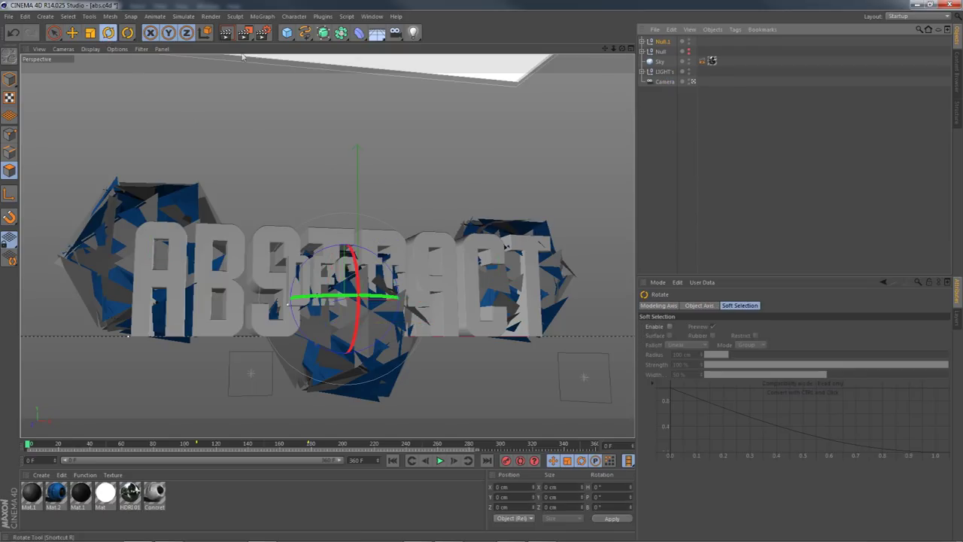
left_click_drag(622, 48, 616, 70)
left_click_drag(366, 280, 372, 275)
key("ctrl+z")
key("e")
left_click_drag(359, 167, 361, 141)
key("ctrl+z")
left_click(108, 32)
left_click_drag(384, 263, 342, 263)
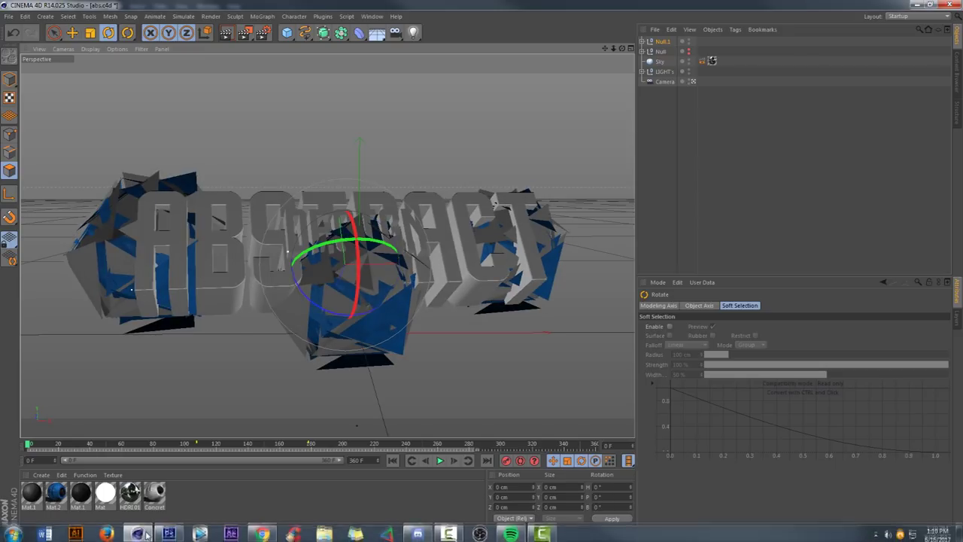
Check the reference design in Photoshop, return to Cinema 4D, and group the three Cloner groups into their own null.
left_click(171, 531)
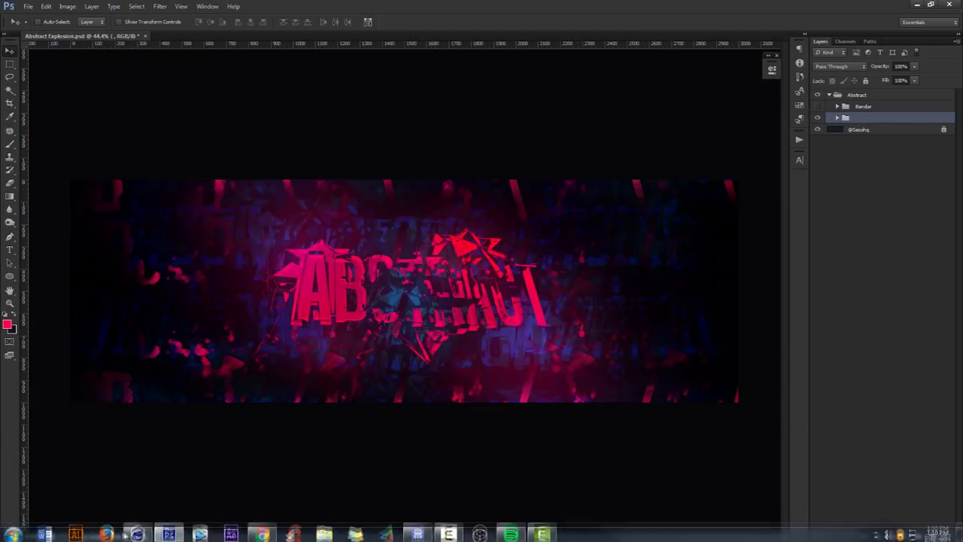
left_click(137, 533)
left_click(642, 41)
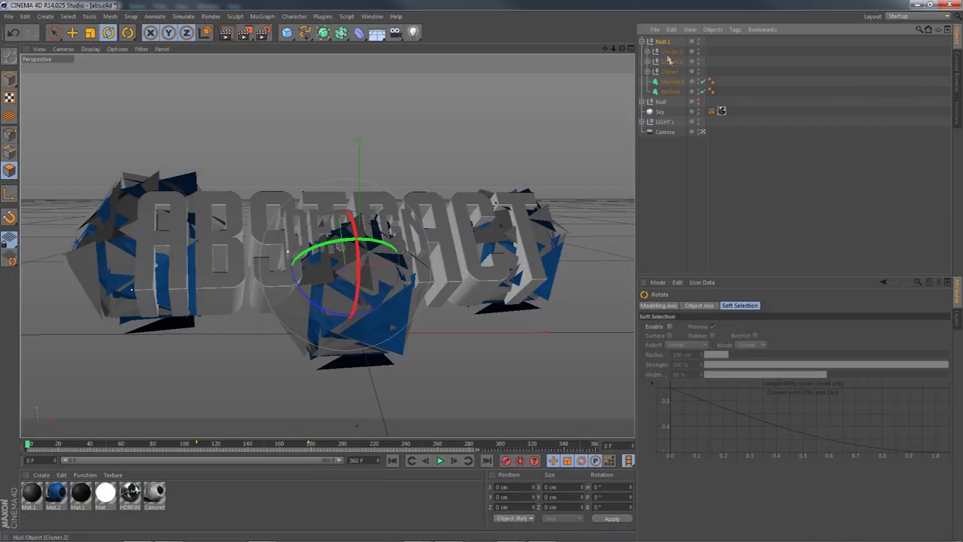
left_click(670, 52)
left_click(669, 71, "shift")
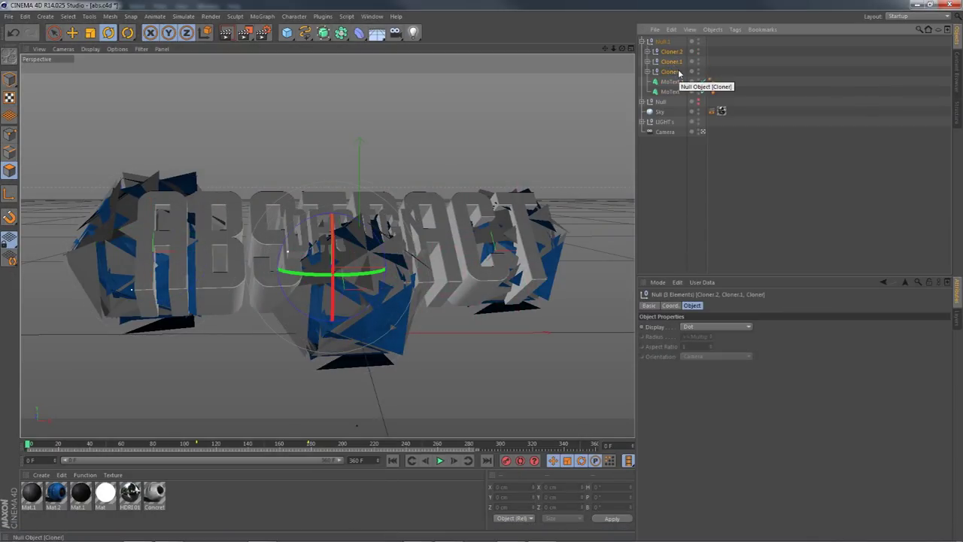
key("alt+g")
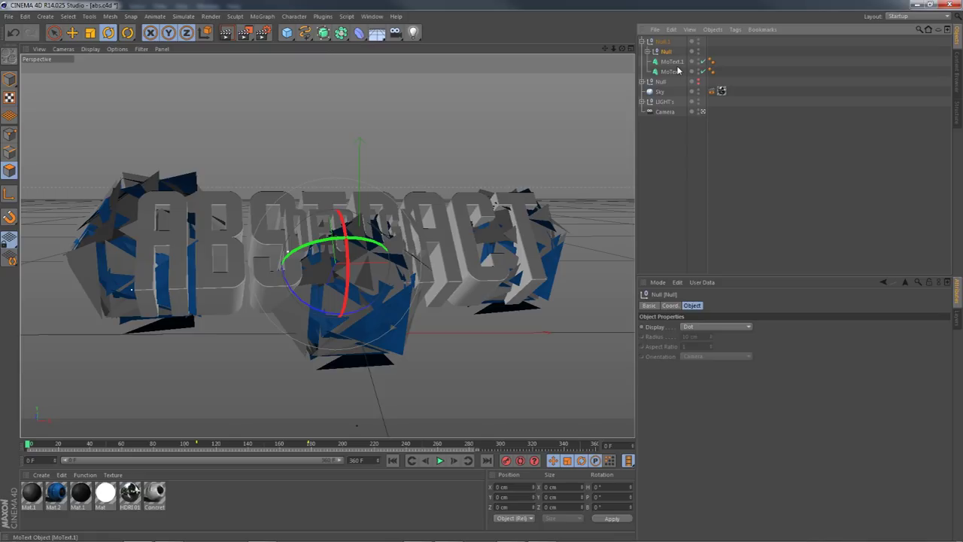
Duplicate the null holding the three shapes and place the copy inside an Atom Array.
key("ctrl+v")
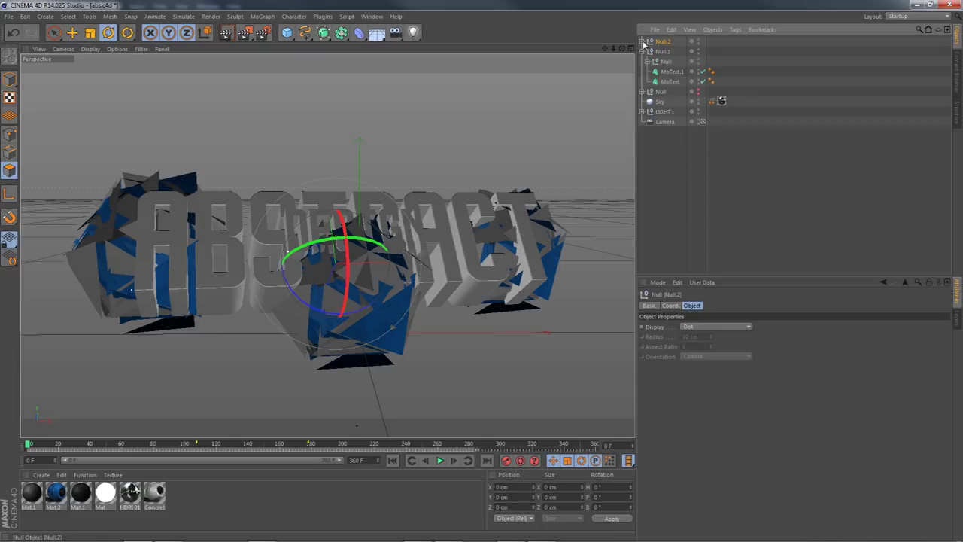
left_click_drag(432, 176, 405, 181)
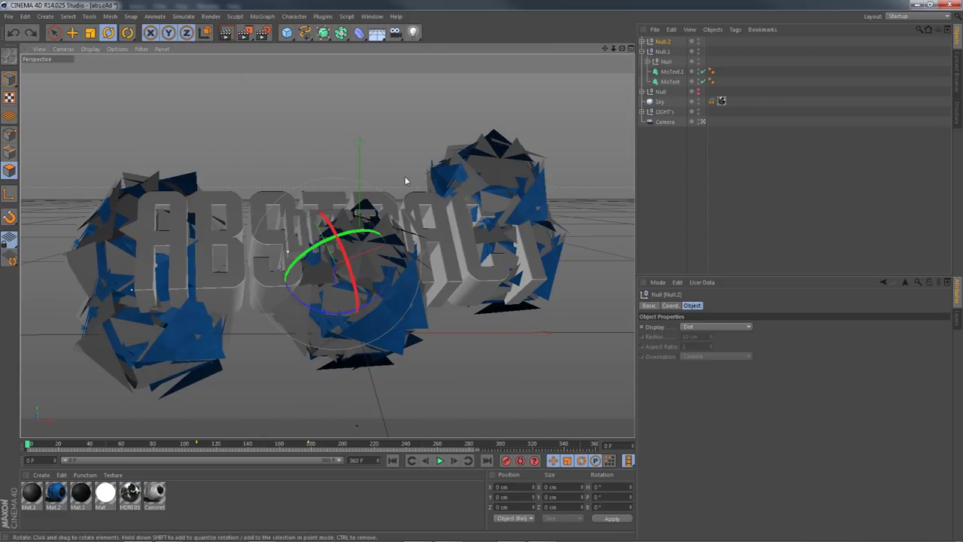
left_click(341, 32)
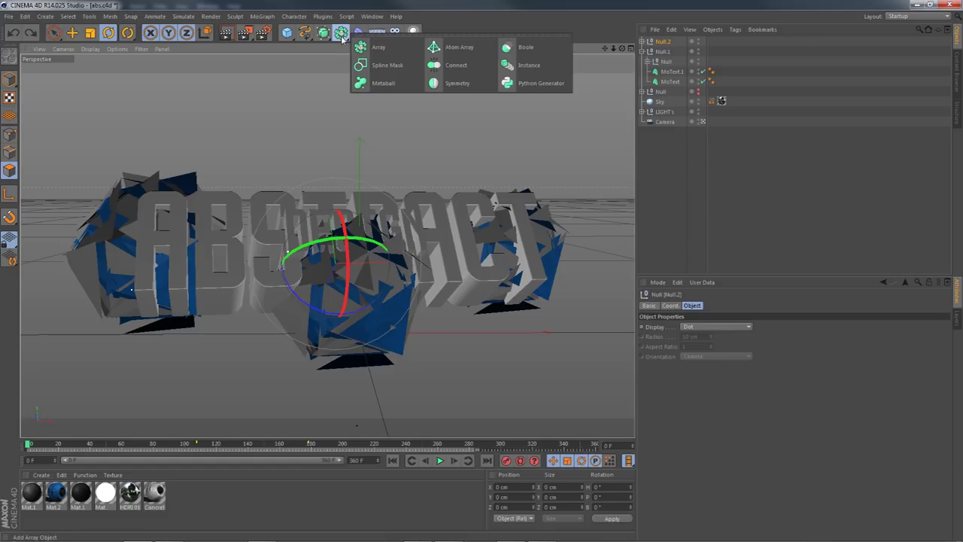
left_click(460, 47)
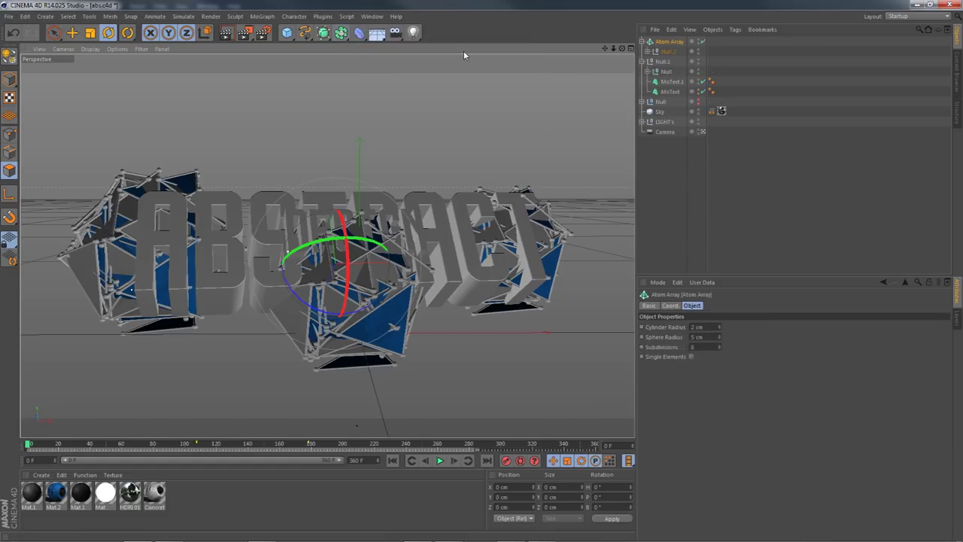
Set the Atom Array's cylinder radius to 0.5 cm and its sphere radius to 0.6 cm.
left_click(670, 45)
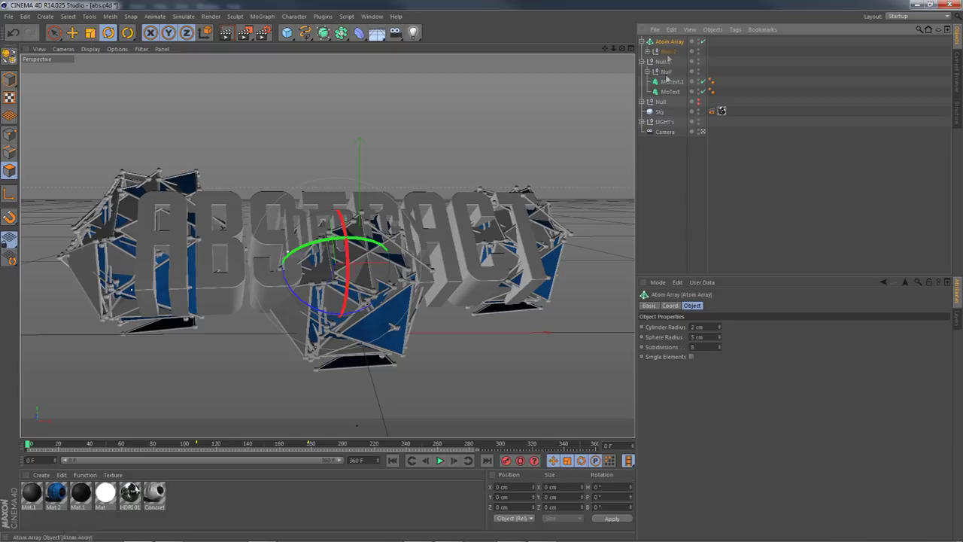
left_click(659, 329)
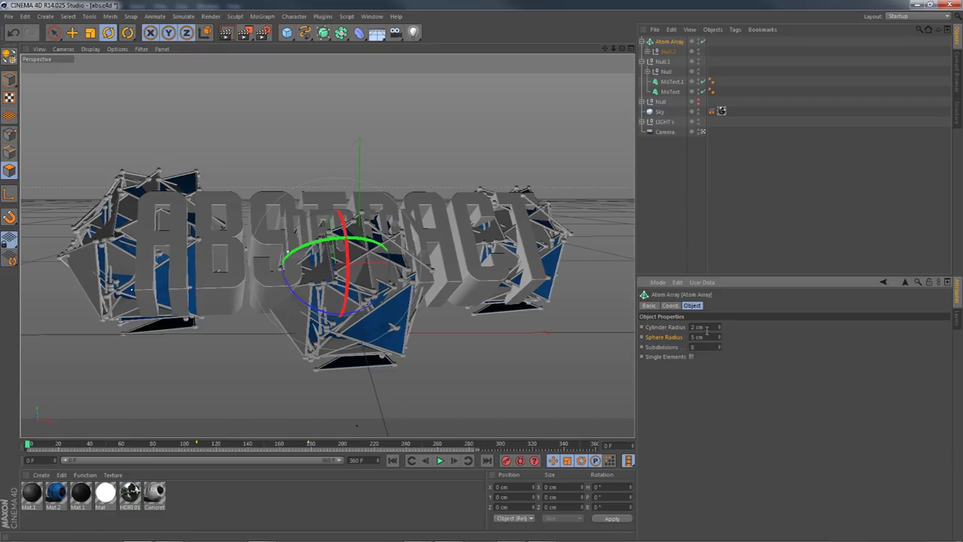
left_click_drag(715, 337, 641, 334)
type("1")
key("Return")
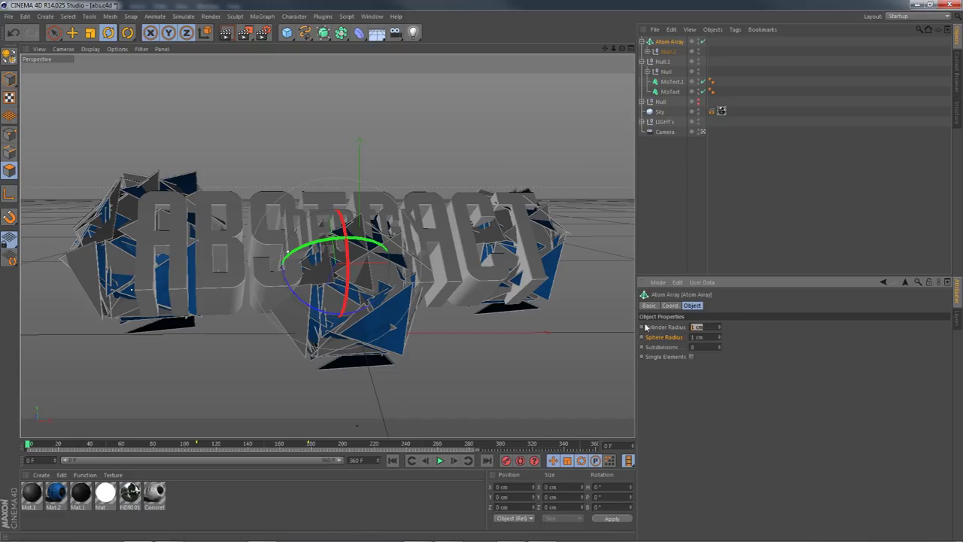
key("Tab")
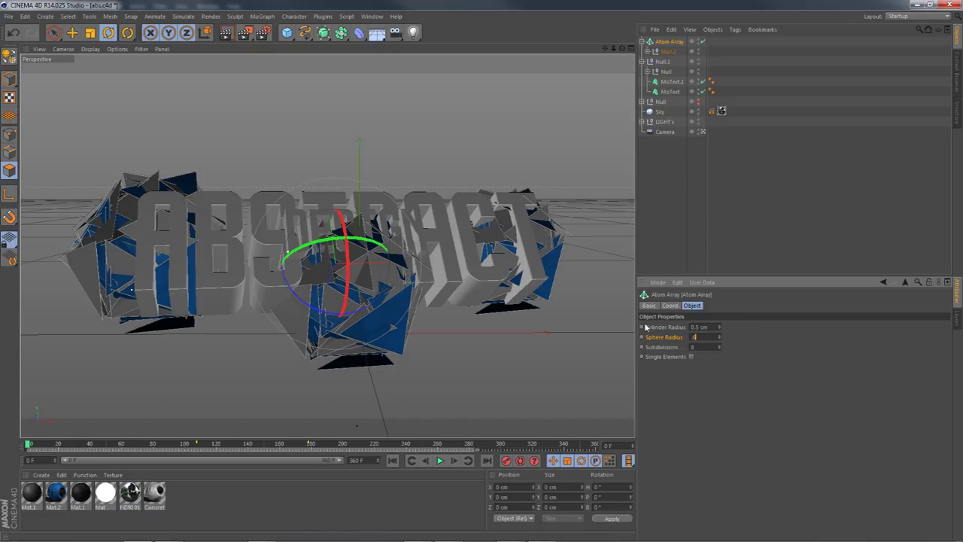
left_click(641, 226)
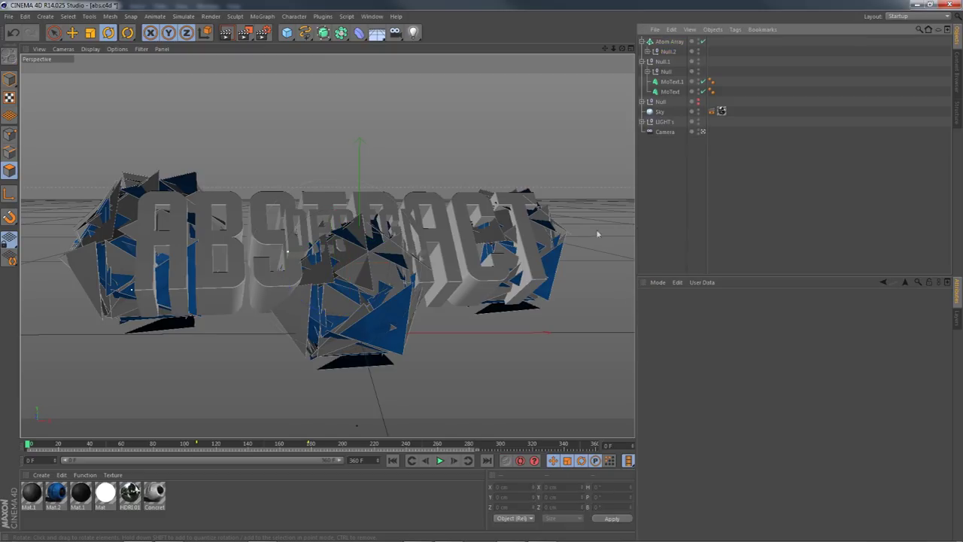
Preview a render region over the lower middle shape and compare it with the reference in Photoshop.
left_click_drag(246, 34, 283, 50)
left_click_drag(292, 297, 420, 342)
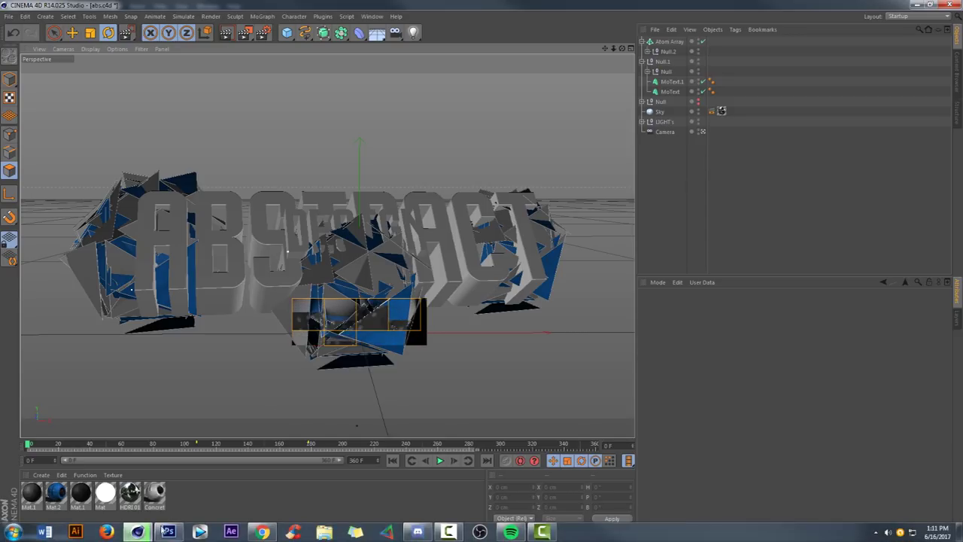
left_click(169, 532)
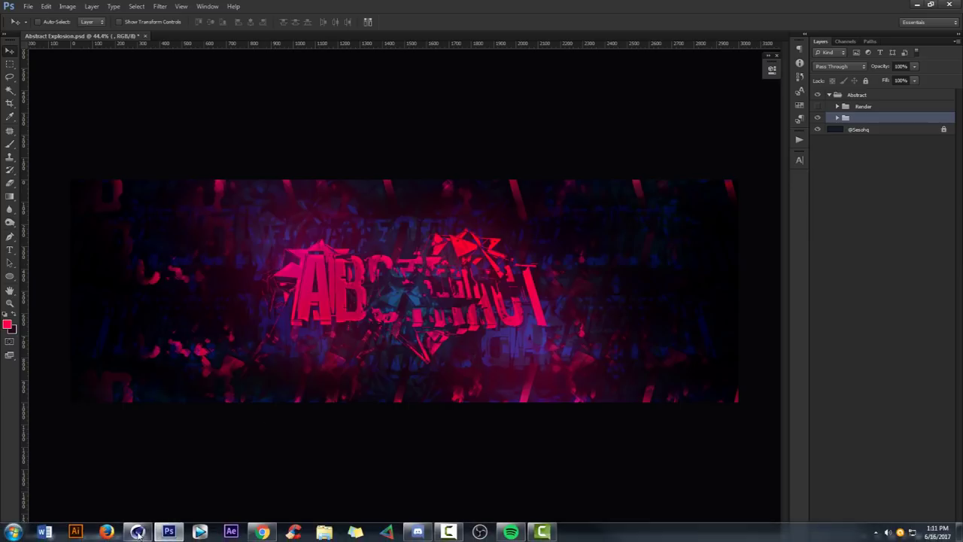
left_click(138, 531)
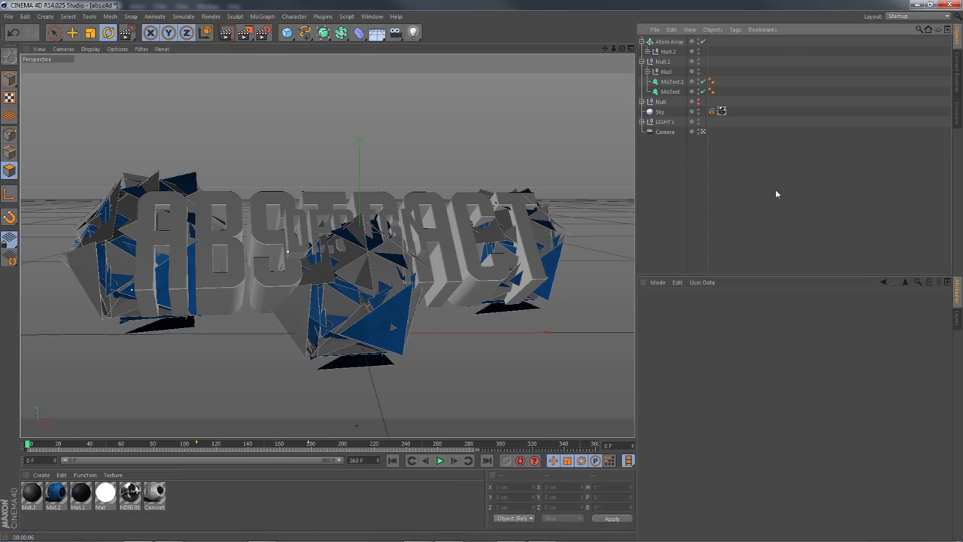
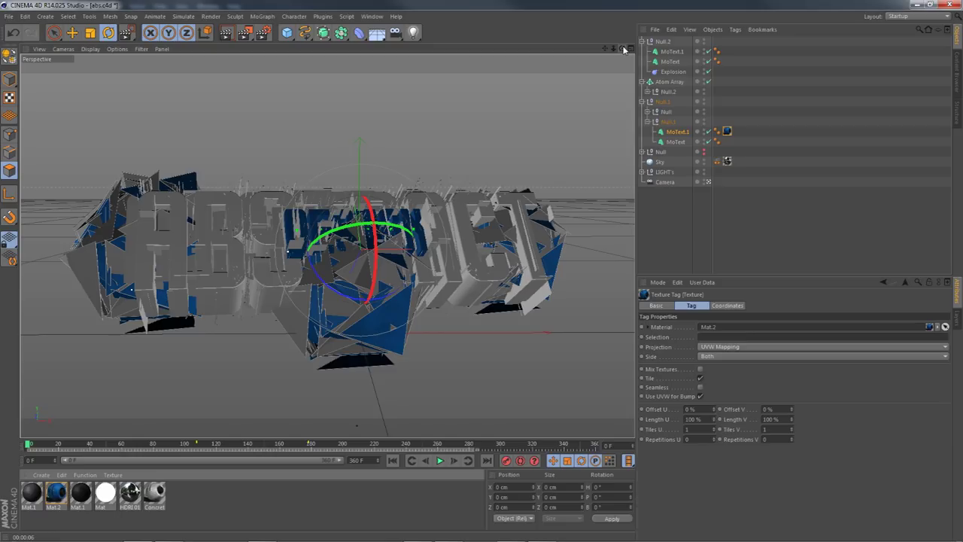
Render a preview of the whole text design in the viewport.
left_click(235, 34)
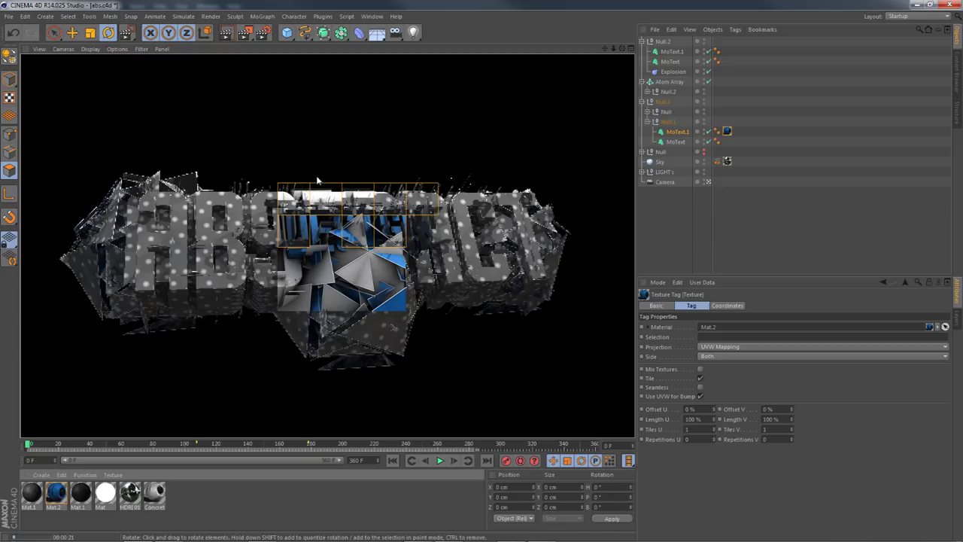
Review the Photoshop reference, then compare the earlier and latest full renders in Cinema 4D's Picture Viewer.
left_click(257, 533)
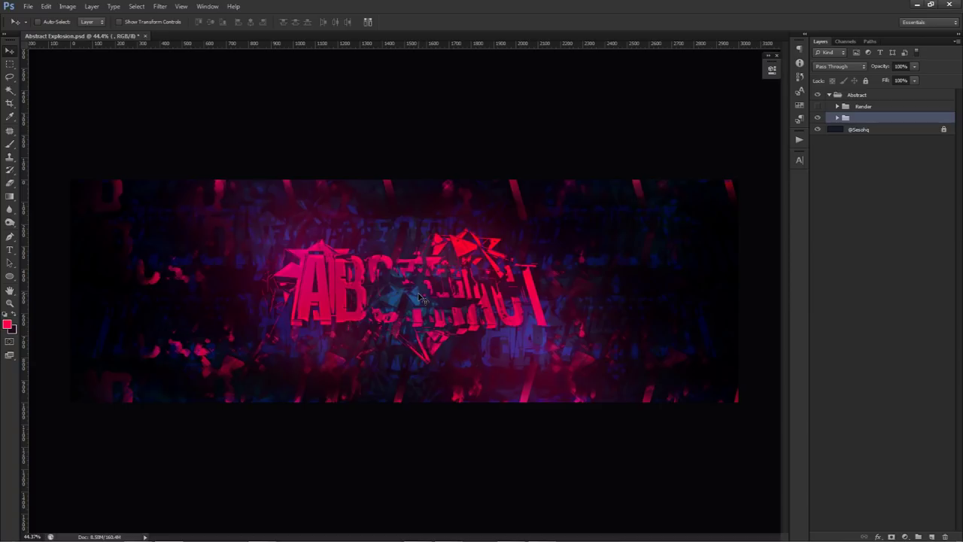
left_click(138, 533)
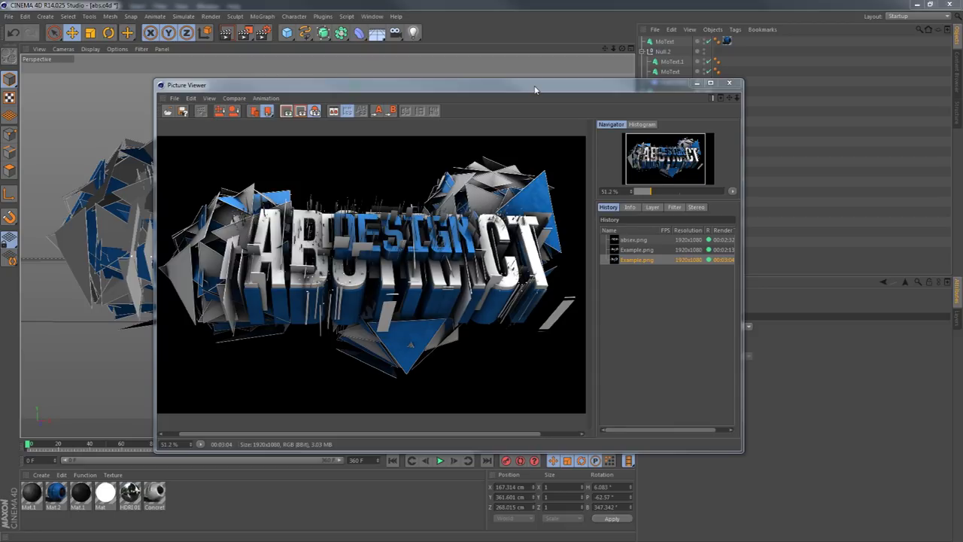
left_click(632, 239)
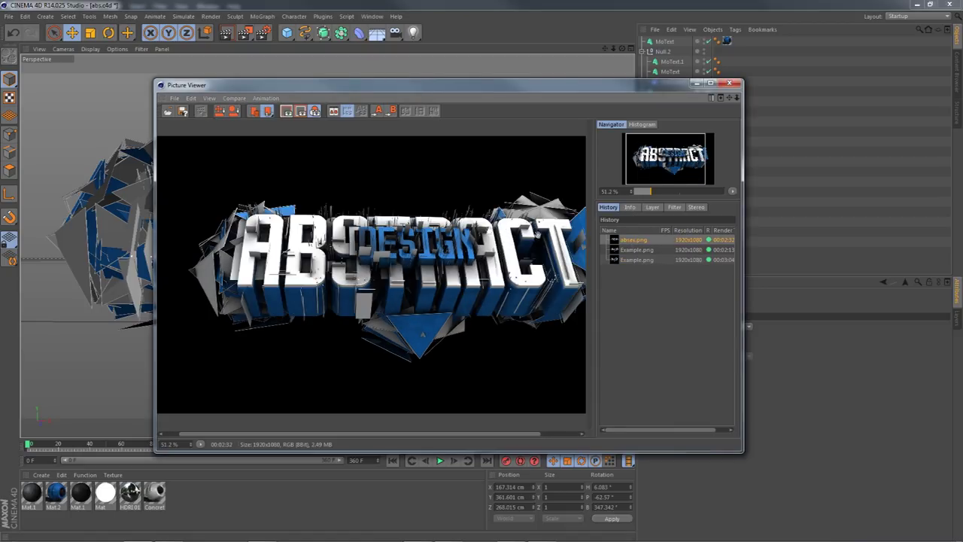
left_click(669, 260)
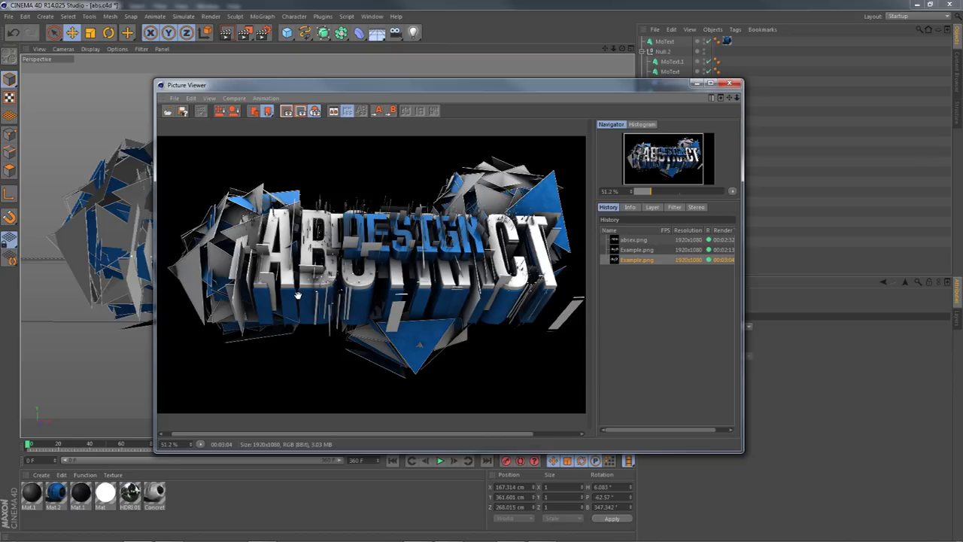
left_click(696, 83)
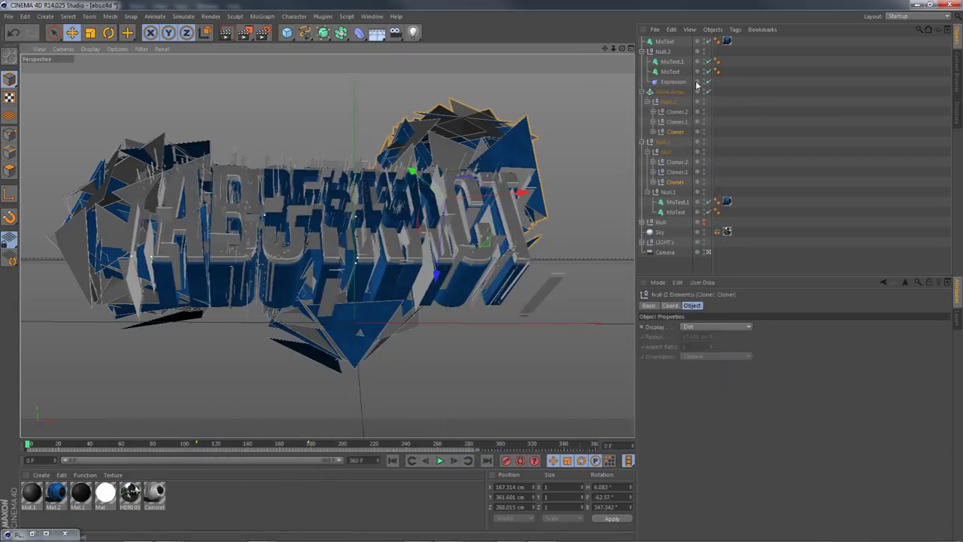
Switch to Photoshop and apply the Note Paper filter to the Example layer with Image Balance 23, Graininess 0 and Relief 0.
left_click(168, 532)
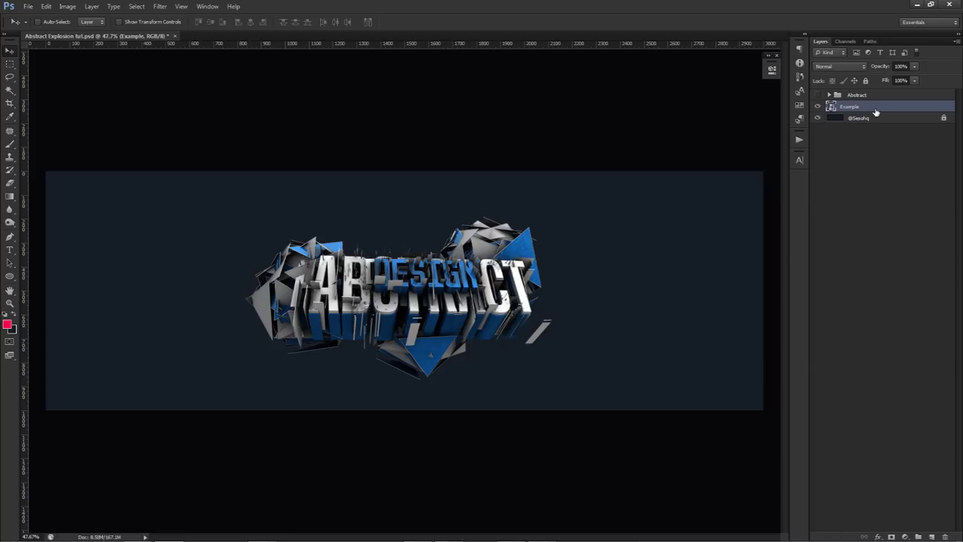
left_click(160, 5)
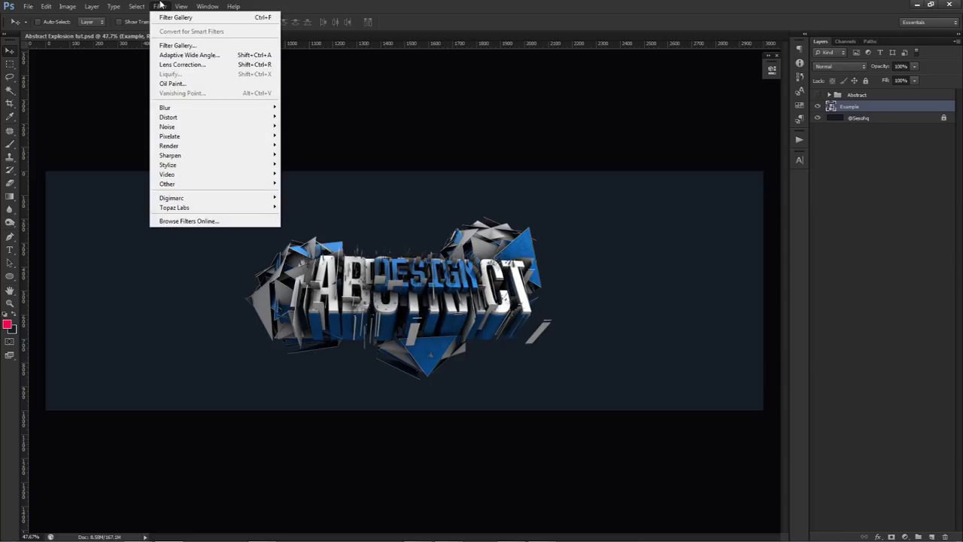
left_click(173, 46)
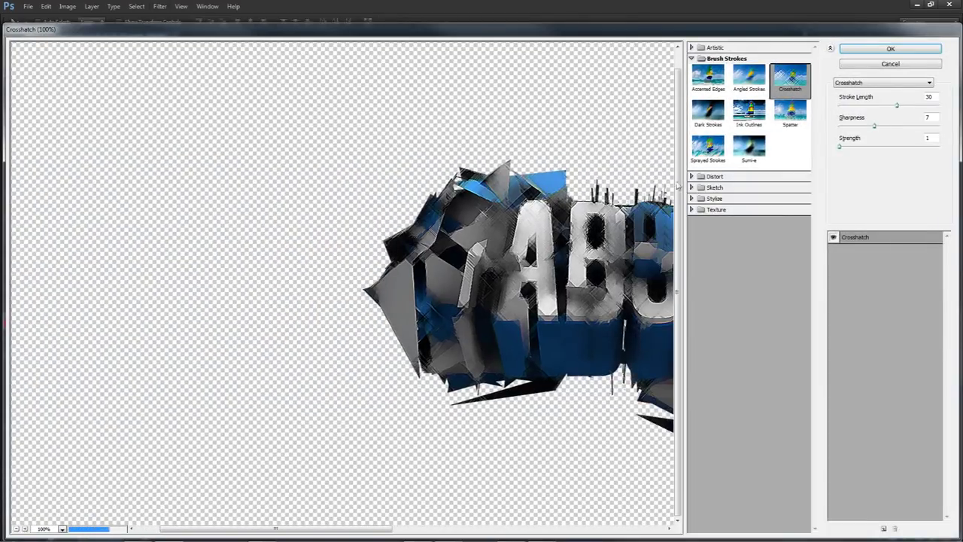
left_click(714, 199)
left_click(714, 188)
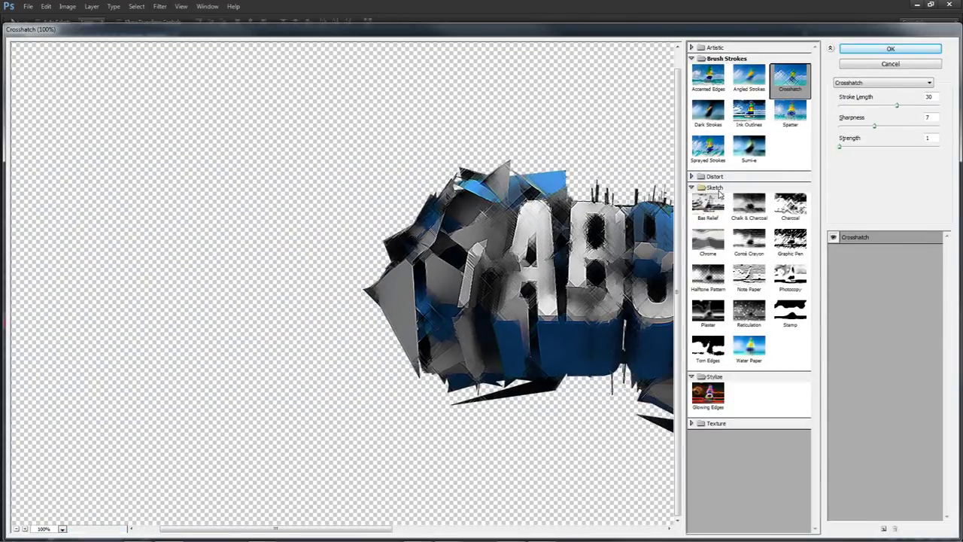
left_click(749, 277)
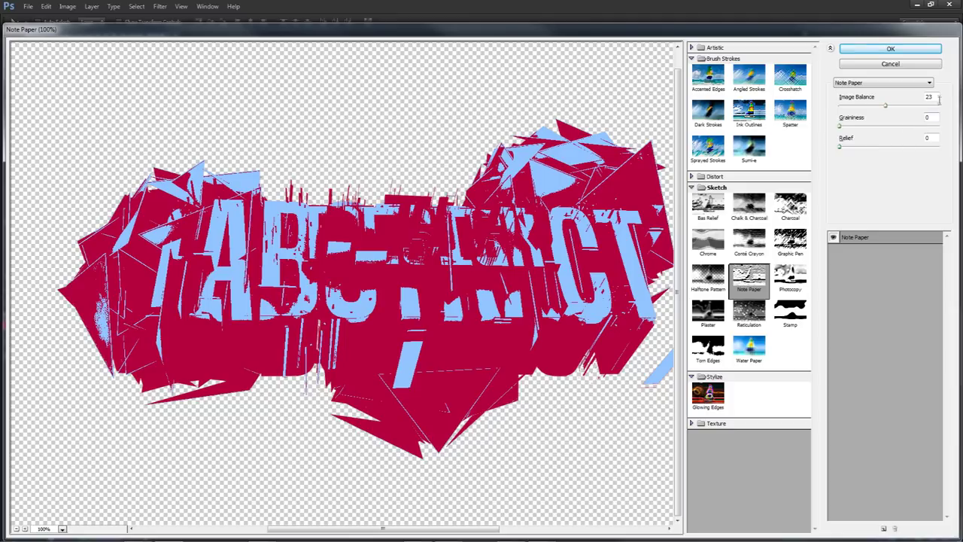
left_click(933, 137)
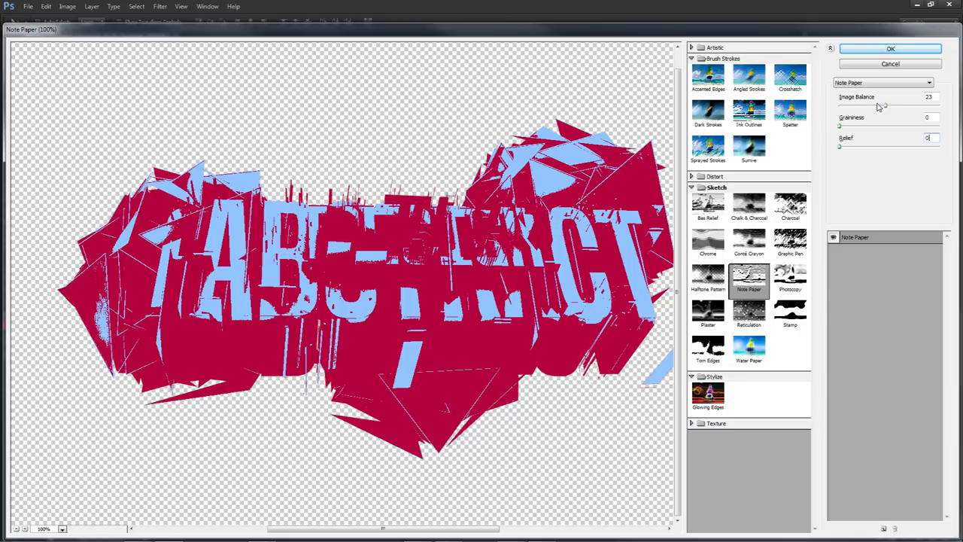
mouse_move(882, 107)
left_mouse_down()
mouse_move(912, 109)
mouse_move(884, 108)
left_mouse_up()
mouse_move(892, 105)
left_mouse_down()
mouse_move(875, 105)
mouse_move(901, 114)
mouse_move(873, 105)
mouse_move(885, 109)
left_mouse_up()
left_click(877, 49)
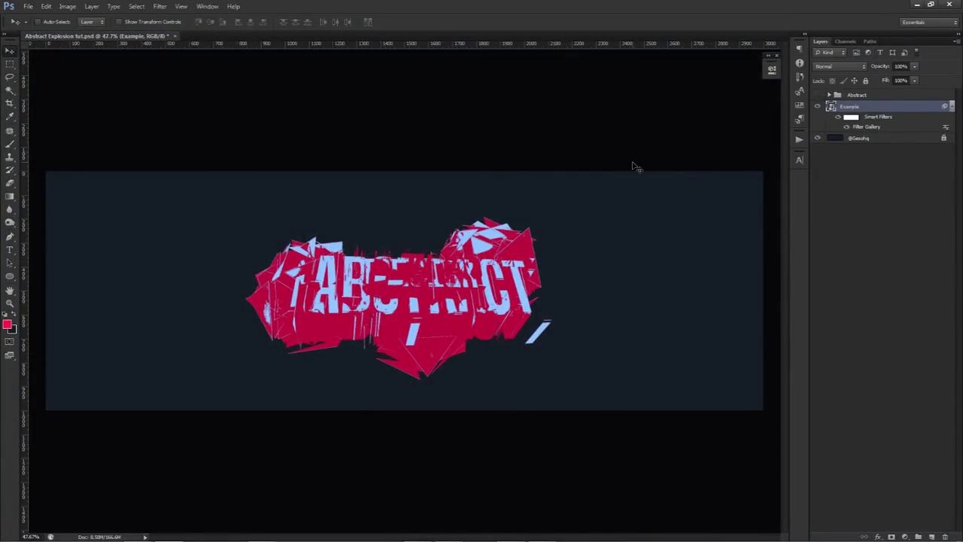
Rasterize the Example layer and select its light blue areas with Color Range at Fuzziness 0.
right_click(859, 107)
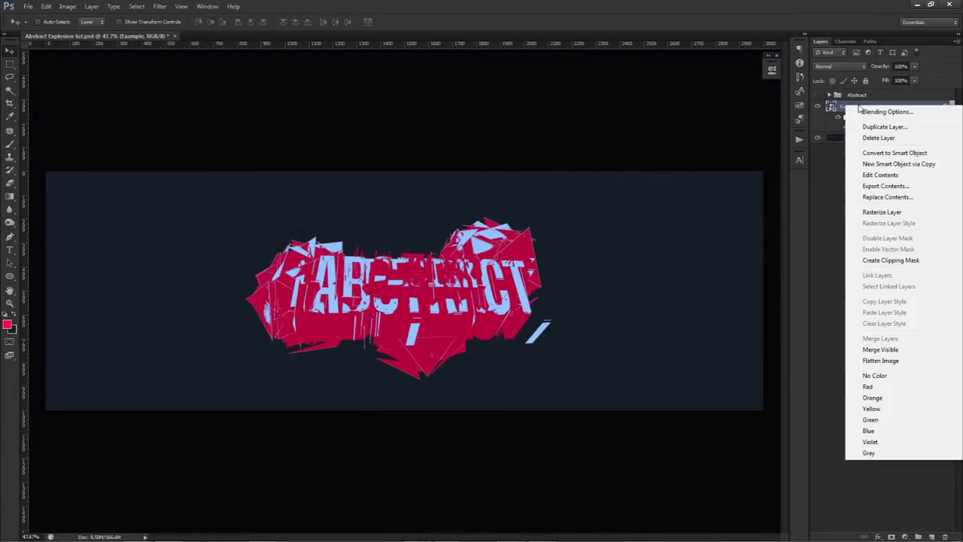
left_click(873, 217)
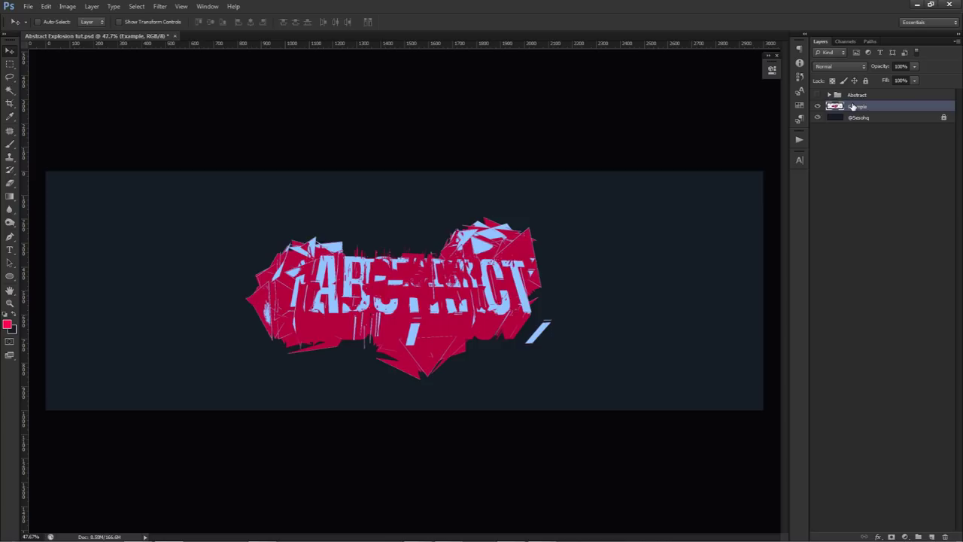
left_click(160, 6)
left_click(148, 94)
left_click(349, 258)
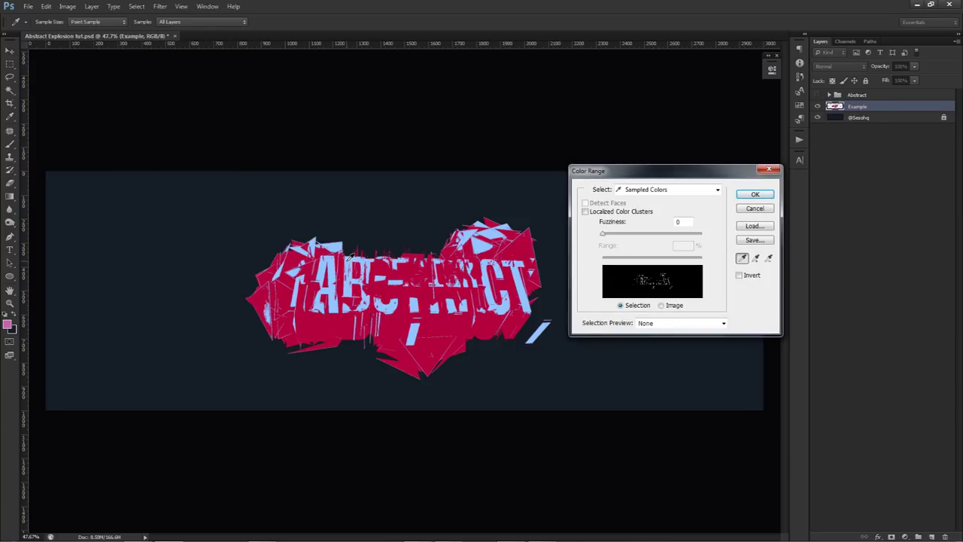
left_click(755, 194)
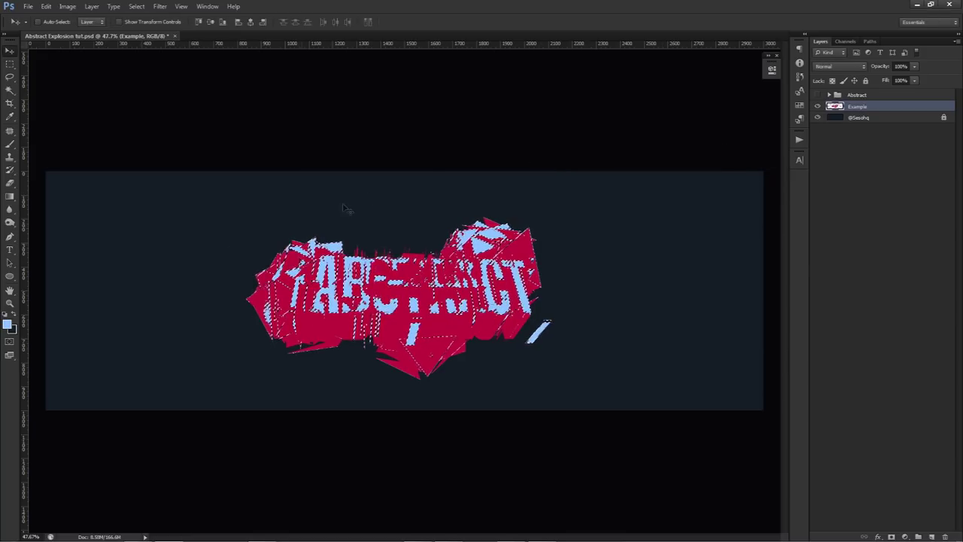
Cut the selected light blue areas onto their own layer and hide the Example layer.
left_click_drag(10, 63, 34, 65)
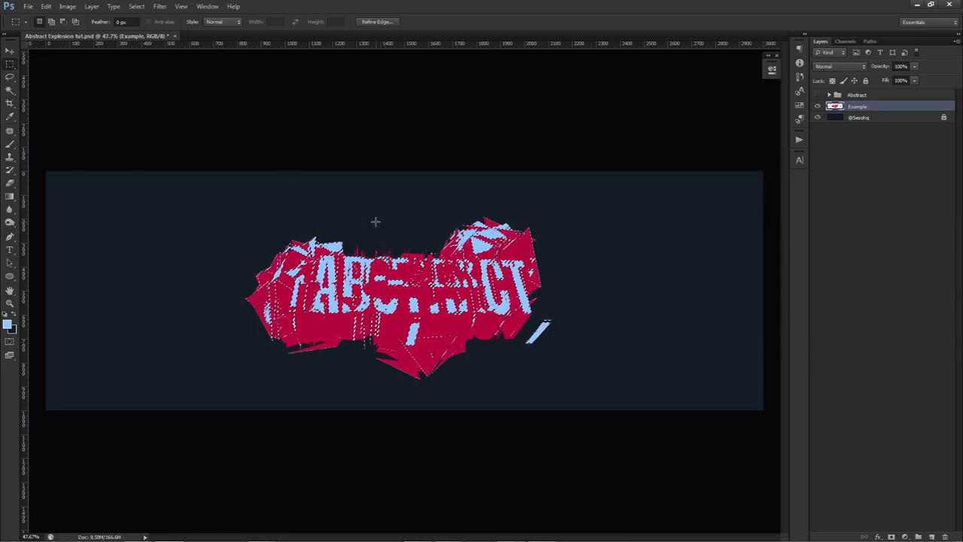
right_click(430, 220)
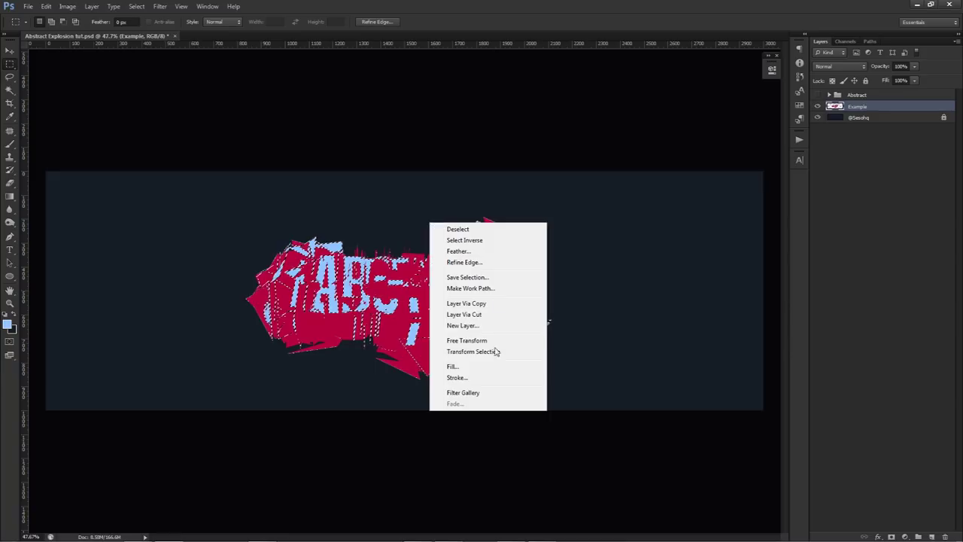
left_click(465, 315)
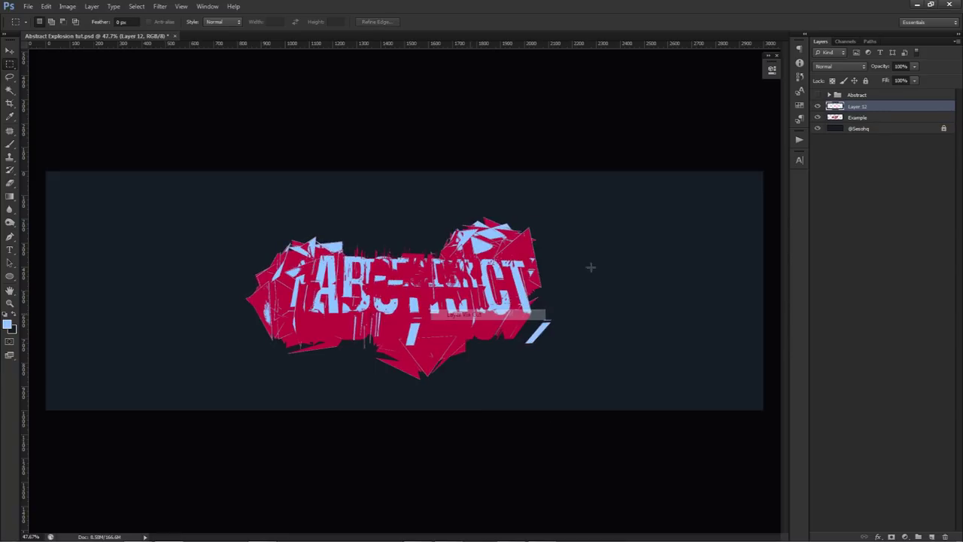
key("v")
left_click(818, 106)
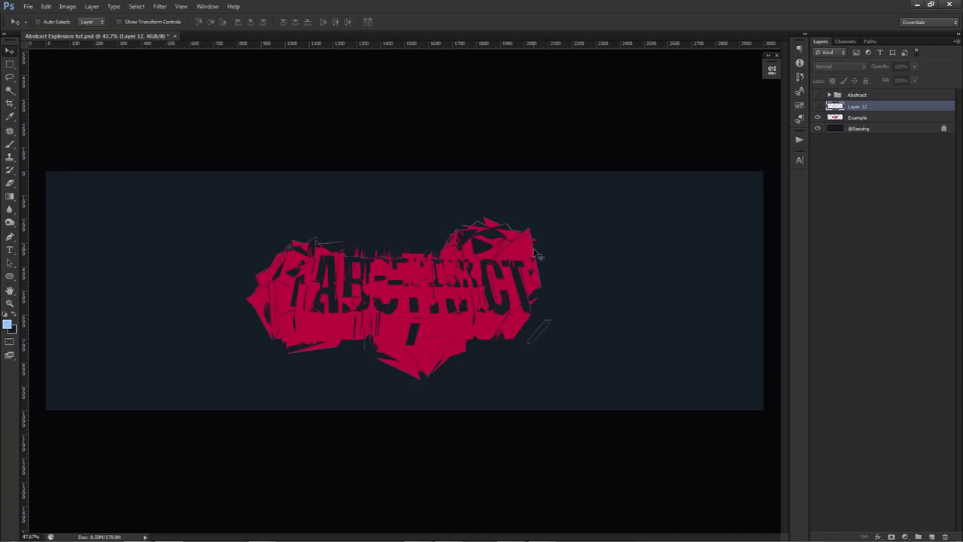
left_click(818, 118)
left_click(818, 106)
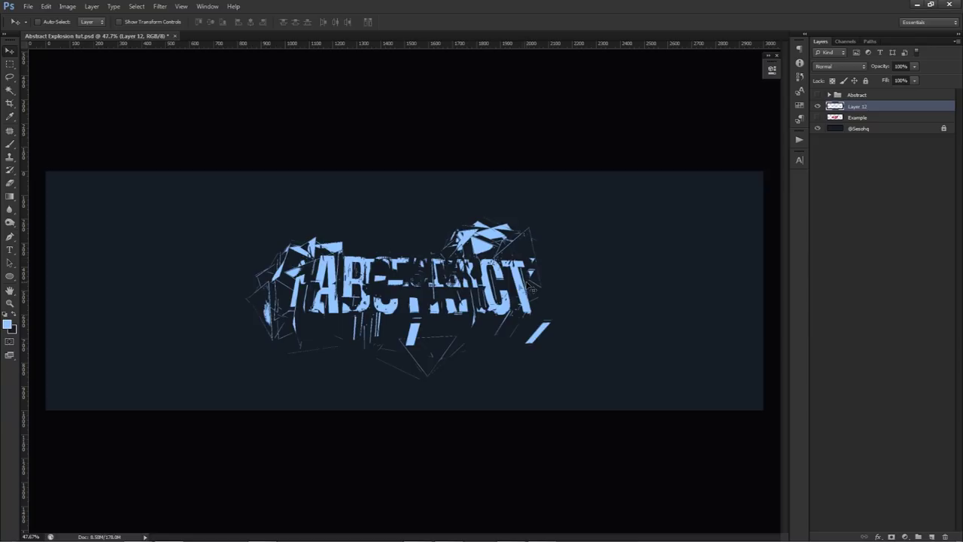
Add a Color Overlay of ff1f4a to the layer holding the cut-out light blue areas.
double_click(891, 108)
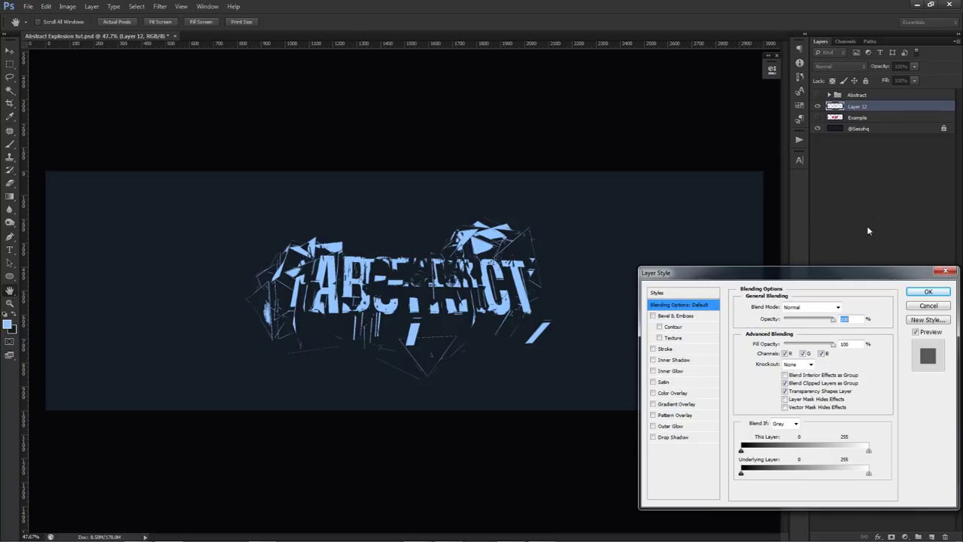
left_click(669, 393)
left_click(848, 308)
type("ff1f4a")
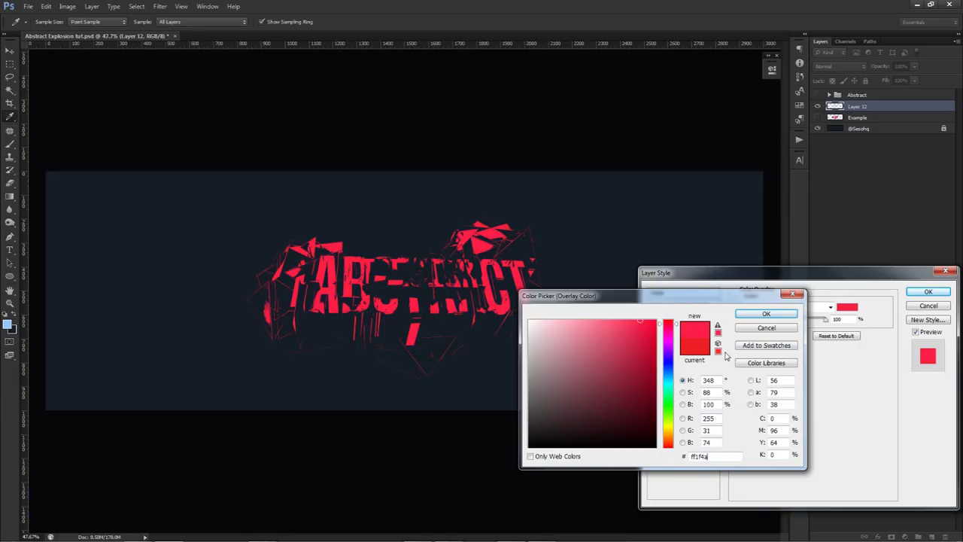
left_click(765, 315)
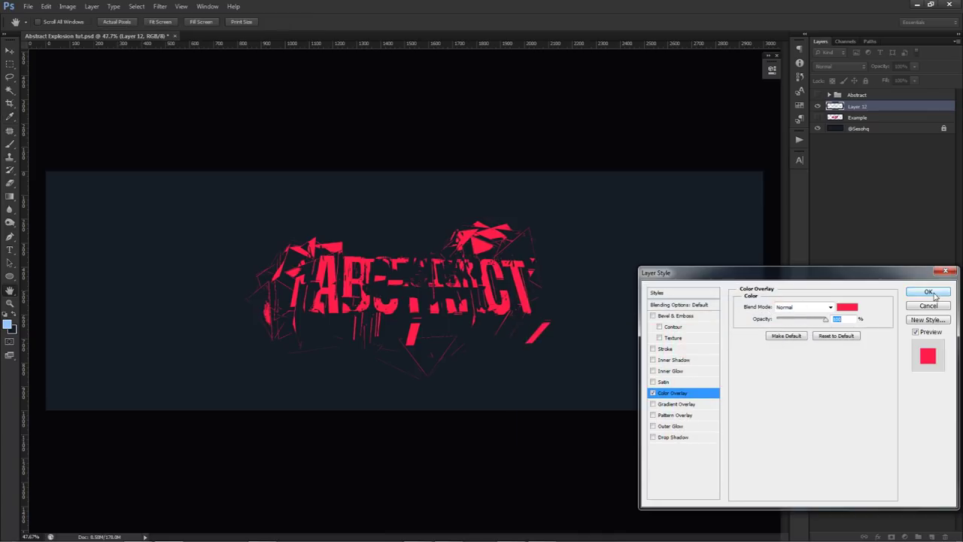
left_click(928, 292)
Set the foreground color to the overlay's red, ff1f4a.
left_click(9, 322)
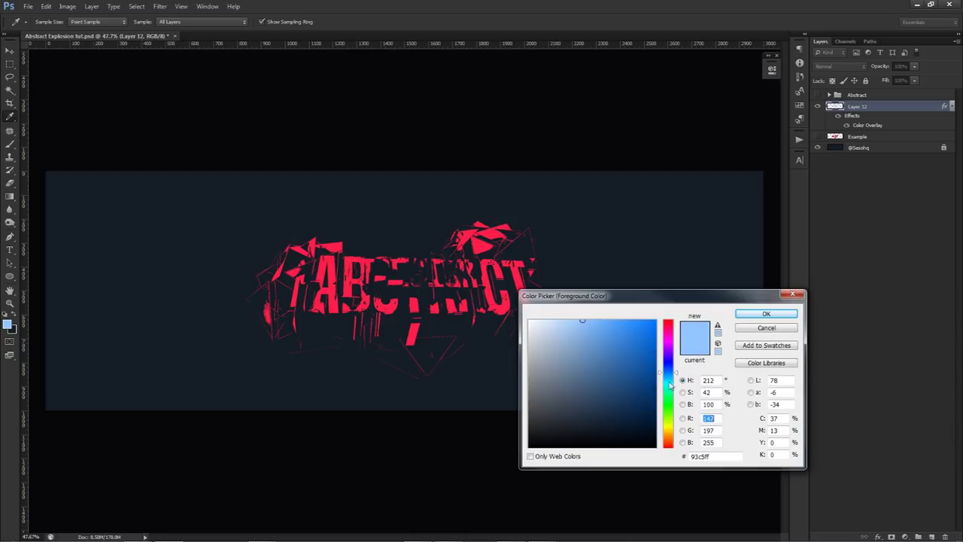
double_click(719, 457)
key("ctrl+v")
left_click(766, 314)
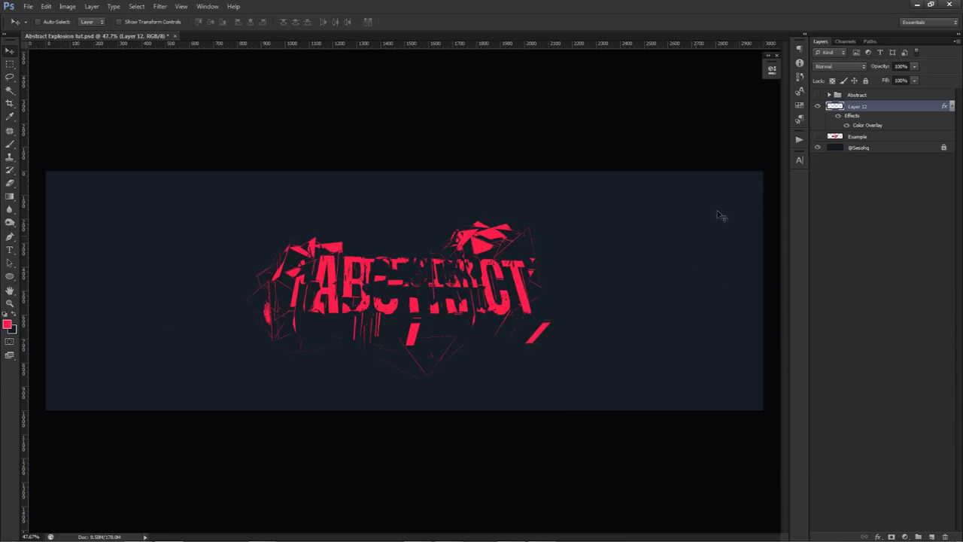
Rasterize the red layer's Color Overlay style and rename the layer Text.
left_click(880, 191)
double_click(858, 107)
type("Text")
key("Return")
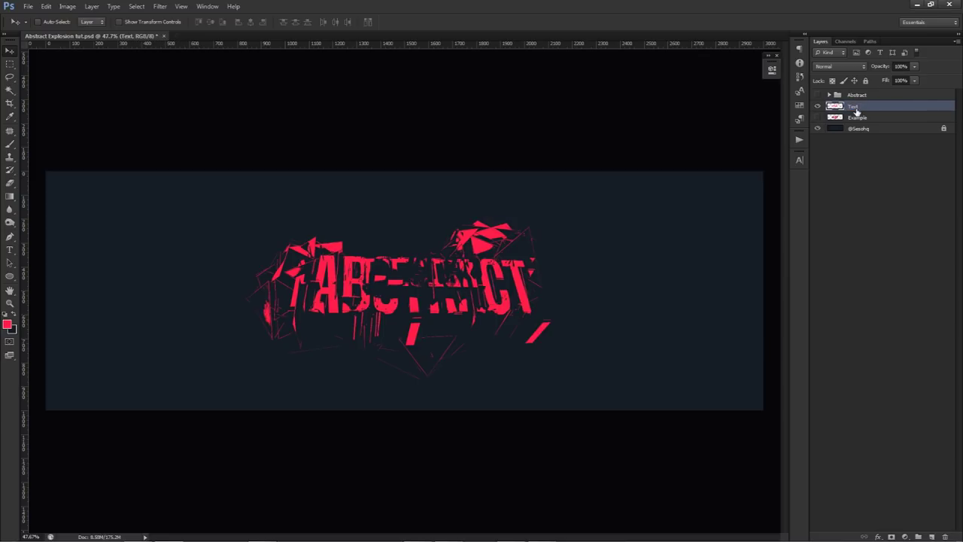
Delete the Example layer, and duplicate the Text layer with the copy placed in the upper-left area of the canvas.
left_click(871, 119)
key("Delete")
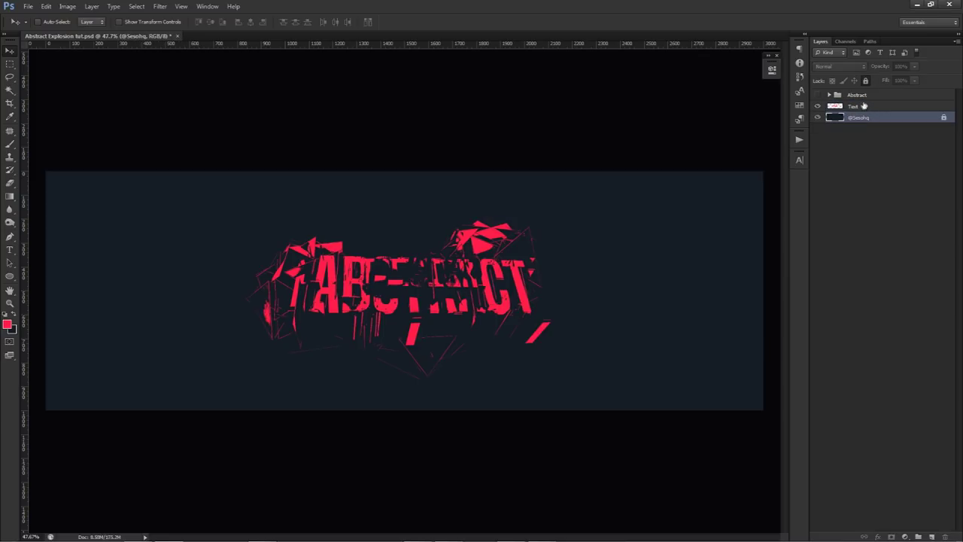
left_click(861, 109)
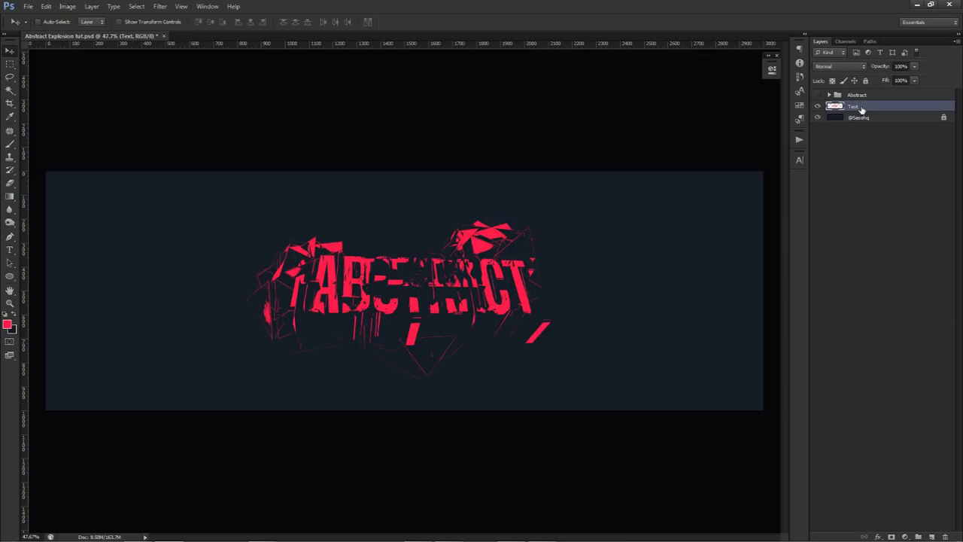
key("ctrl+j")
left_click_drag(512, 299, 316, 243)
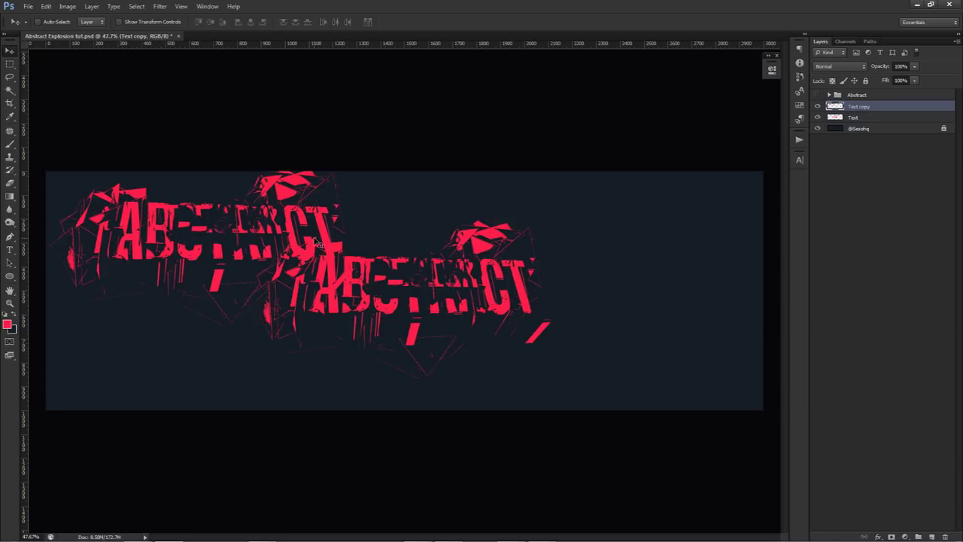
Turn the Text copy white using Hue/Saturation with Lightness at +100.
key("ctrl+u")
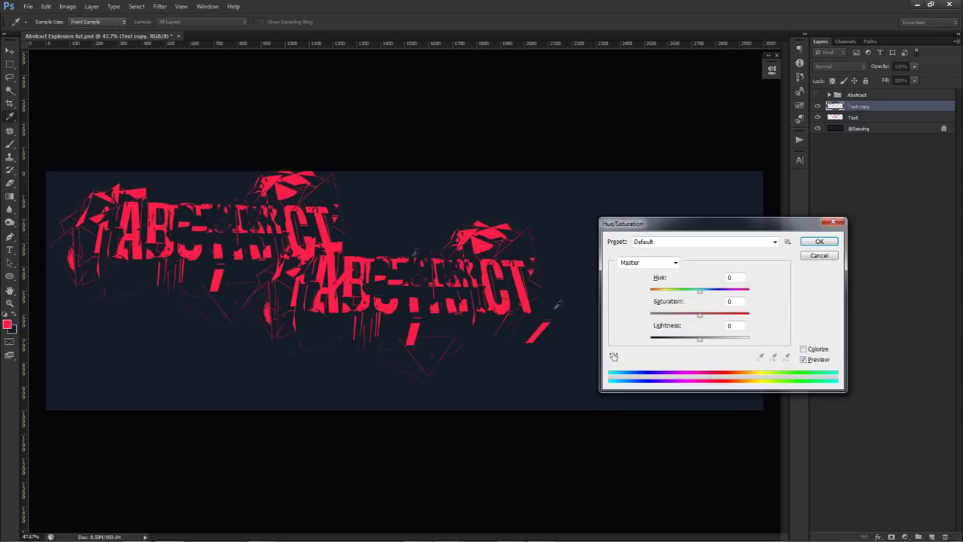
left_click_drag(700, 339, 709, 339)
type("100")
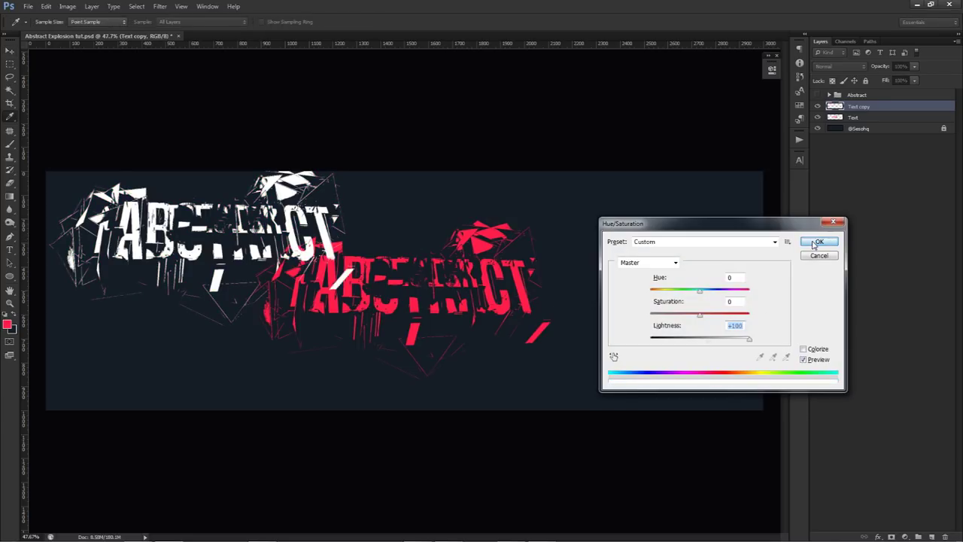
left_click(819, 242)
double_click(886, 110)
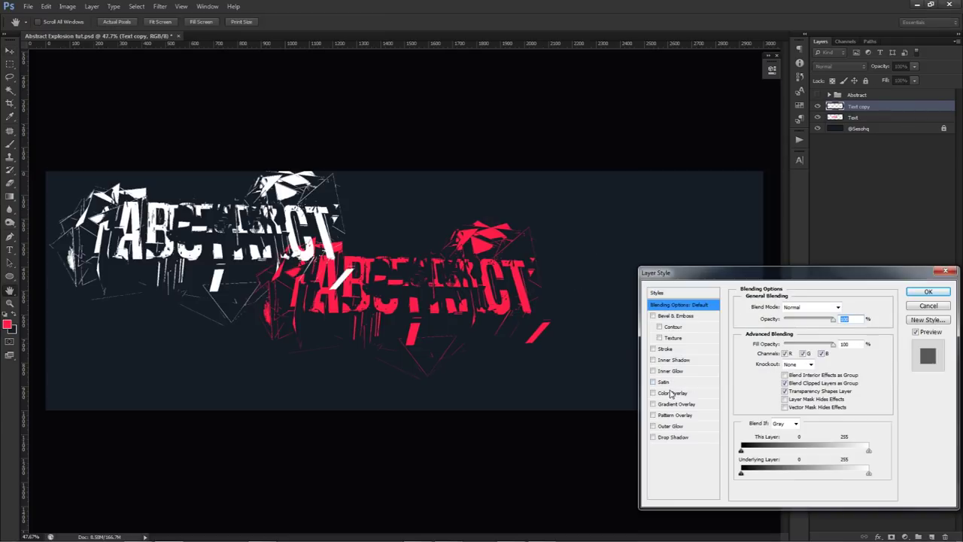
left_click(672, 393)
left_click(850, 308)
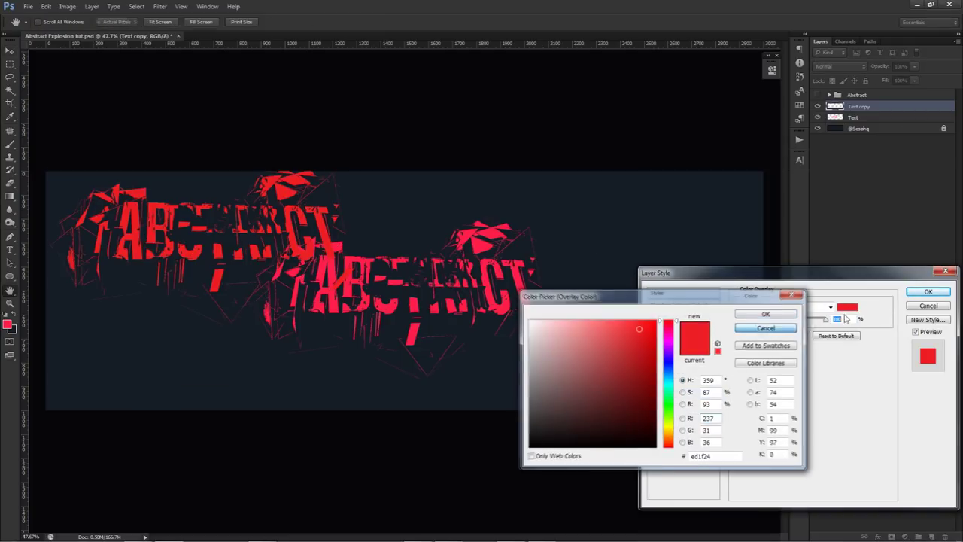
left_click(783, 328)
left_click(927, 305)
Rename the white copy Backing and position it beneath the Text layer, at the upper-left corner of the canvas.
left_click_drag(432, 264, 397, 245)
left_click_drag(862, 108, 863, 120)
double_click(860, 118)
type("Eacking")
key("Return")
left_click_drag(218, 251, 171, 217)
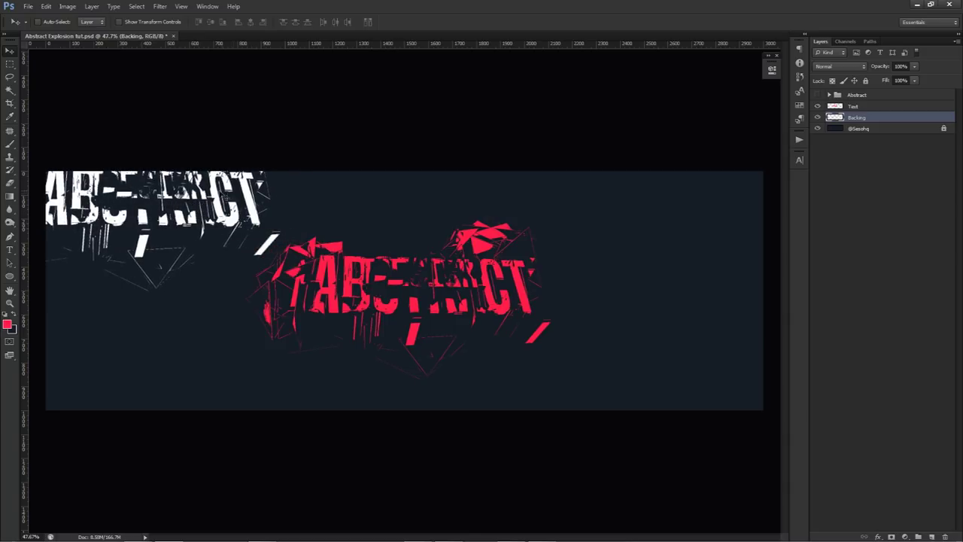
Reposition the white Backing text and duplicate it eight times in staggered rows to fill the canvas behind the red text.
left_click_drag(182, 204, 189, 210)
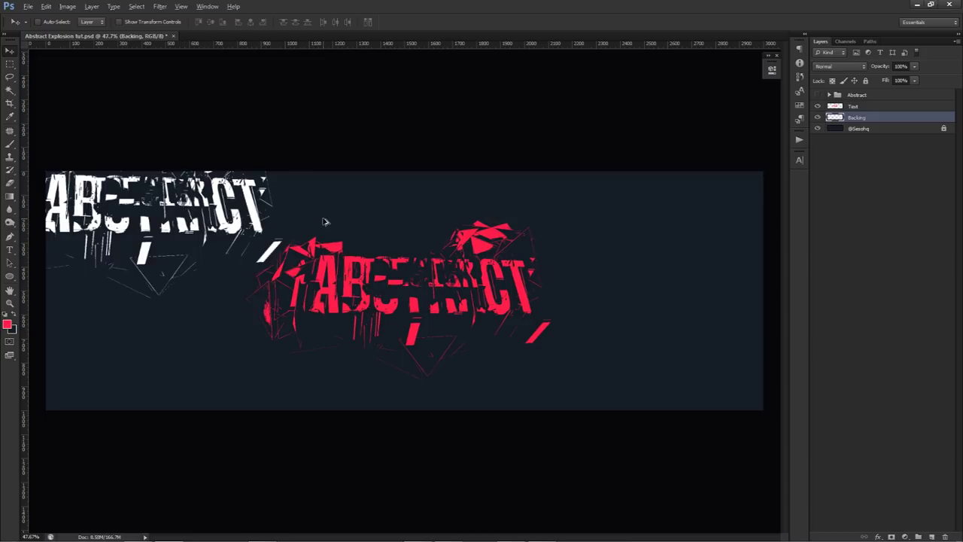
left_click_drag(198, 207, 220, 265)
left_click_drag(219, 265, 374, 200)
left_click_drag(374, 200, 478, 284)
left_click_drag(477, 285, 396, 368)
left_click_drag(396, 368, 624, 365)
left_click_drag(590, 373, 653, 273)
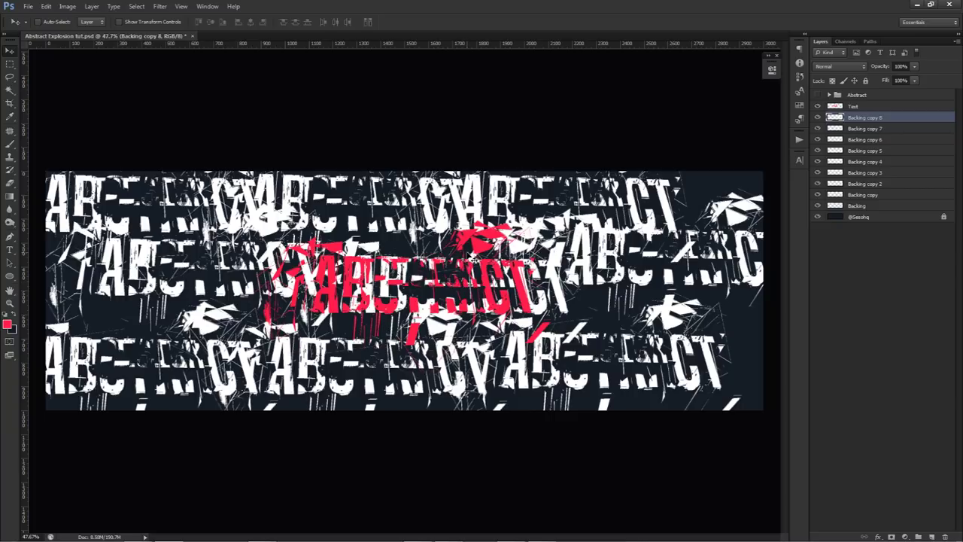
Merge the Backing layer and all its copies into one layer and set its blend mode to Overlay.
left_click(870, 206, "shift")
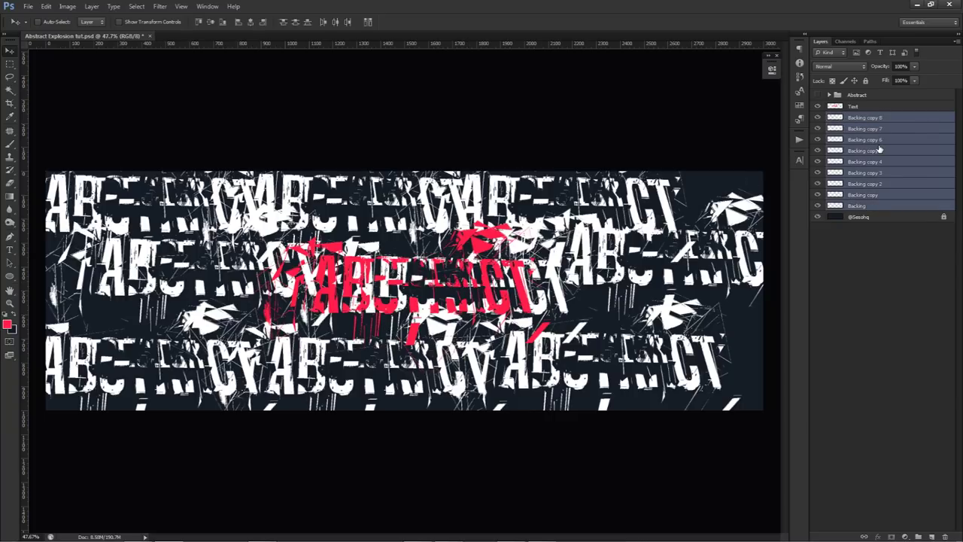
key("ctrl+e")
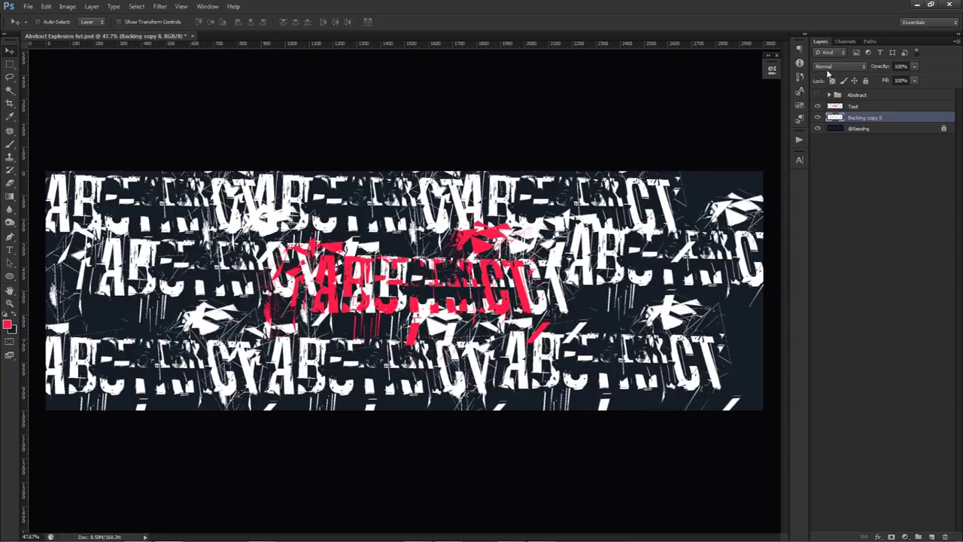
left_click(828, 67)
left_click(824, 198)
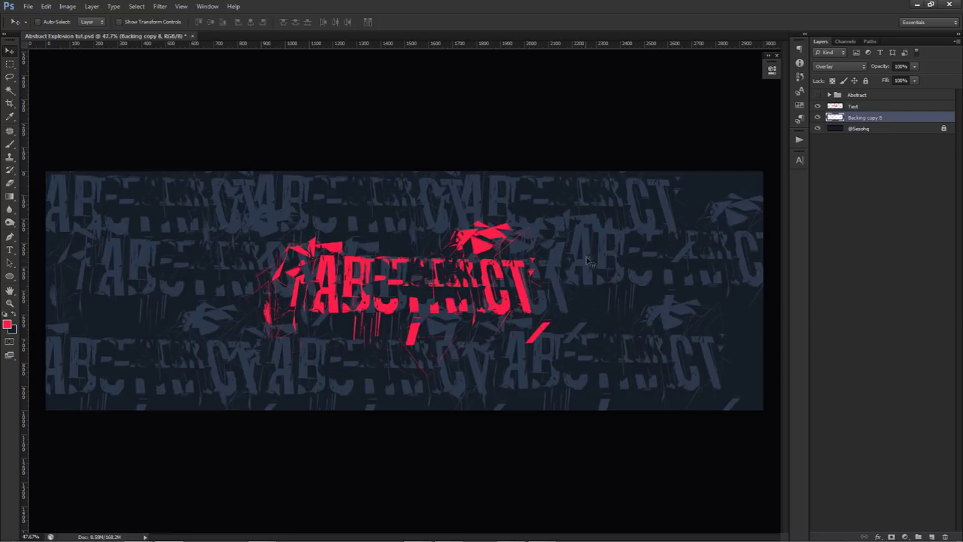
Flip the merged backing layer horizontally with Free Transform.
key("ctrl+t")
right_click(707, 258)
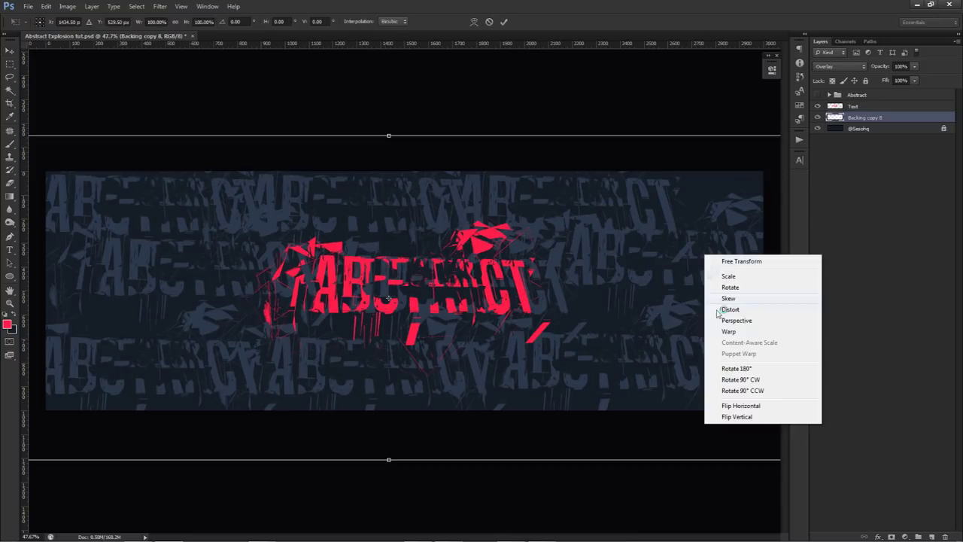
left_click(734, 402)
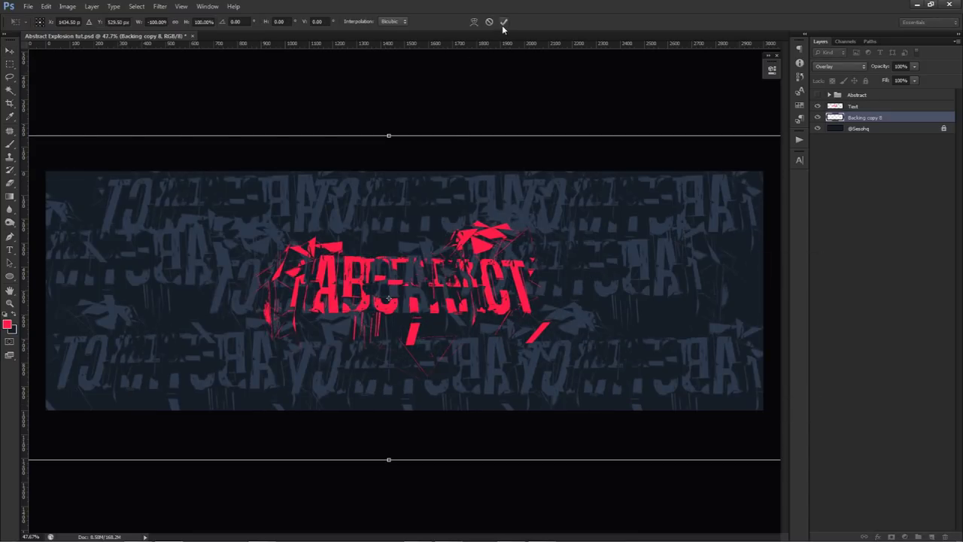
left_click(504, 24)
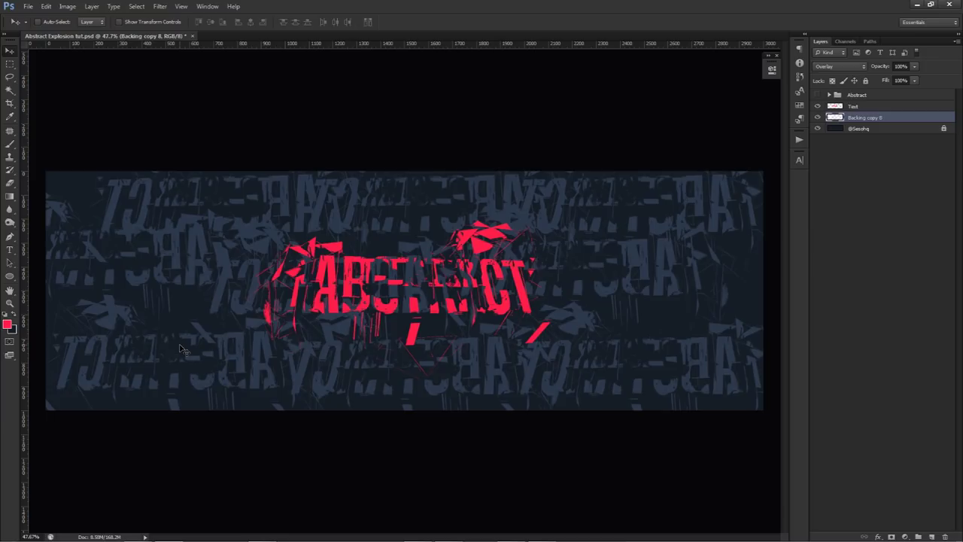
Add a new layer above Text and paint three large soft glows in the text's red around the lettering with the Brush.
left_click(865, 106)
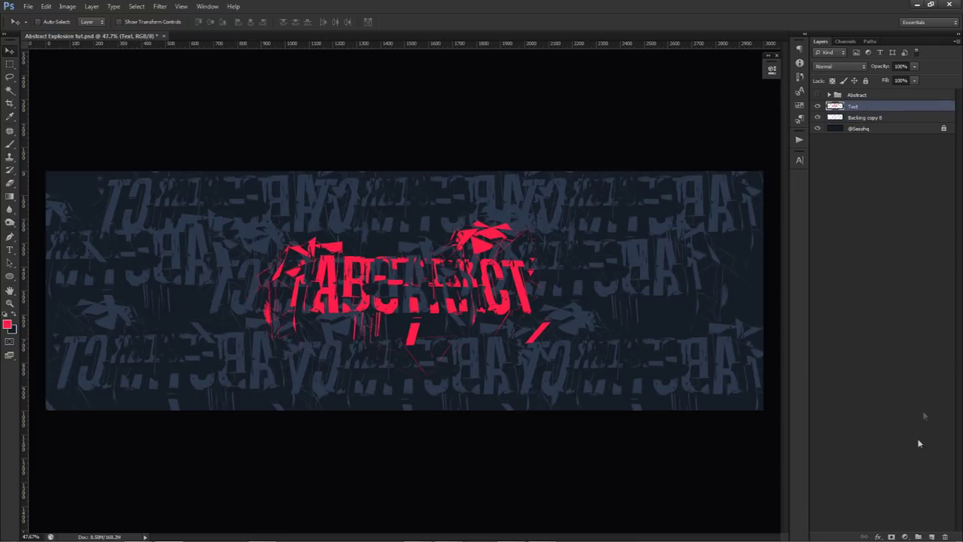
left_click(932, 535)
key("b")
left_click(483, 243, "alt")
left_click_drag(472, 265, 465, 271)
left_click(536, 254)
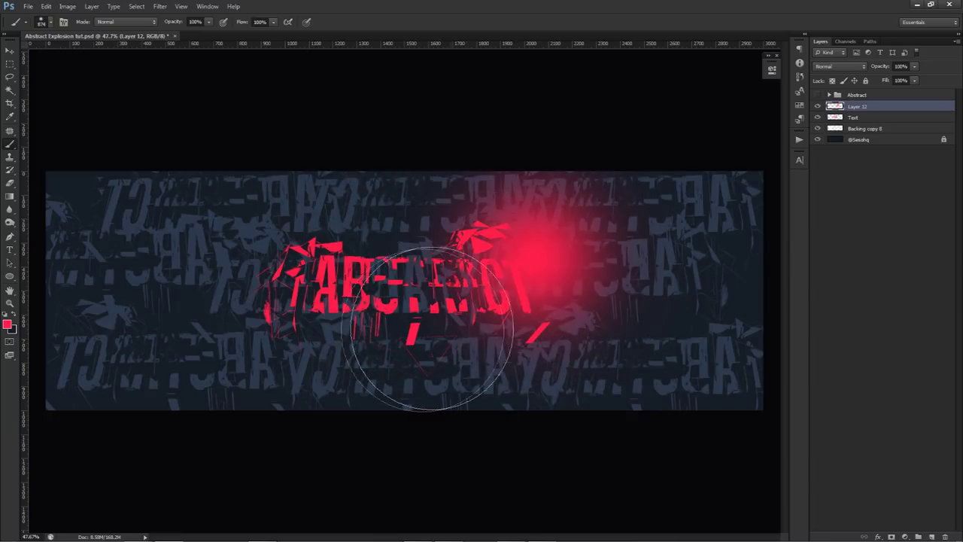
left_click(417, 339)
left_click(277, 268)
Set the red glow layer's blend mode to Color Dodge and its opacity to 50%.
left_click(849, 68)
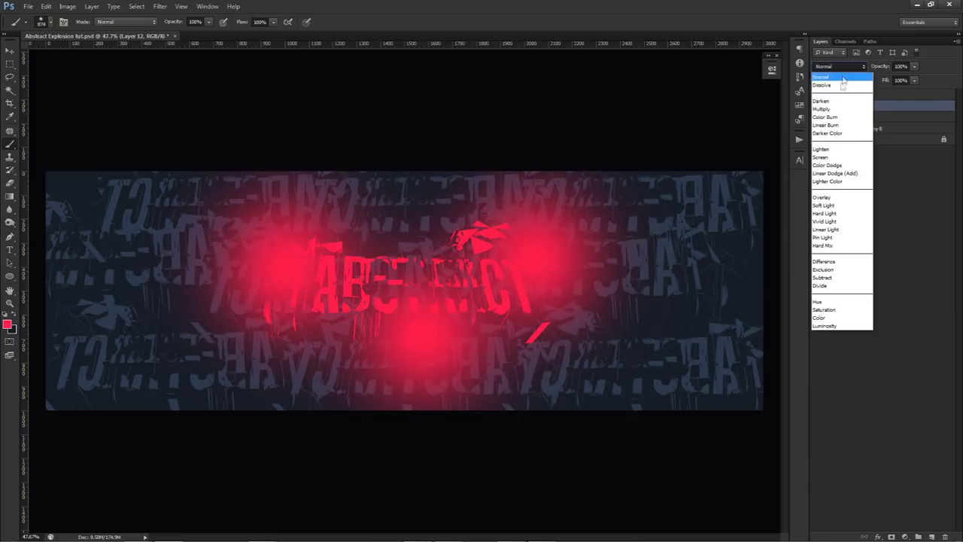
left_click(838, 167)
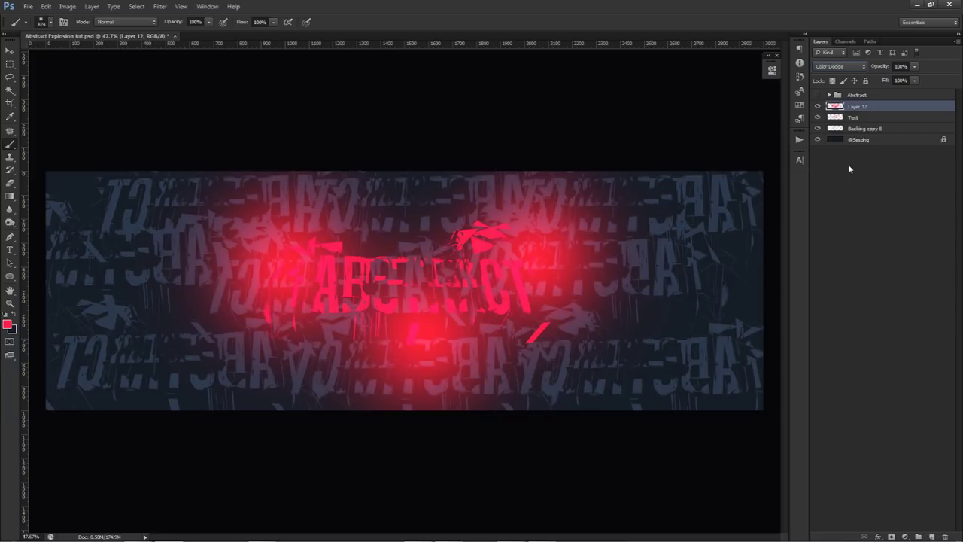
left_click(915, 66)
left_click_drag(898, 80, 892, 77)
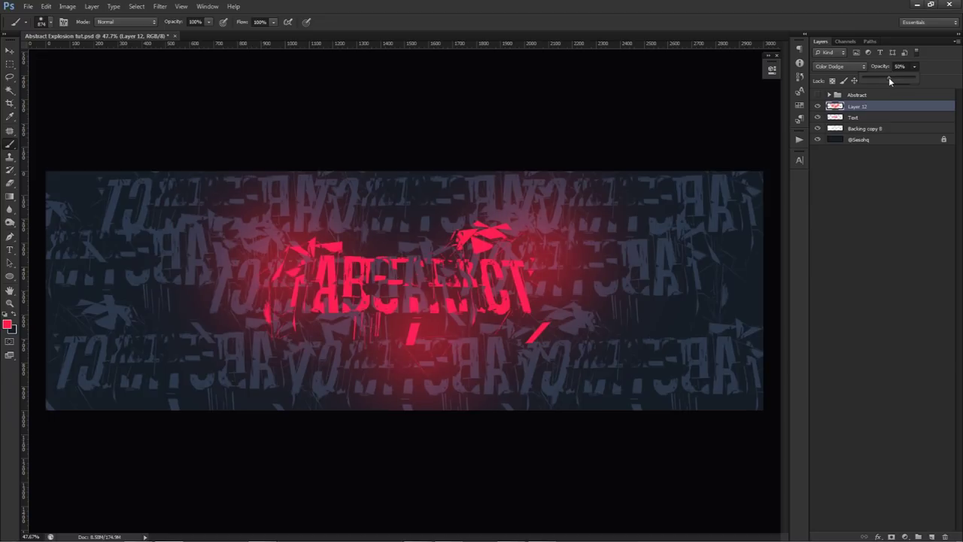
Shift the hue of the glow layer from red to blue using Hue/Saturation.
left_click(877, 111)
key("ctrl+u")
left_click_drag(700, 290, 660, 295)
left_click(820, 242)
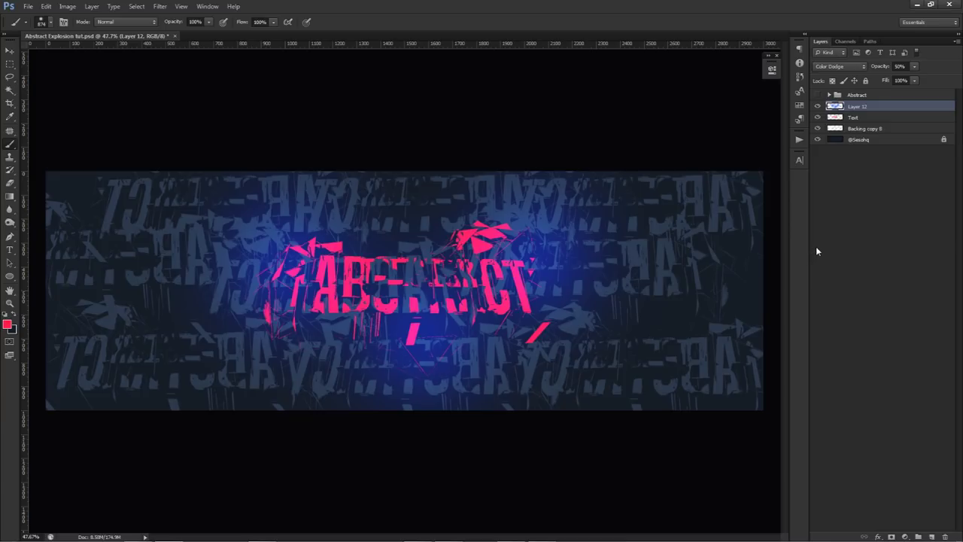
Add a Brightness/Contrast adjustment layer above the glow layer with brightness 10 and contrast 60.
left_click(906, 537)
left_click(890, 353)
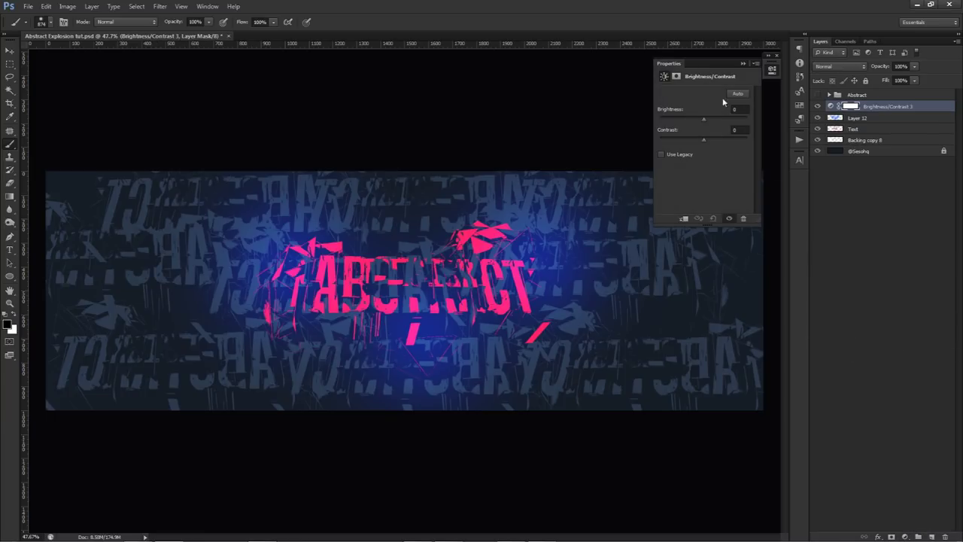
type("10")
key("Tab")
type("60")
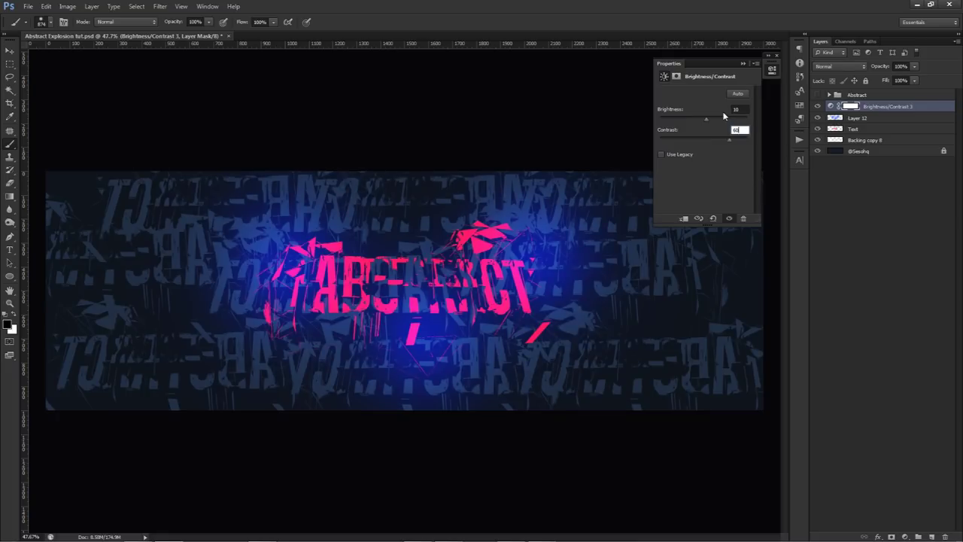
Add a Vibrance adjustment layer with vibrance 80 and saturation 10.
left_click(905, 536)
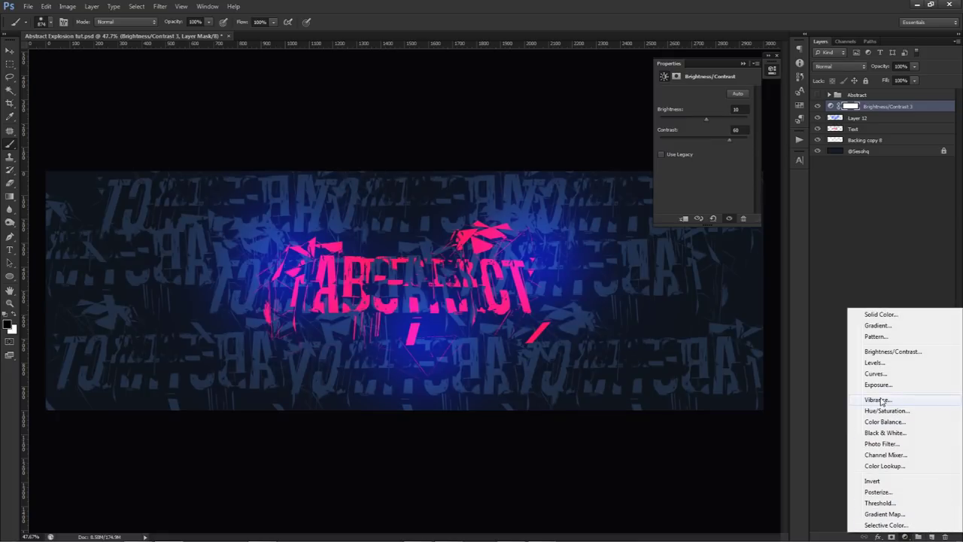
left_click(882, 403)
left_click(705, 94)
type("80")
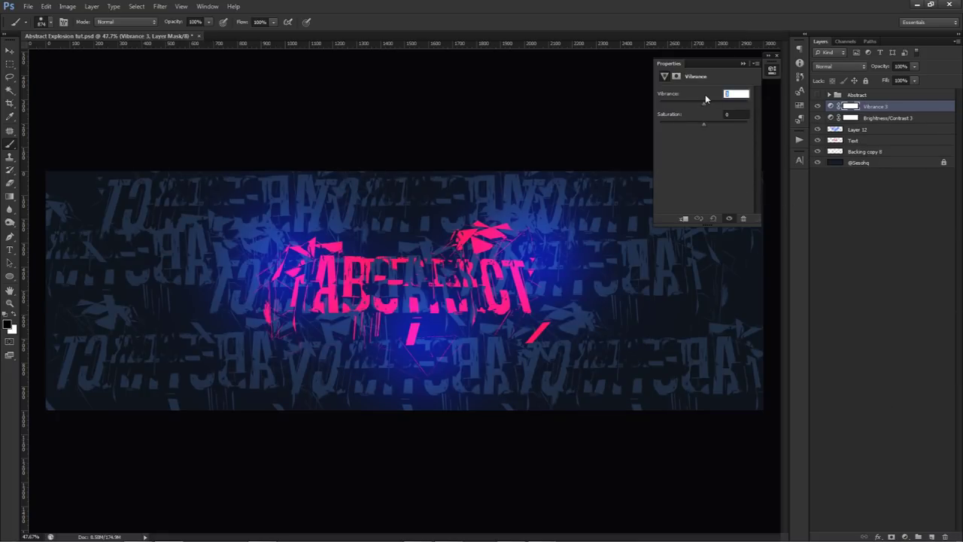
key("Tab")
type("10")
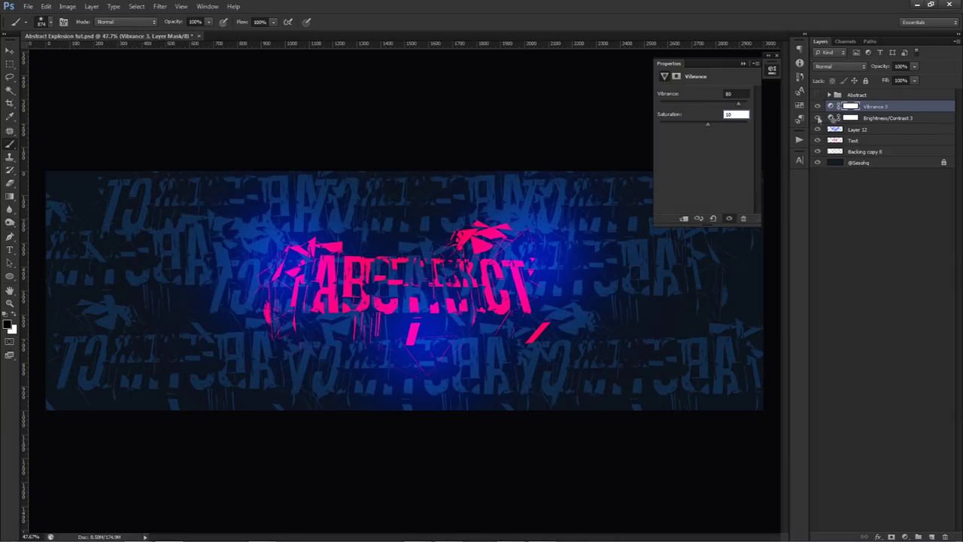
left_click(868, 110)
left_click(887, 244)
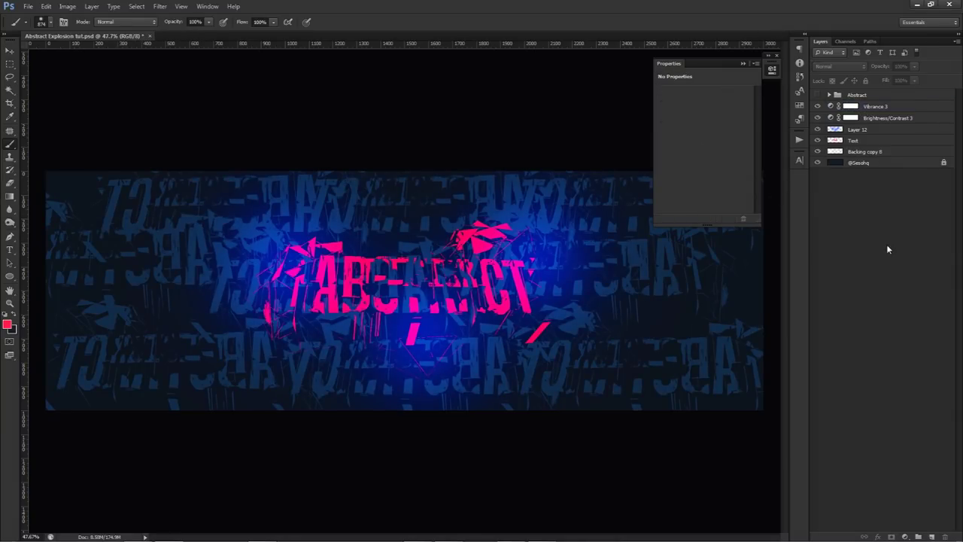
left_click(869, 107)
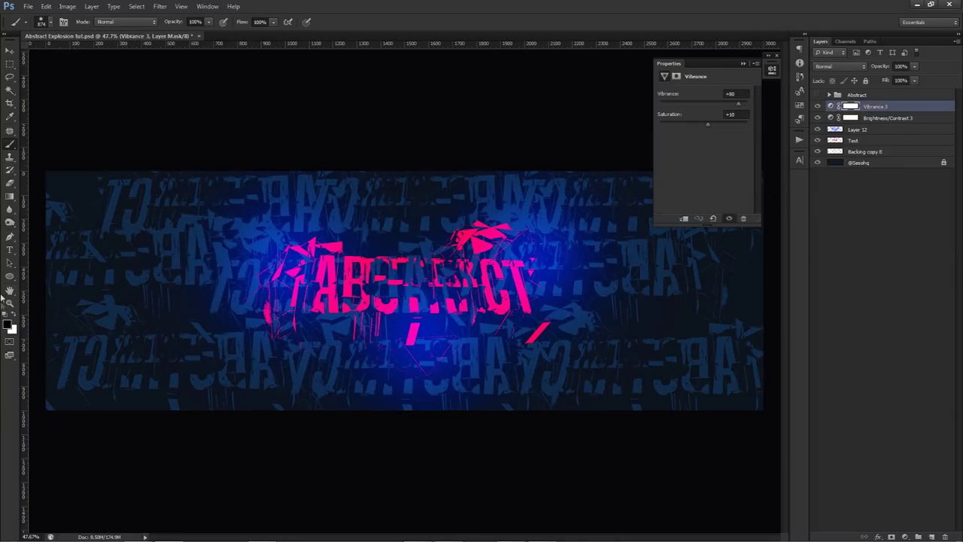
left_click(849, 200)
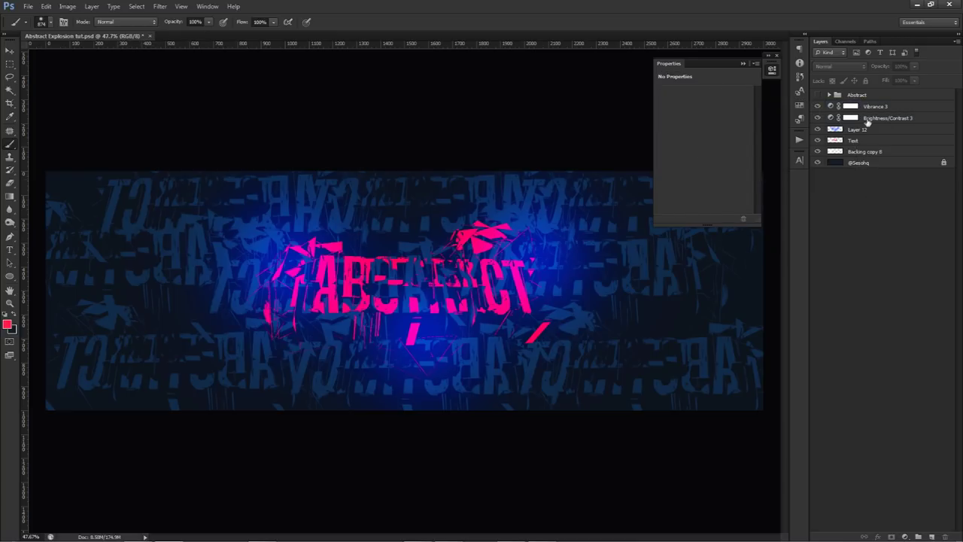
left_click(14, 331)
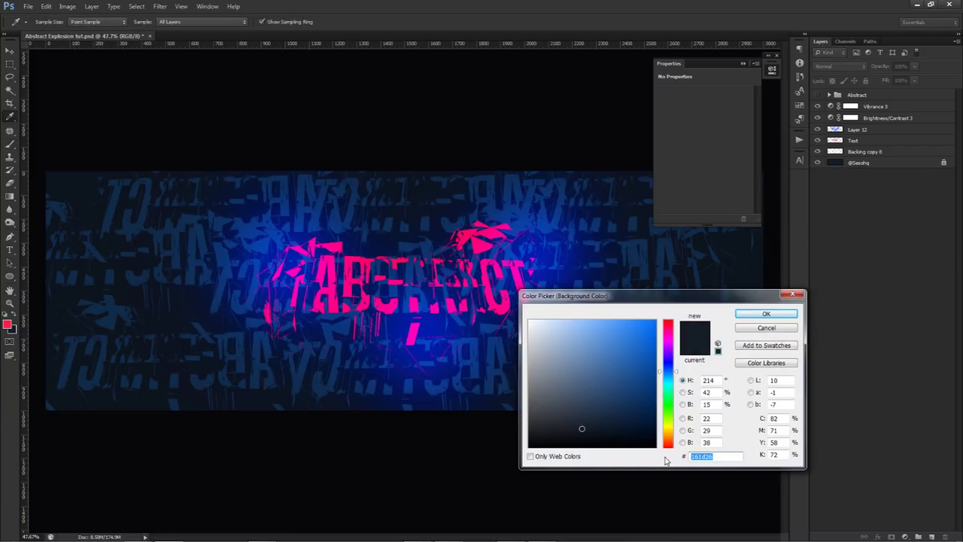
left_click(766, 328)
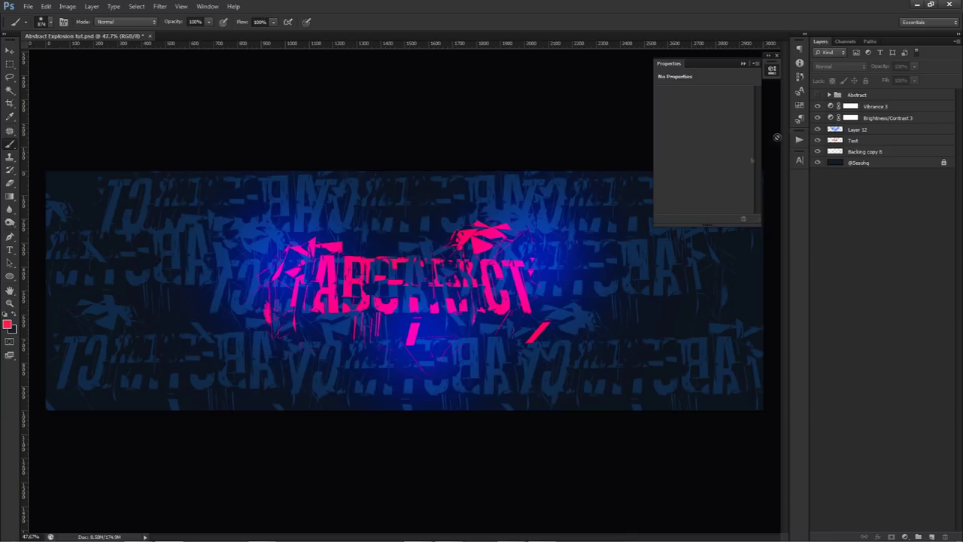
left_click(878, 109)
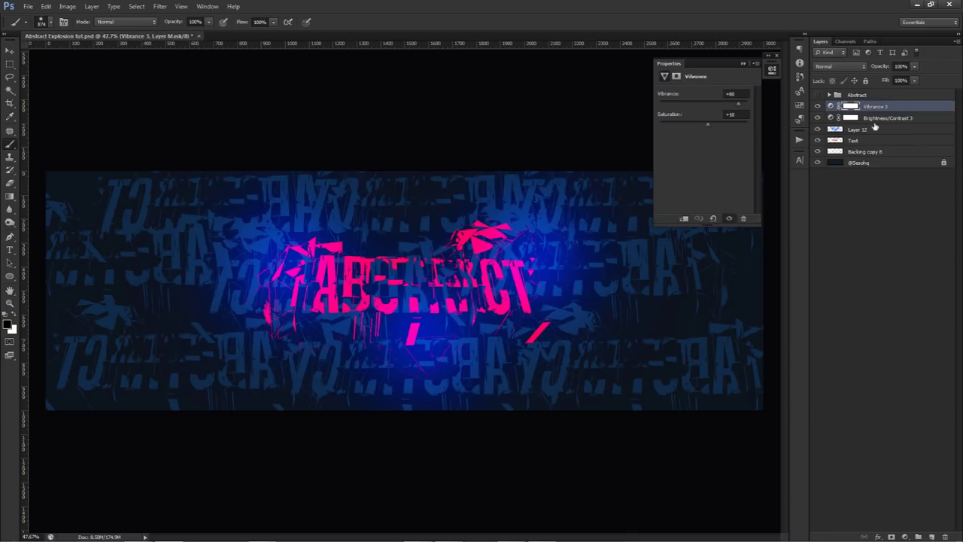
left_click(876, 118)
left_click(875, 190)
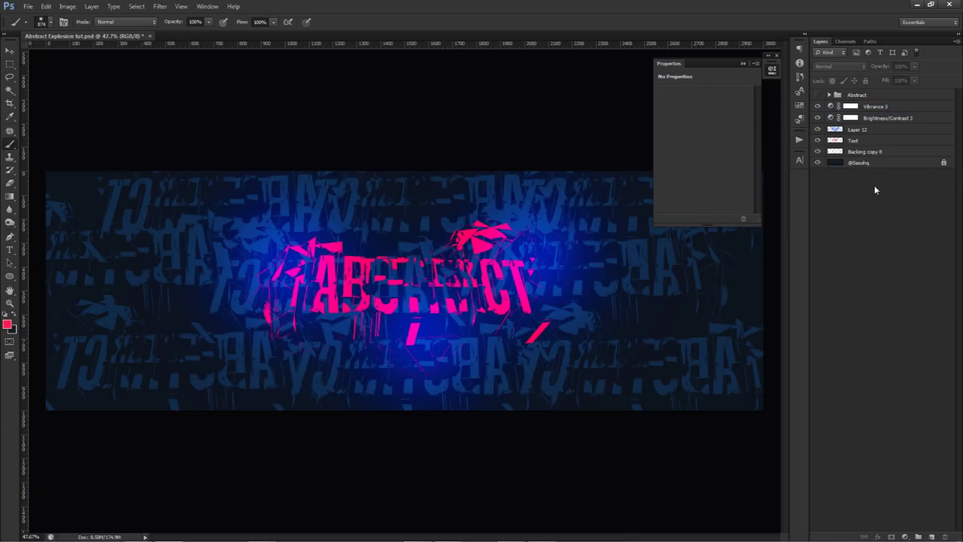
Duplicate all layers from Vibrance 3 down to the locked background, and merge the copies into one layer.
left_click(878, 109)
left_click(872, 163, "shift")
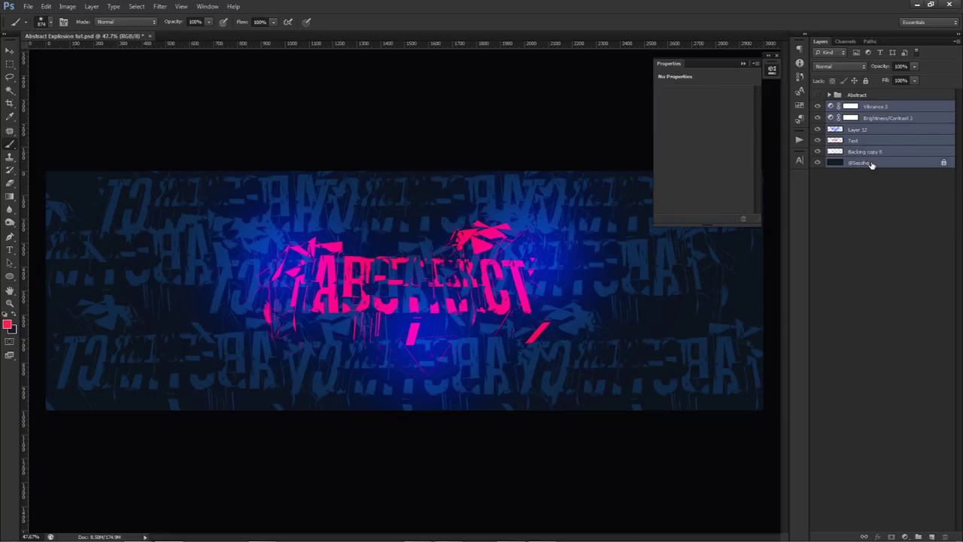
key("ctrl+j")
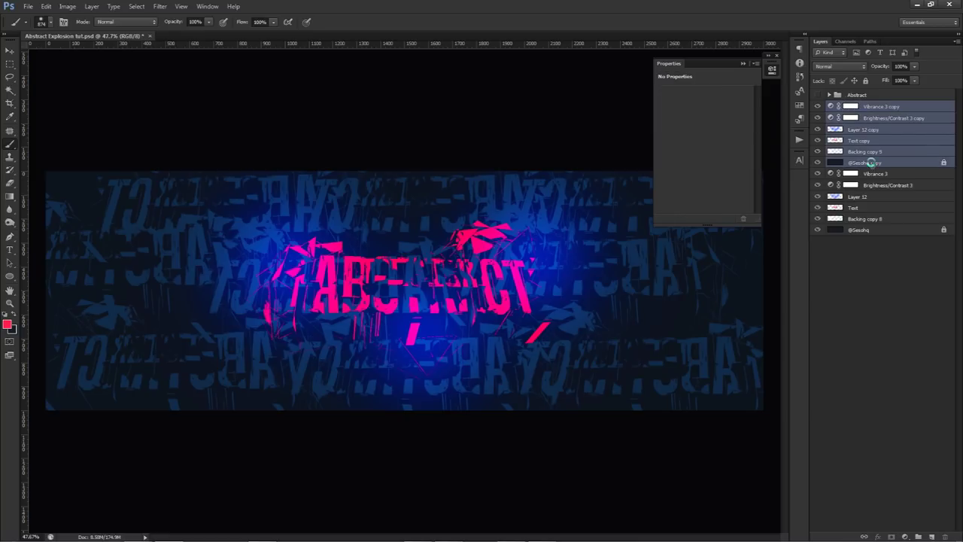
key("ctrl+e")
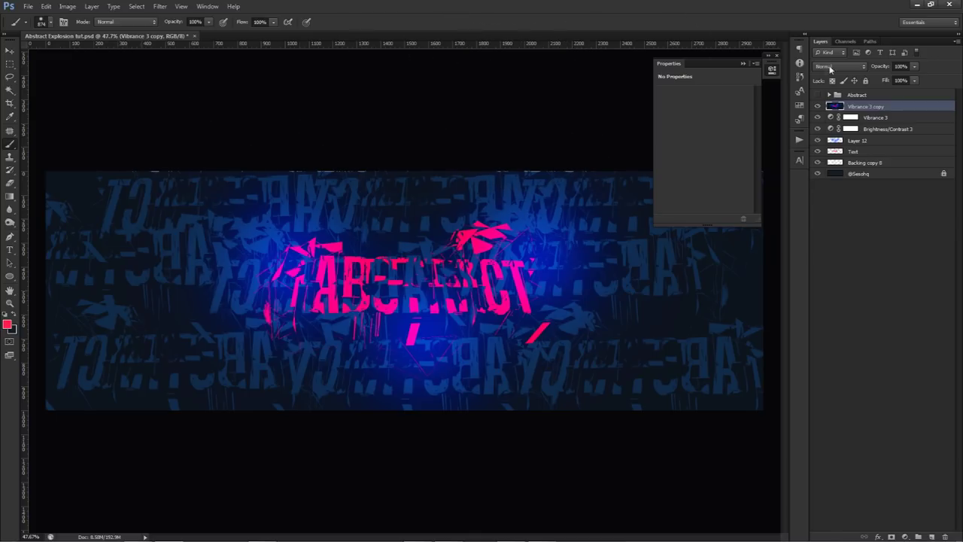
Set the merged copy's blend mode to Multiply and its opacity to 50%.
left_click(831, 69)
left_click(834, 106)
left_click(915, 66)
left_click_drag(913, 79, 886, 79)
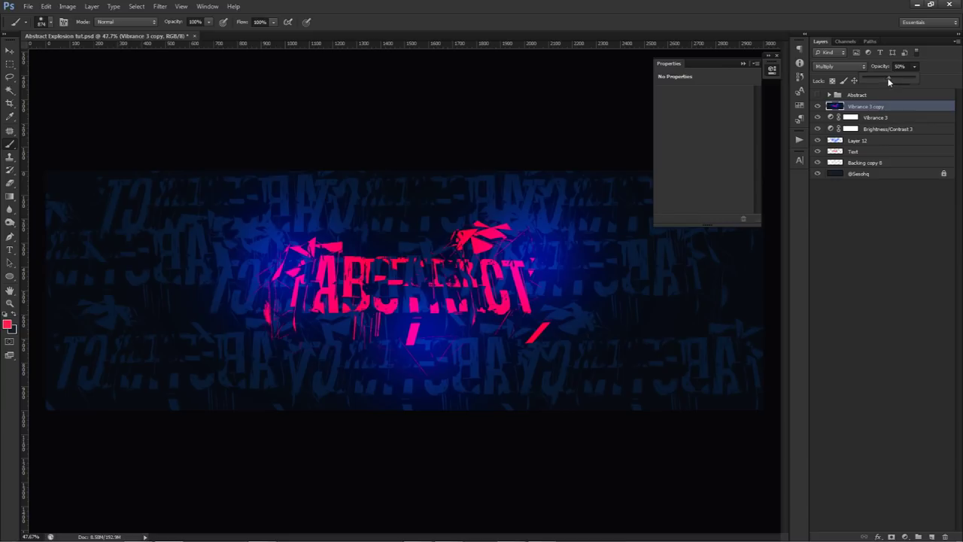
Apply the Halftone Pattern filter to the Vibrance 3 copy layer with size 2, contrast 25 and the Dot pattern type.
left_click(160, 6)
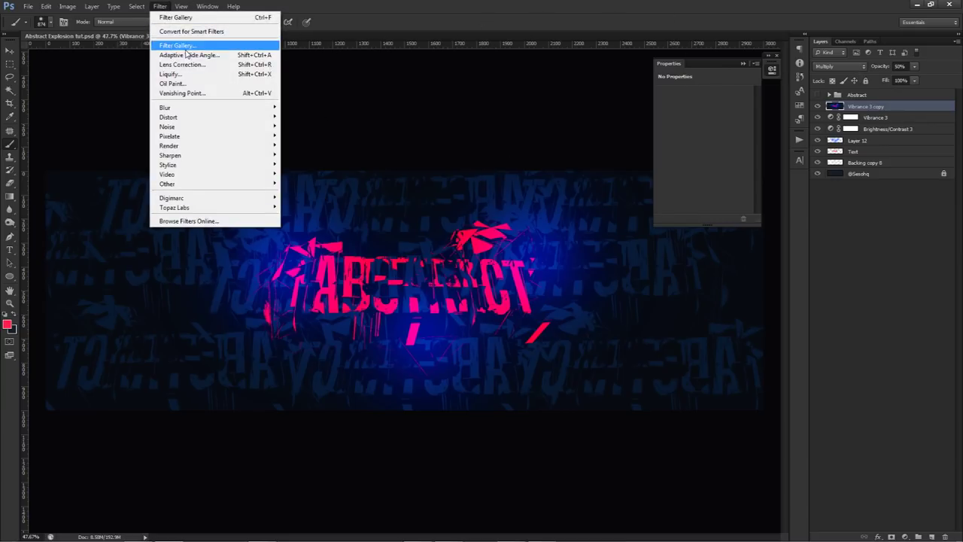
left_click(186, 47)
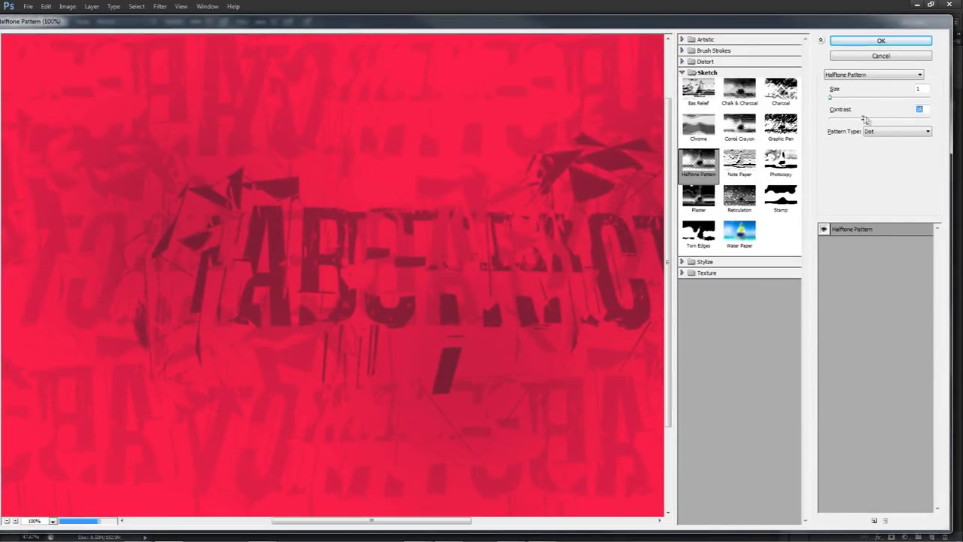
left_click_drag(865, 119, 880, 119)
left_click_drag(533, 213, 469, 217)
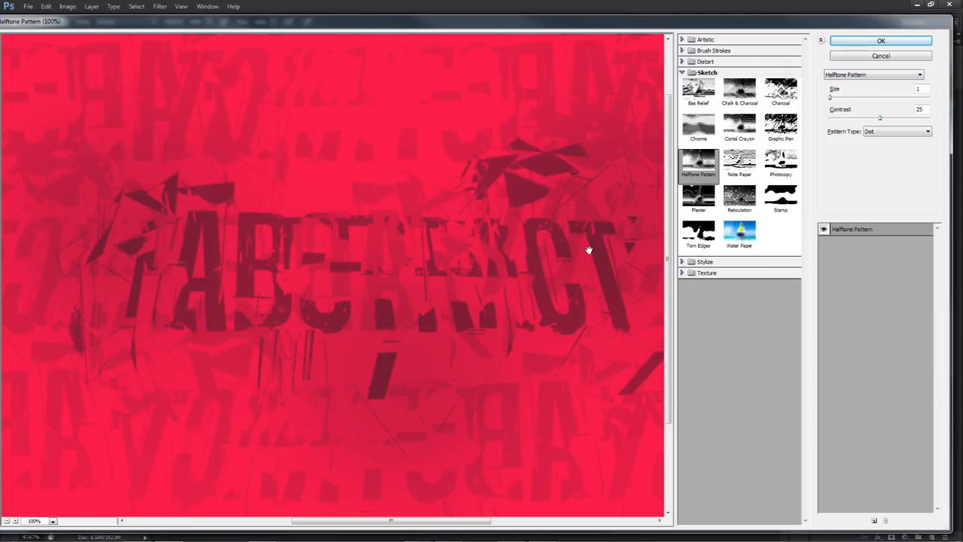
left_click(876, 133)
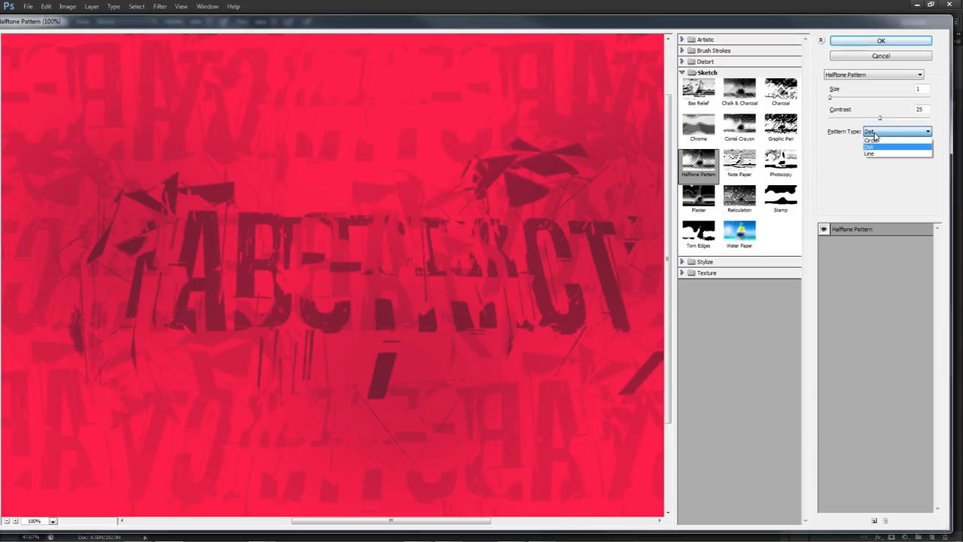
left_click(871, 140)
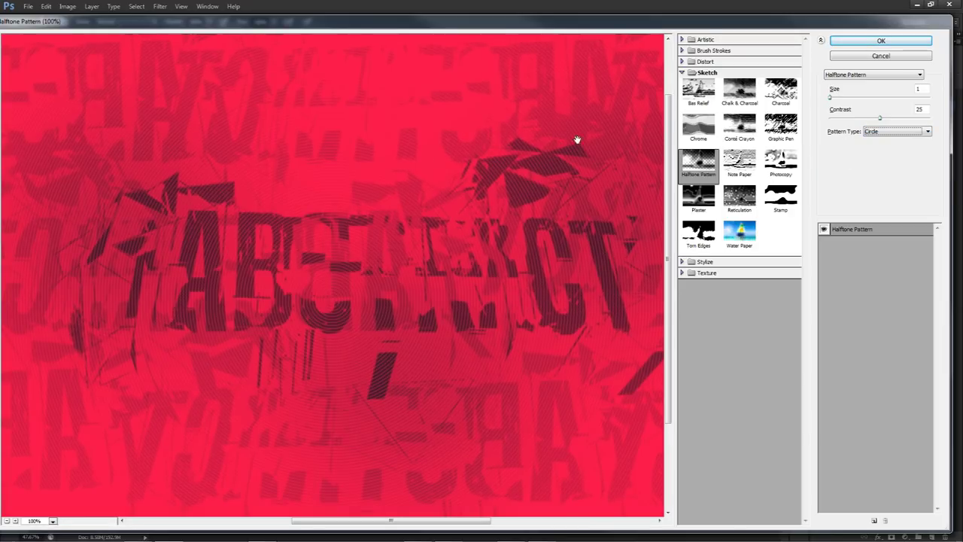
left_click(875, 133)
left_click(880, 152)
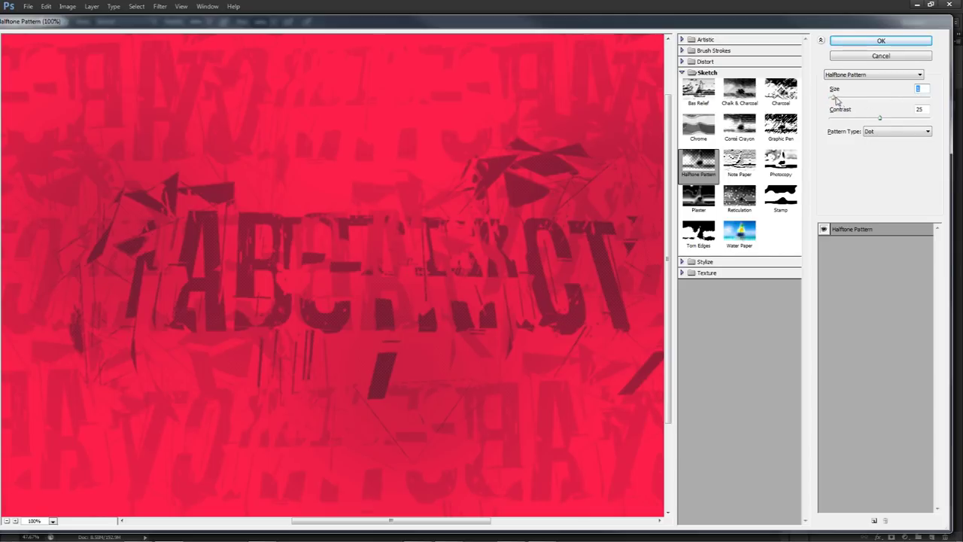
left_click_drag(837, 100, 840, 101)
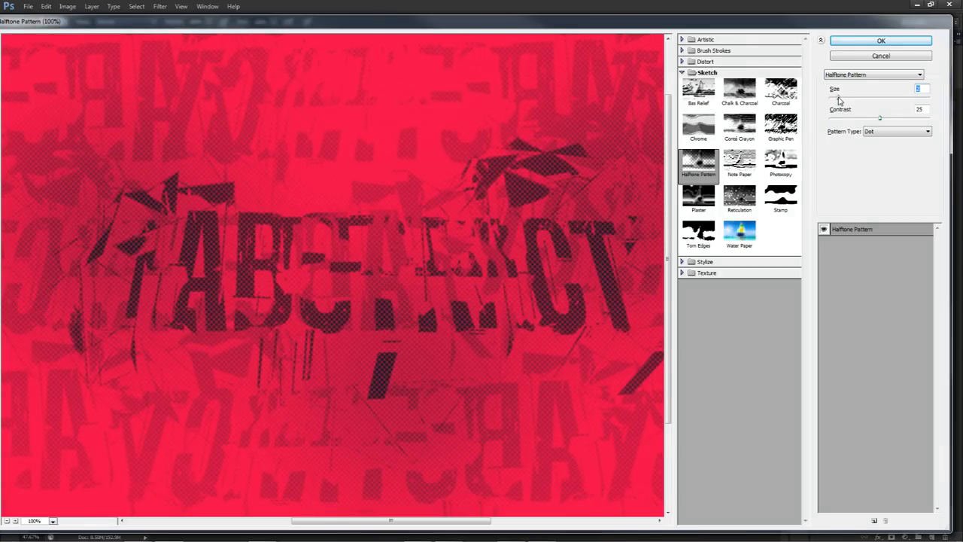
left_click(875, 42)
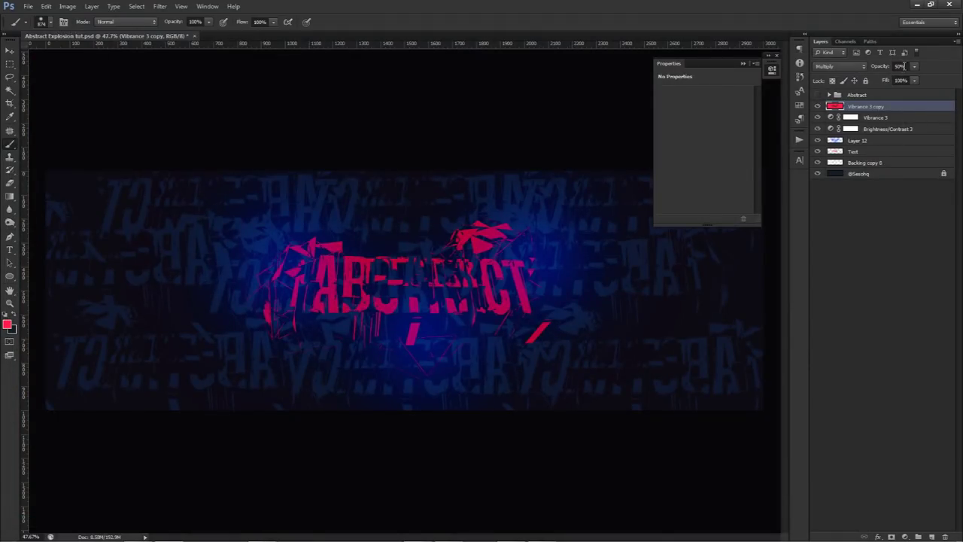
Nudge the Text layer slightly down and to the right to offset it from the halftone overlay, and inspect the result.
left_click(854, 152)
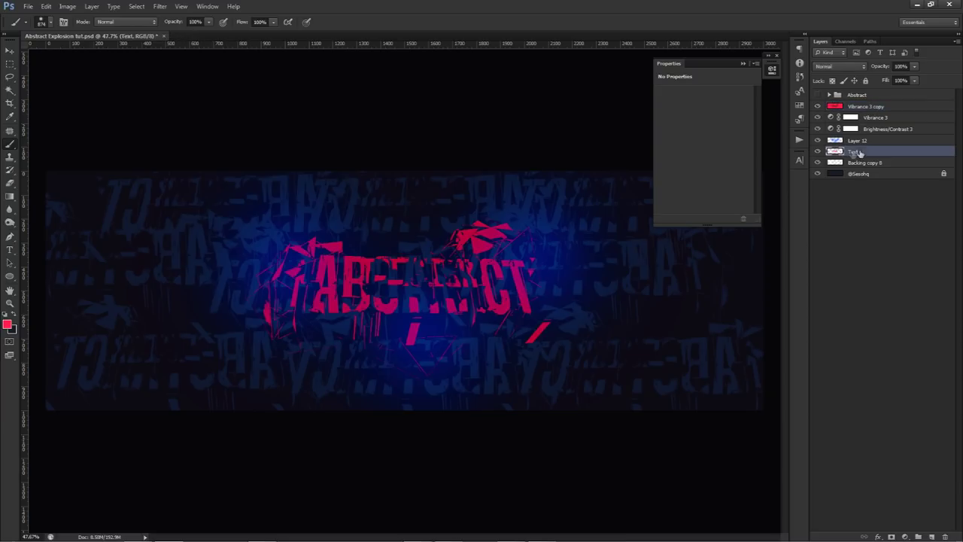
key("v")
left_click_drag(477, 290, 486, 296)
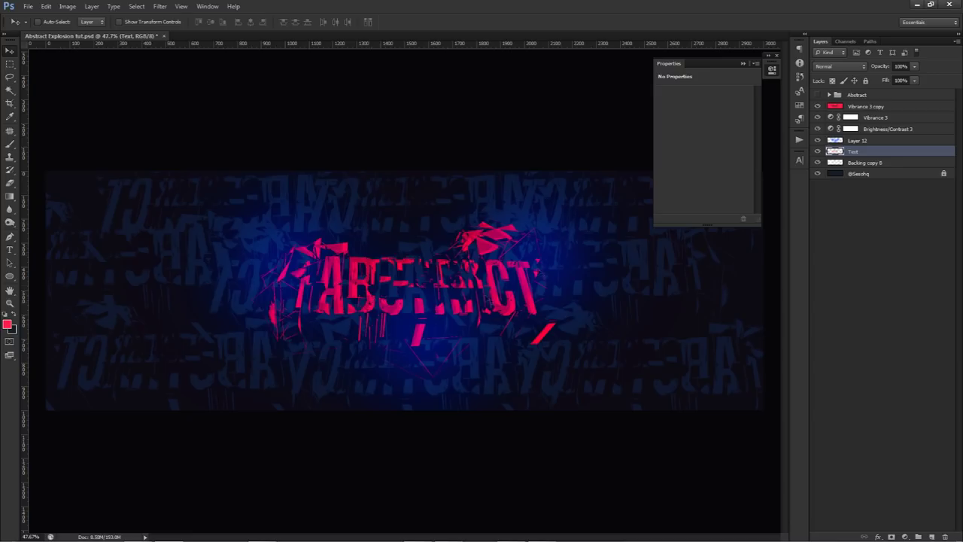
left_click(823, 110)
left_click(823, 109)
left_click(823, 110)
scroll(508, 317, "up", 5)
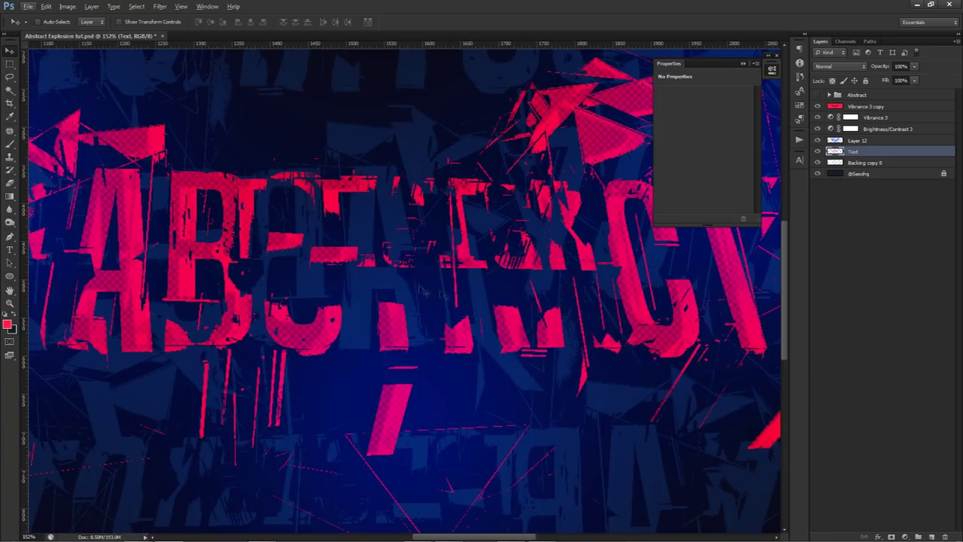
scroll(489, 265, "down", 7)
scroll(488, 267, "down", 4)
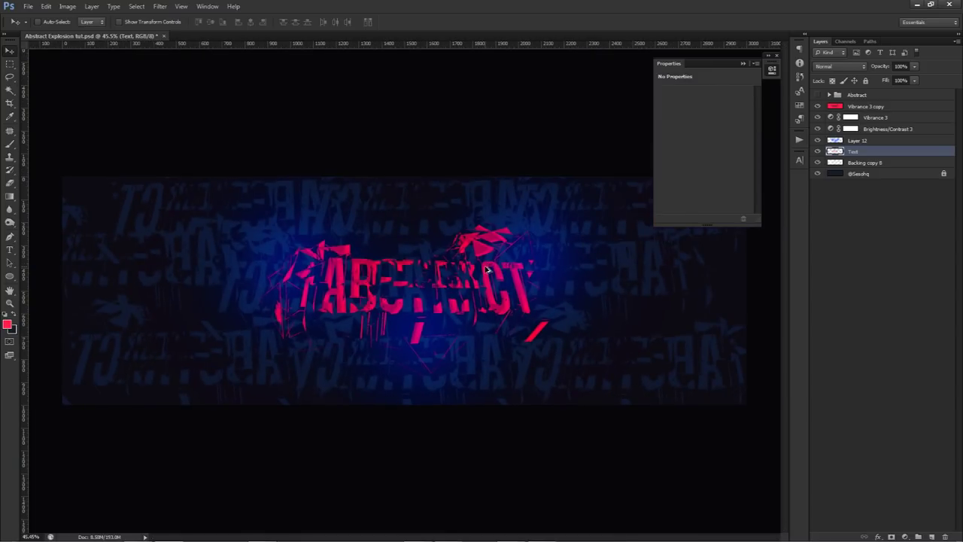
Duplicate all layers from Vibrance 3 copy down to the locked background and merge the copies into one layer.
left_click(772, 68)
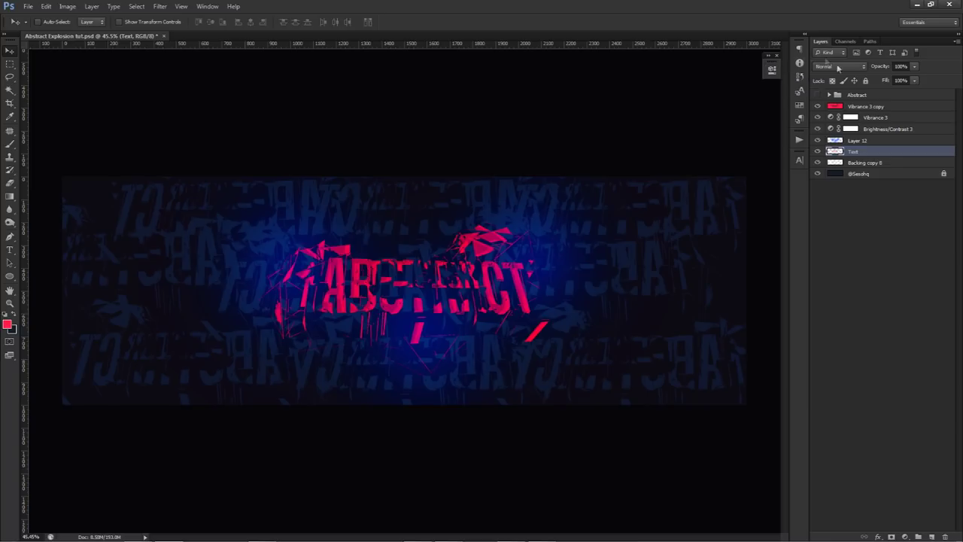
left_click(879, 107)
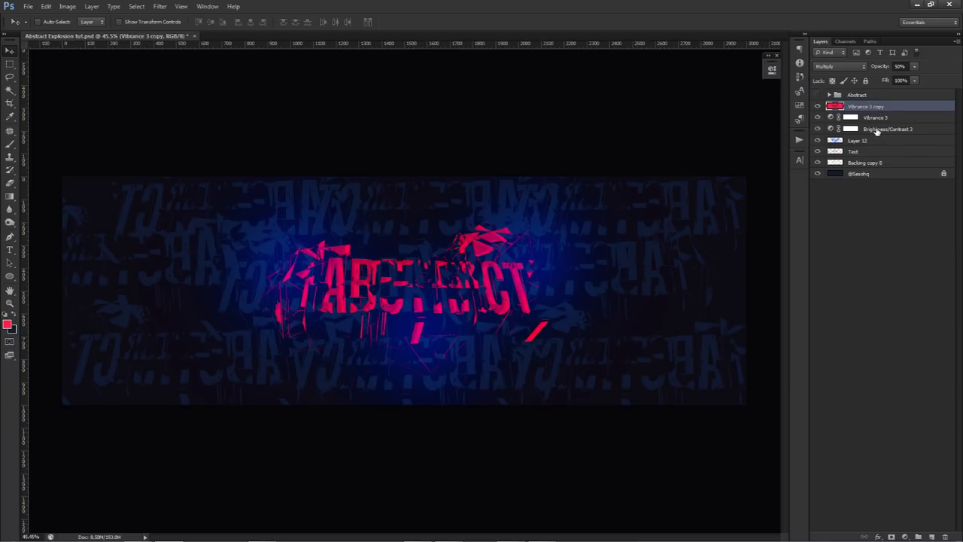
left_click(870, 173, "shift")
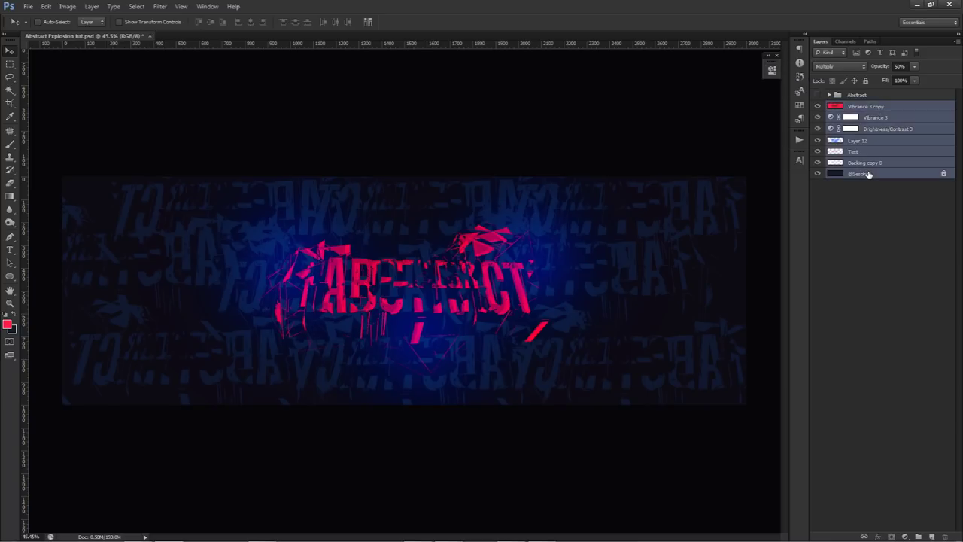
key("ctrl+j")
key("ctrl+e")
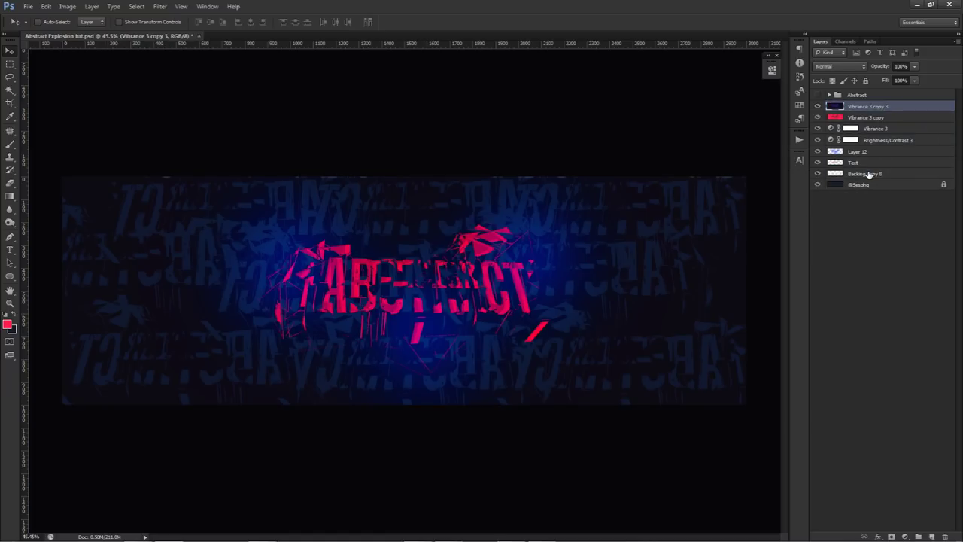
Apply the Crosshatch filter to the new merged copy with stroke length 30, sharpness 7 and strength 1.
left_click(159, 6)
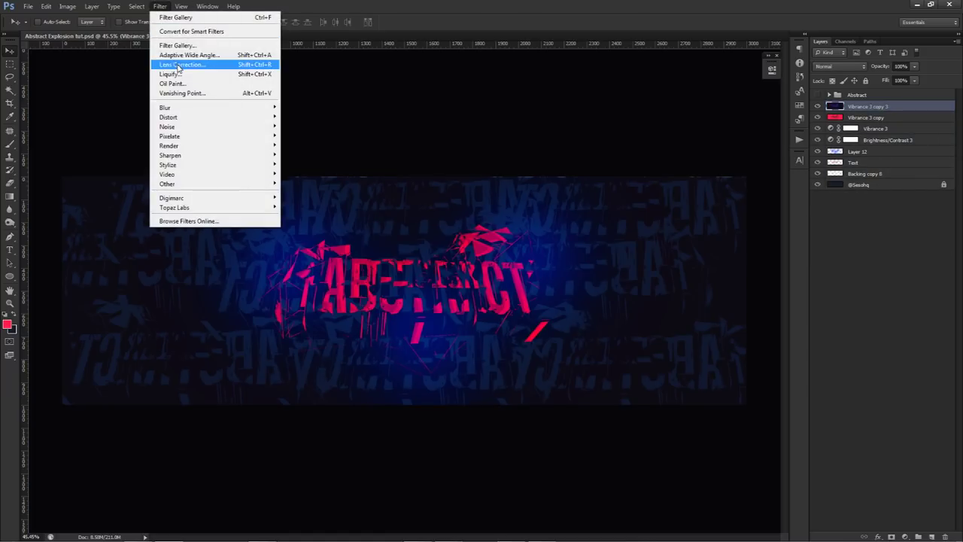
left_click(178, 46)
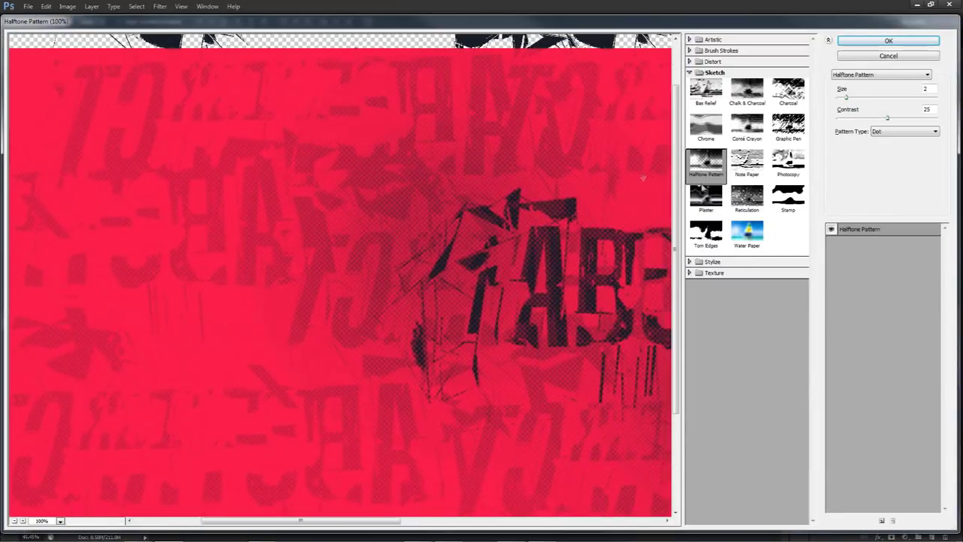
left_click_drag(651, 183, 527, 162)
left_click(712, 51)
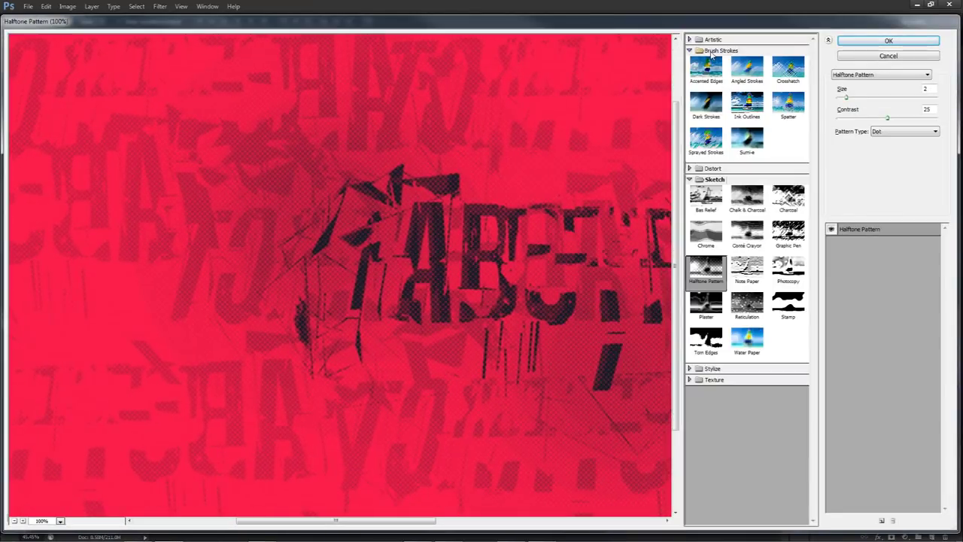
left_click(786, 72)
left_click_drag(645, 133, 475, 188)
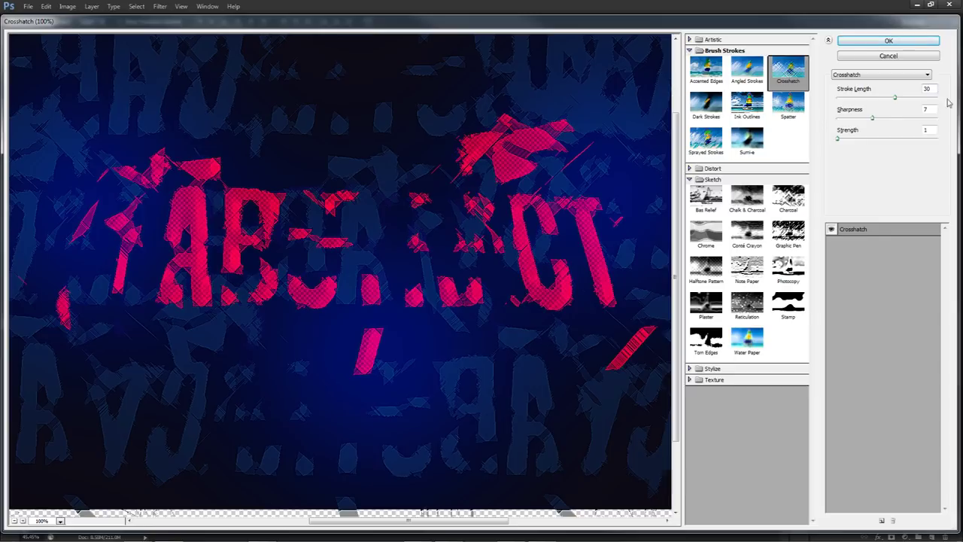
left_click(888, 41)
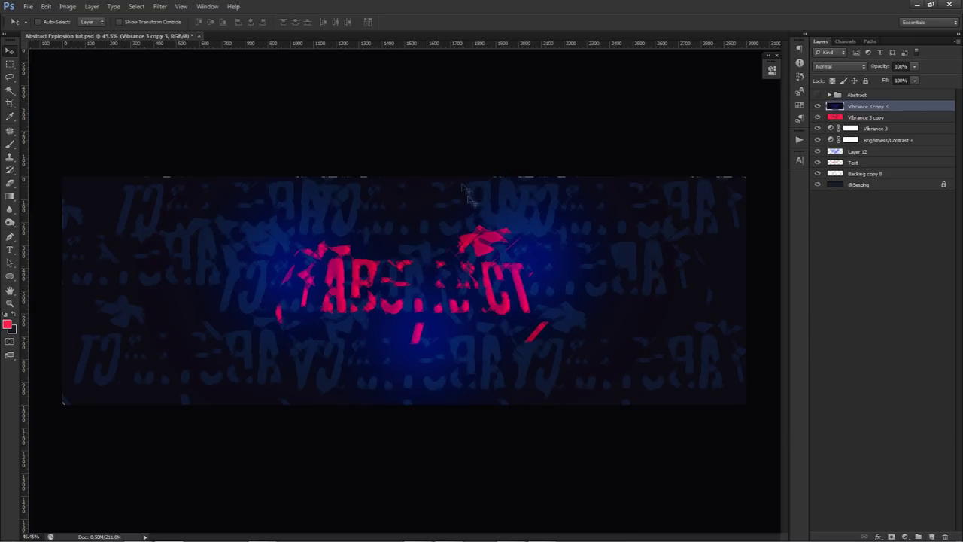
Move the crosshatched copy to the lower-right part of the canvas and set its blend mode to Exclusion.
left_click_drag(420, 275, 623, 358)
left_click_drag(649, 300, 662, 344)
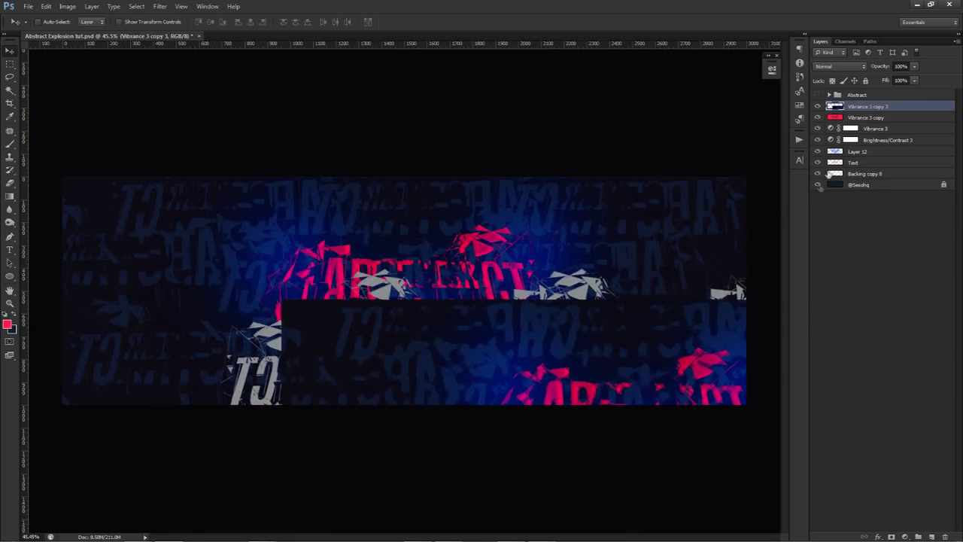
left_click(828, 67)
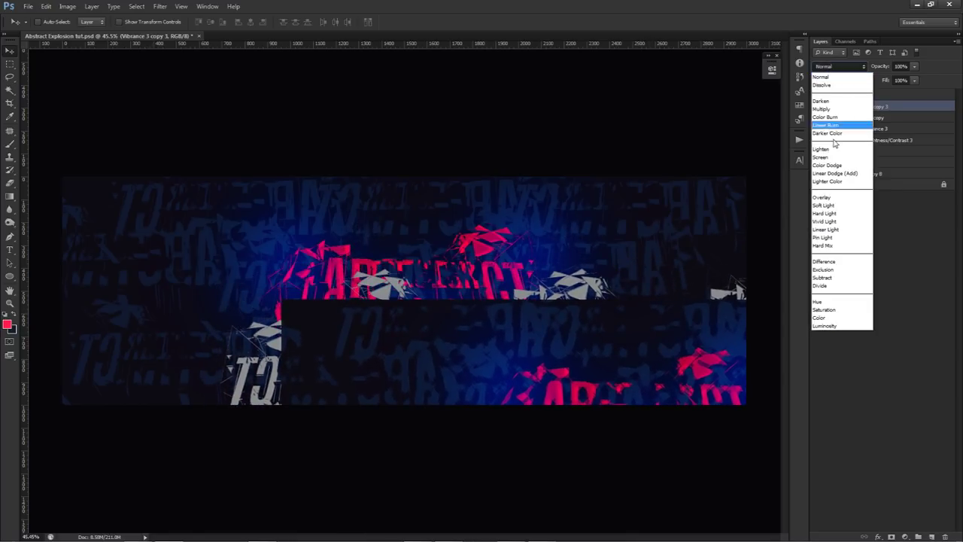
left_click(833, 277)
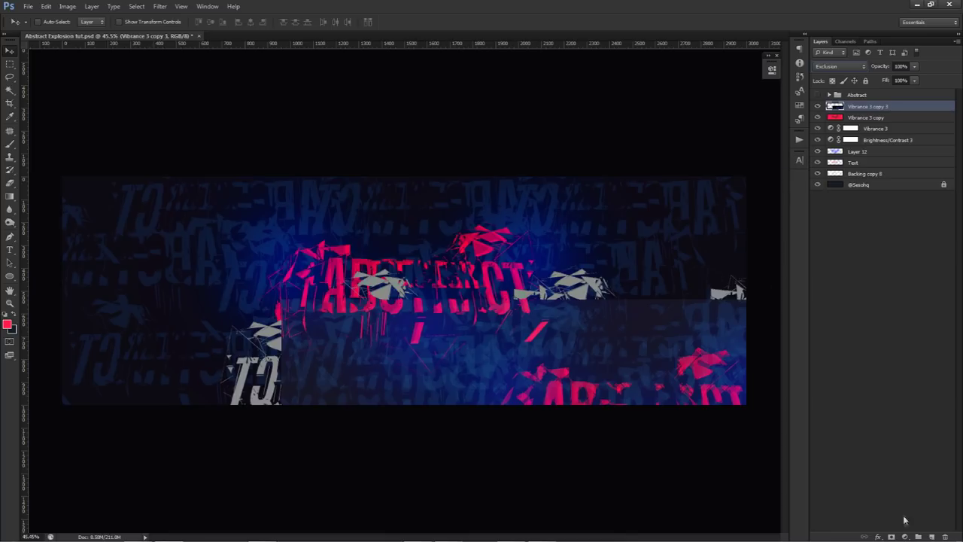
Add a layer mask to the moved copy and paint it black to fade out its upper and left edges.
left_click(892, 537)
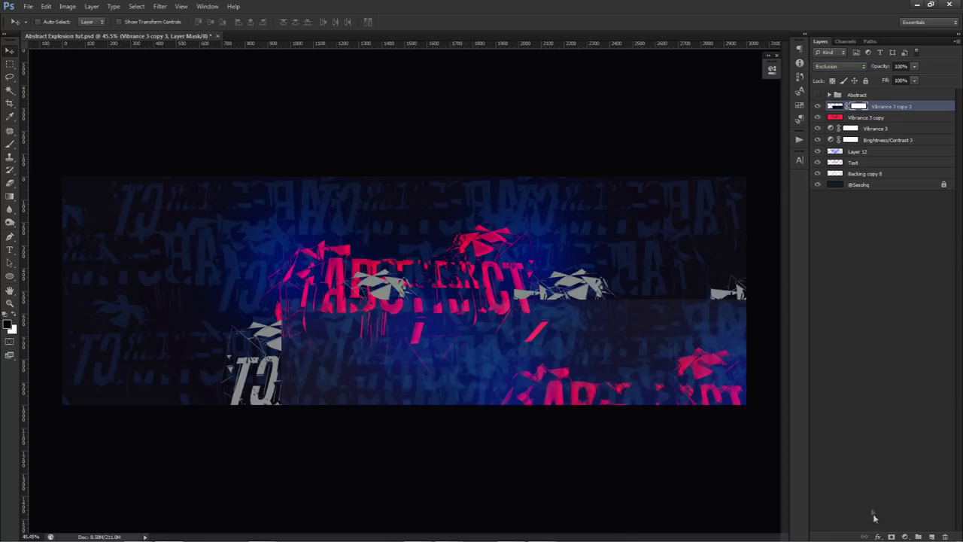
key("b")
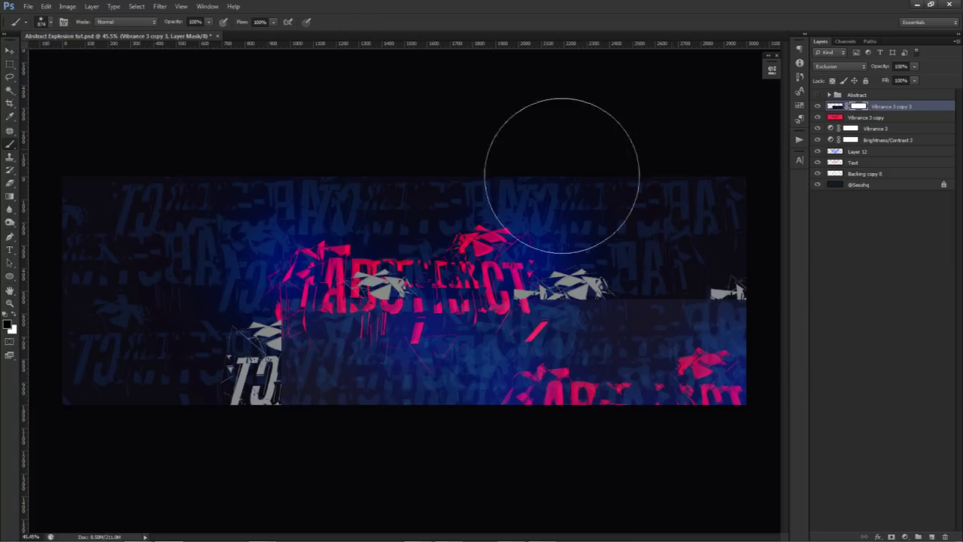
right_click(296, 326, "alt")
mouse_move(297, 326)
left_mouse_down()
mouse_move(447, 315)
mouse_move(411, 286)
mouse_move(527, 274)
mouse_move(496, 270)
mouse_move(674, 278)
mouse_move(756, 258)
mouse_move(741, 258)
mouse_move(750, 284)
left_mouse_up()
Duplicate the masked copy horizontally to the left along the canvas's lower edge and erase its stray hard-edged parts.
key("v")
left_click_drag(755, 350, 527, 351)
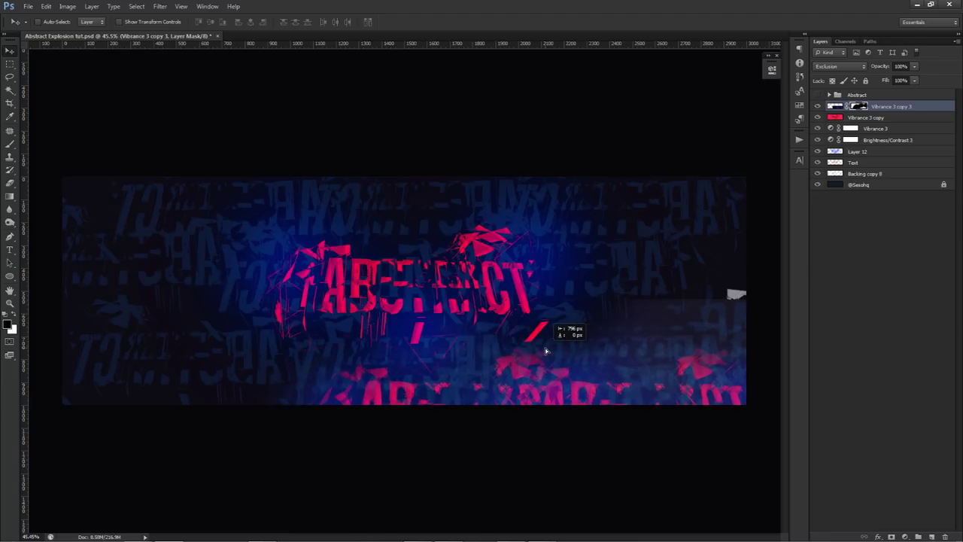
key("e")
mouse_move(702, 283)
left_mouse_down()
mouse_move(731, 395)
mouse_move(667, 319)
left_mouse_up()
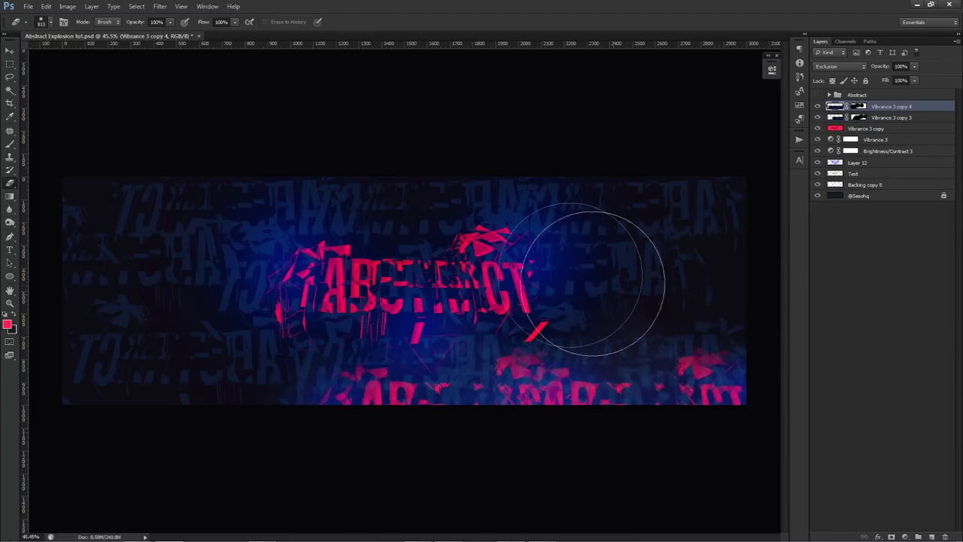
Place two more copies of the faded text strip leftward until the row fills the canvas's lower edge.
key("v")
mouse_move(726, 307)
left_mouse_down()
mouse_move(537, 301)
mouse_move(485, 309)
mouse_move(523, 312)
mouse_move(479, 342)
mouse_move(422, 351)
left_mouse_up()
key("e")
key("v")
key("ctrl+j")
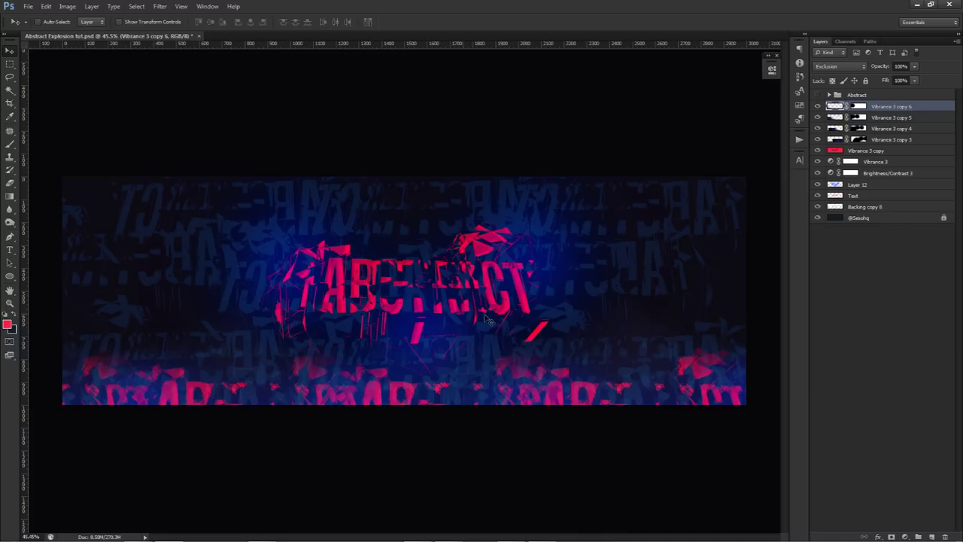
Merge the four strip layers, Vibrance 3 copy 3 to copy 6, and set the merged layer's blend mode to Exclusion.
left_click(882, 142, "shift")
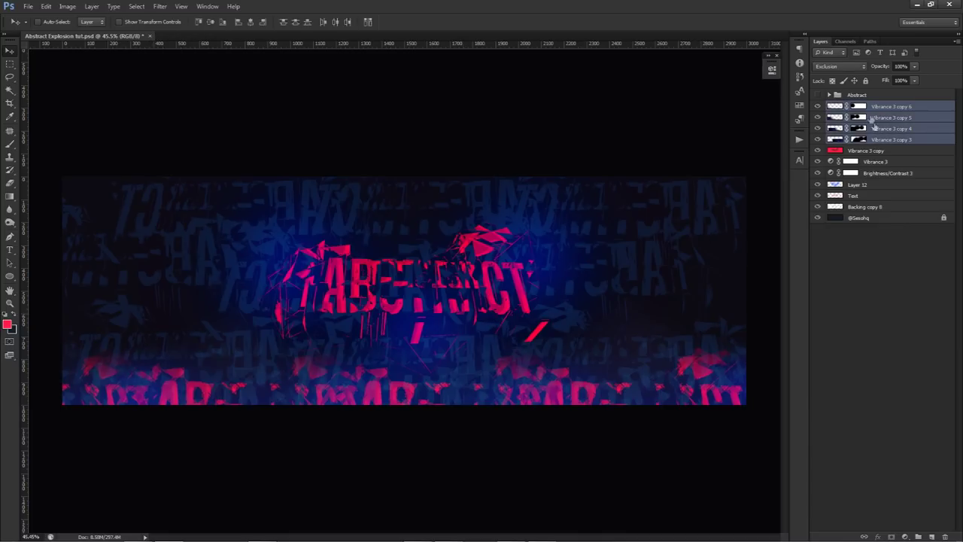
key("ctrl+e")
left_click(839, 66)
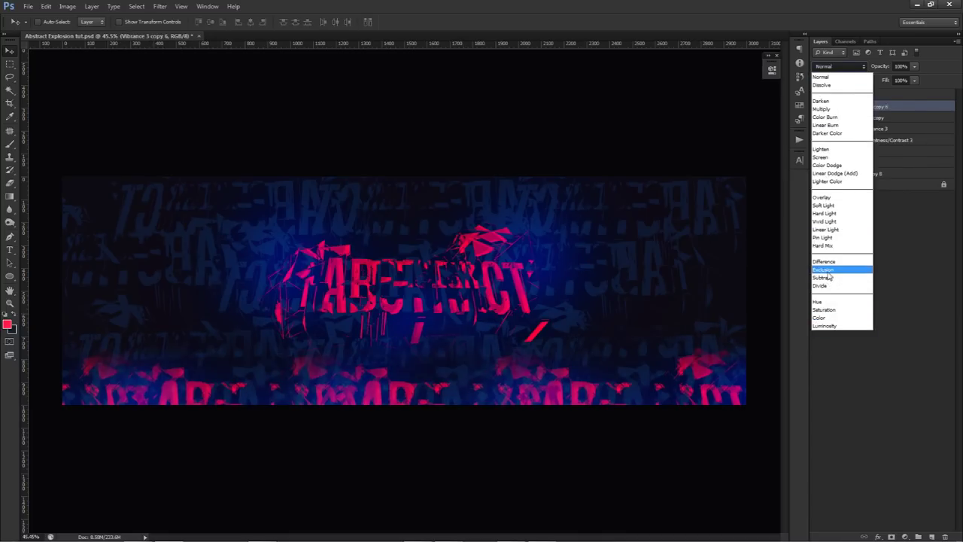
left_click(823, 270)
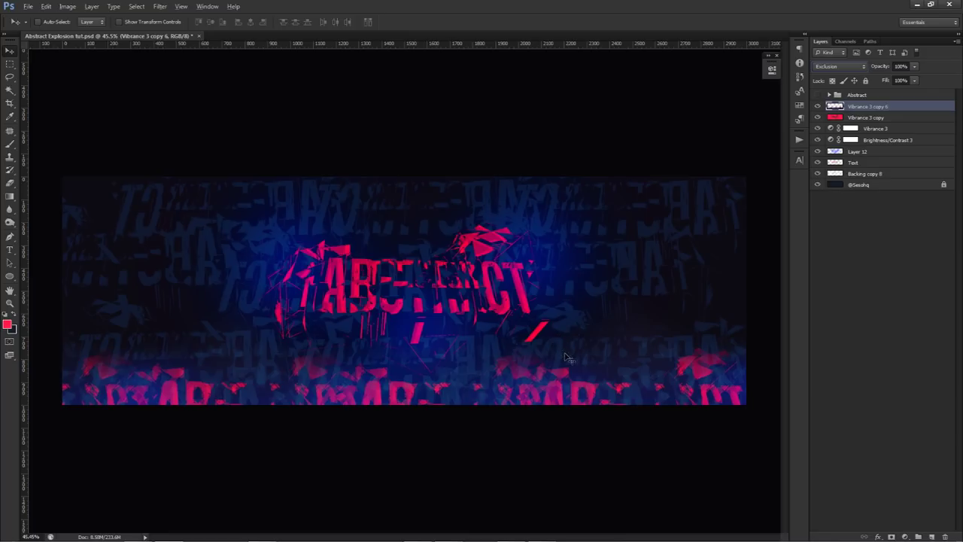
Duplicate the merged text strip, flip the duplicate vertically and position it along the canvas's upper edge.
left_click_drag(569, 368, 552, 208)
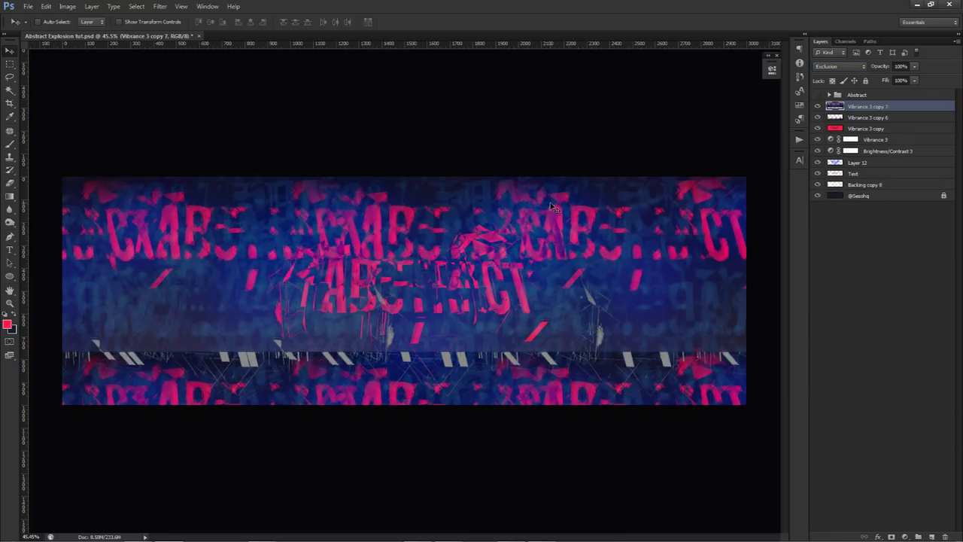
key("ctrl+t")
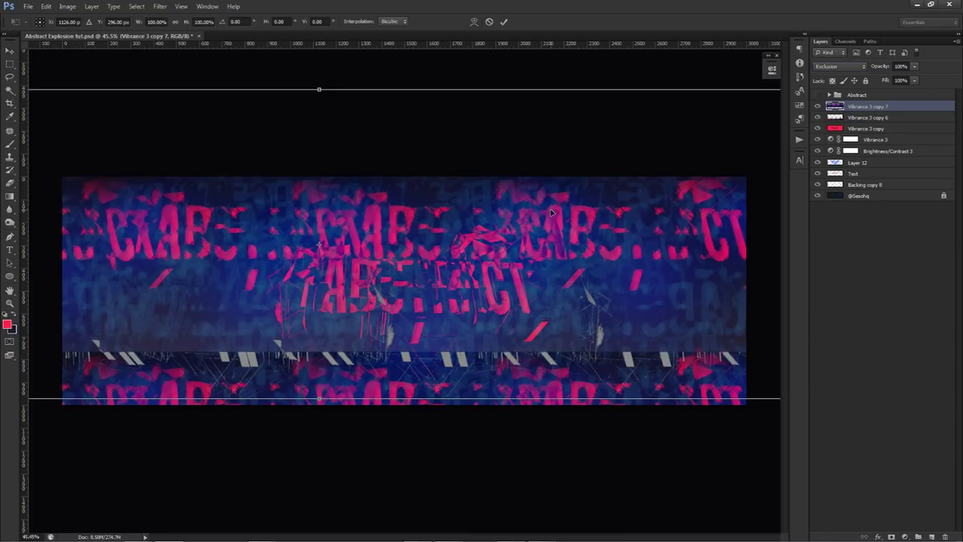
right_click(552, 213)
left_click(596, 372)
key("Return")
left_click_drag(622, 345, 623, 229)
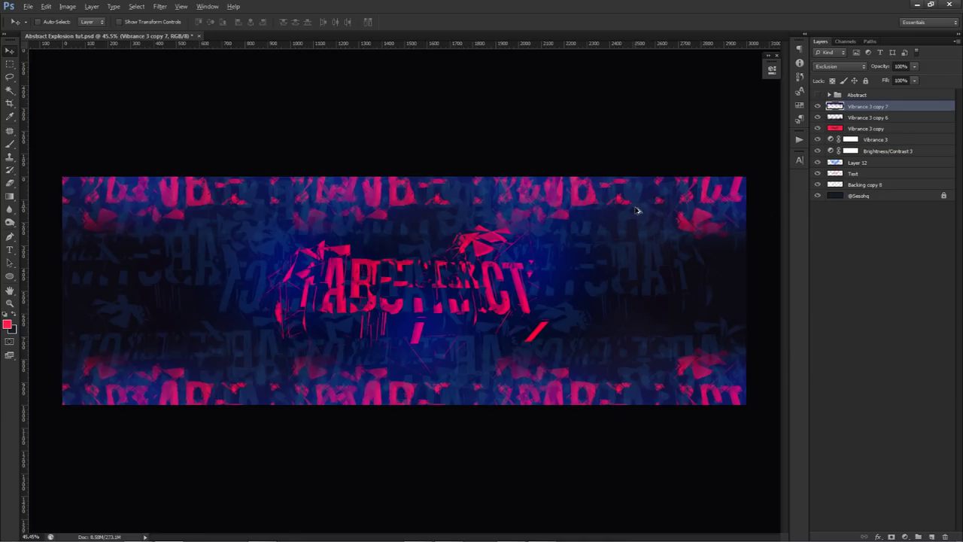
Place two more copies of the upper text strip in rows across the middle of the canvas.
left_click_drag(633, 207, 632, 357)
key("e")
mouse_move(710, 215)
left_mouse_down()
mouse_move(627, 176)
mouse_move(574, 186)
mouse_move(215, 172)
mouse_move(122, 198)
mouse_move(30, 191)
mouse_move(191, 183)
left_mouse_up()
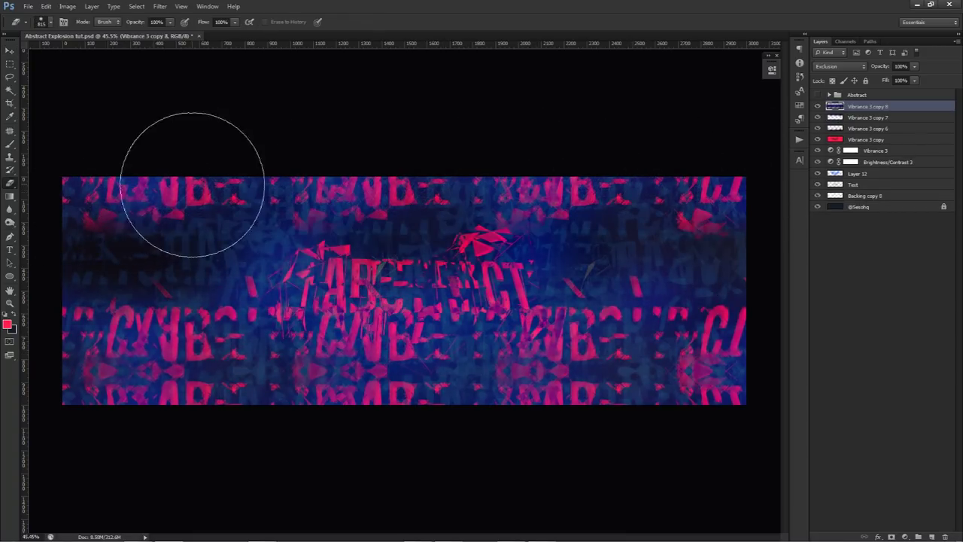
key("v")
left_click_drag(610, 240, 637, 194)
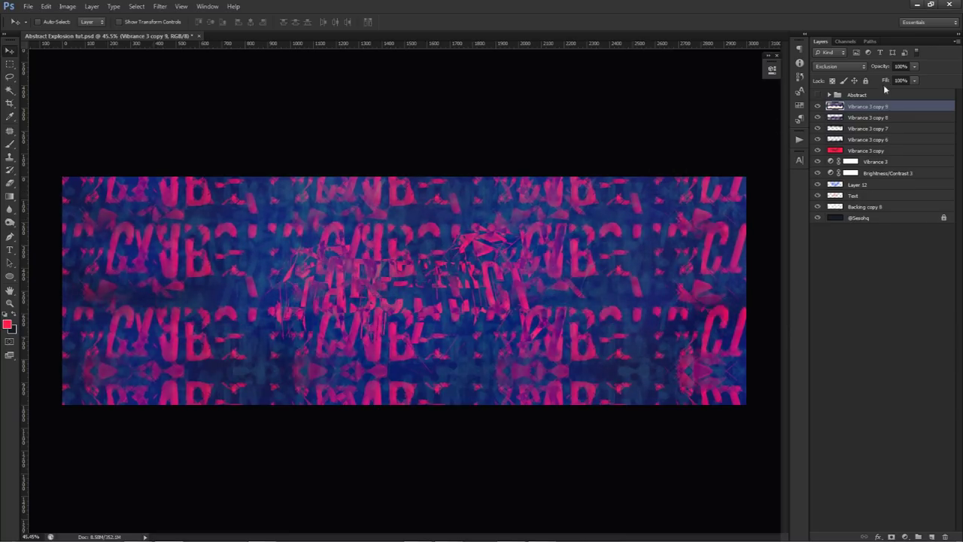
Merge the two middle strip layers, Vibrance 3 copy 8 and copy 9, and set the merged layer's blend mode to Exclusion.
left_click(875, 119, "shift")
left_click(819, 117)
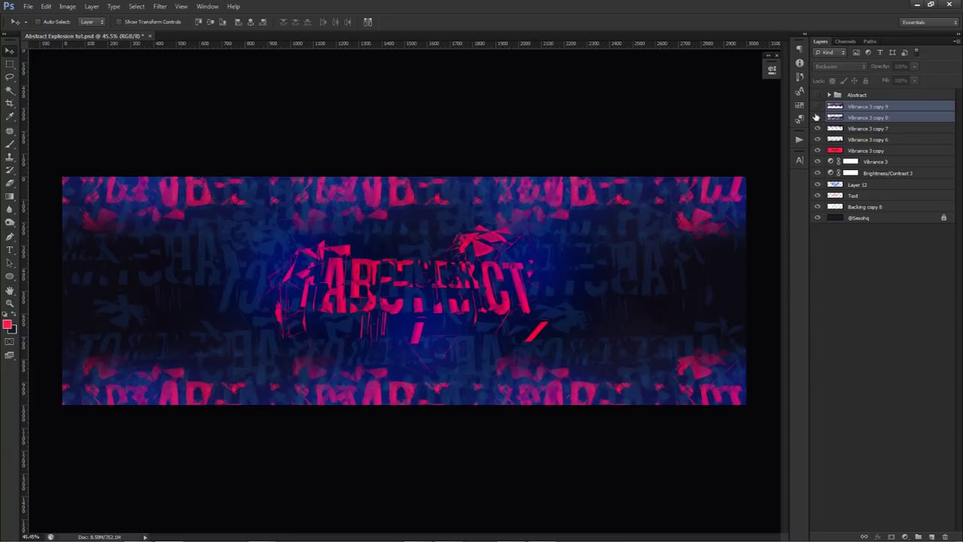
left_click_drag(818, 117, 818, 106)
key("ctrl+e")
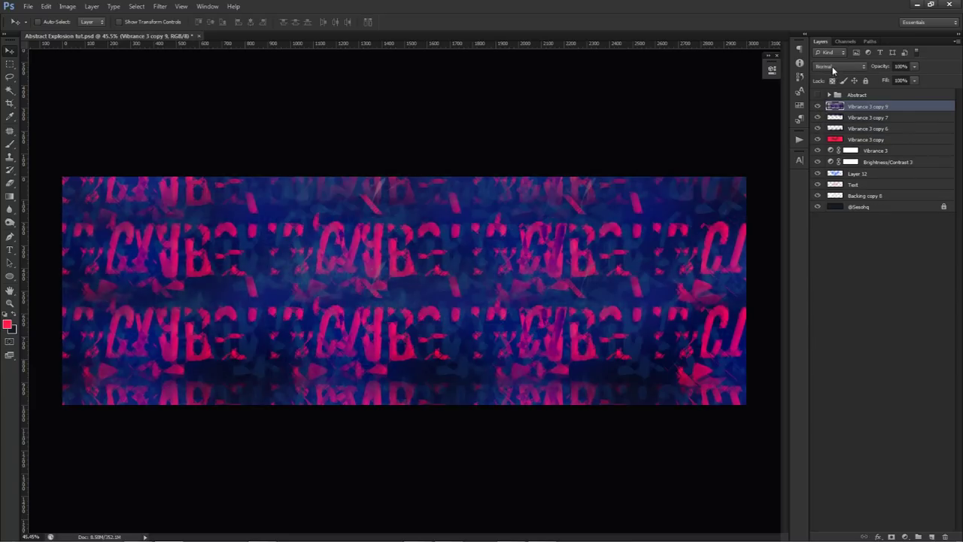
left_click(832, 66)
left_click(828, 270)
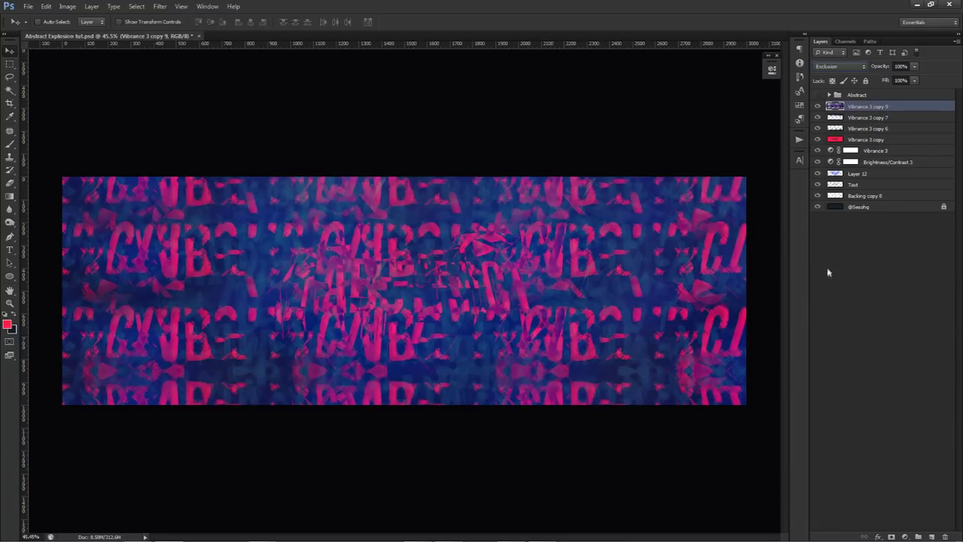
Mask the merged middle strips out around the central text and lower the layer's opacity to 40%.
left_click(892, 535)
key("b")
mouse_move(359, 281)
left_mouse_down()
mouse_move(389, 286)
mouse_move(357, 289)
mouse_move(489, 286)
mouse_move(331, 284)
mouse_move(429, 294)
mouse_move(340, 282)
left_mouse_up()
left_click_drag(891, 83, 888, 81)
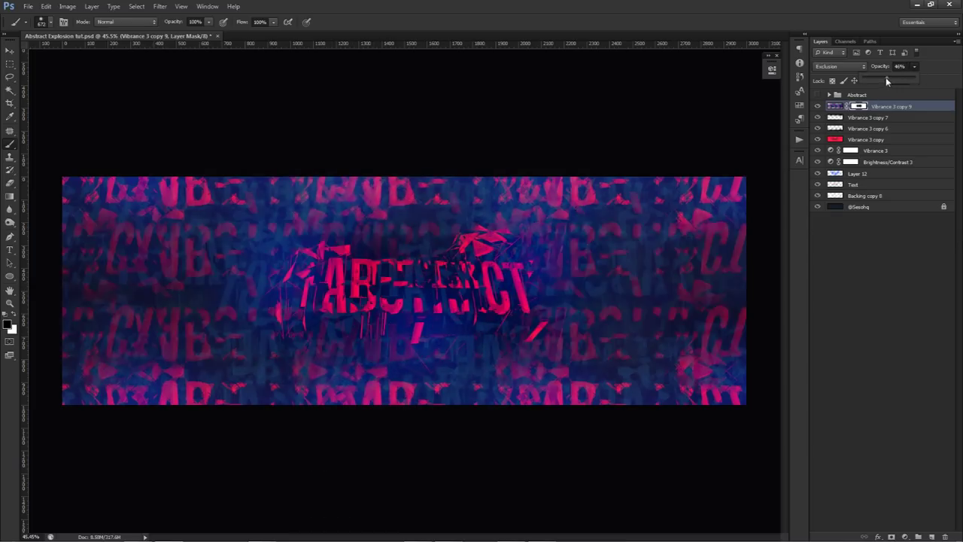
Paint more of the layer mask black with a large soft brush, fading the middle strips near the canvas's corners and border rows.
left_click_drag(392, 232, 400, 234)
left_click_drag(86, 216, 98, 224)
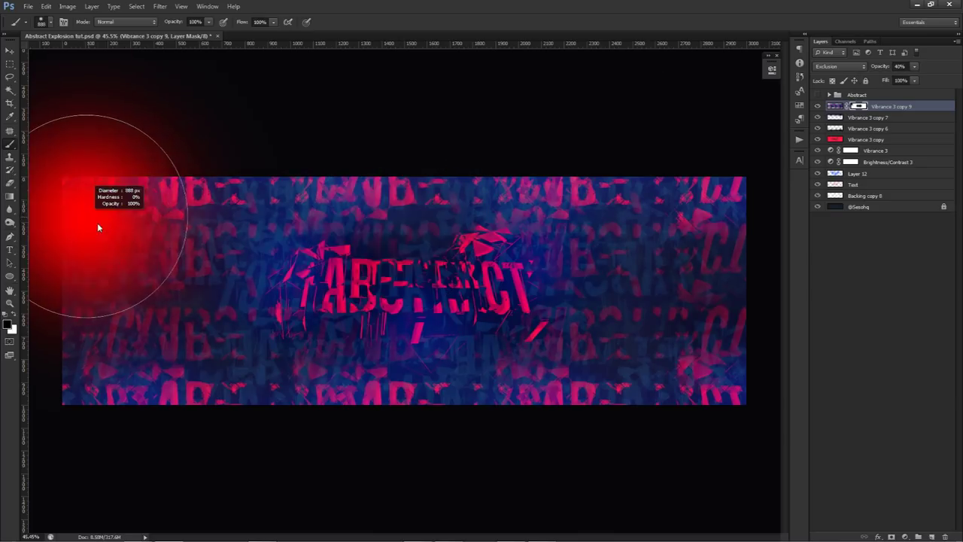
left_click(98, 224)
left_click_drag(169, 403, 204, 417)
mouse_move(654, 402)
left_mouse_down()
mouse_move(751, 225)
mouse_move(665, 166)
mouse_move(611, 155)
left_mouse_up()
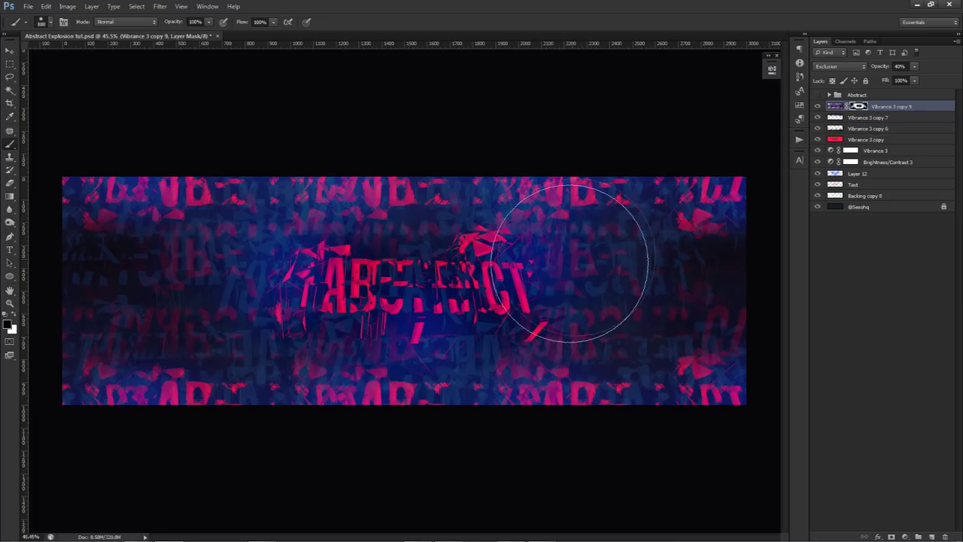
key("v")
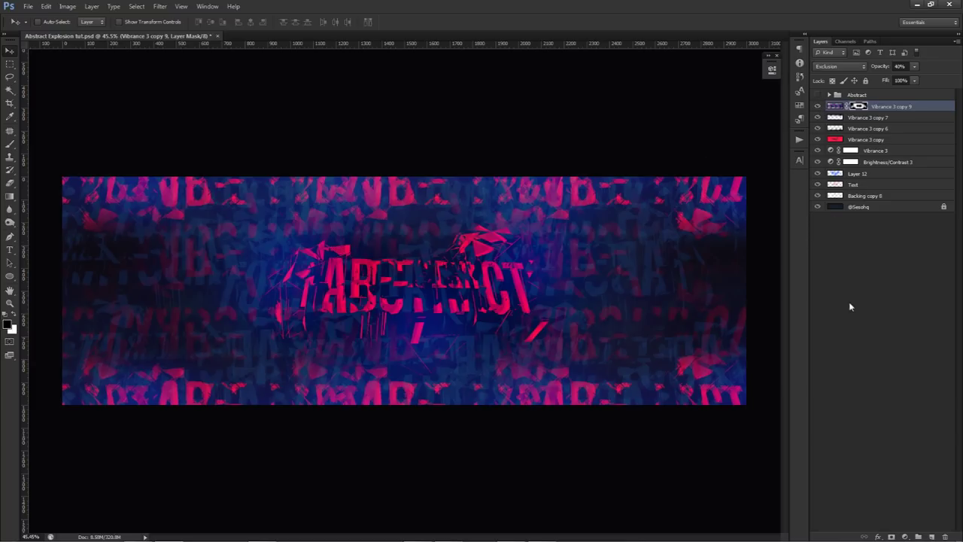
Add a new layer and prepare a large soft brush with a blue sampled from the artwork.
left_click(931, 537)
key("b")
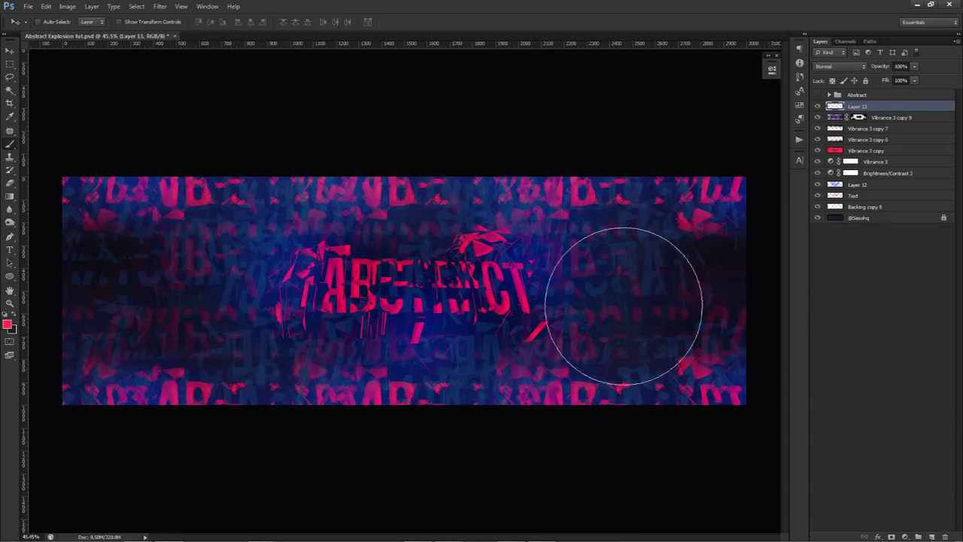
left_click(542, 188, "alt")
right_click(443, 274, "alt")
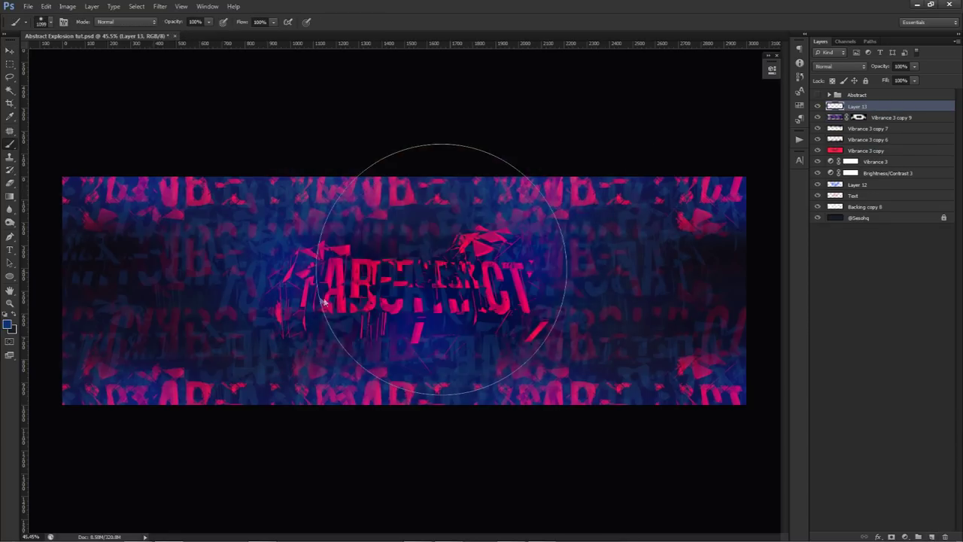
left_click(339, 308)
left_click(505, 322)
key("ctrl+alt+z")
key("ctrl+alt+z")
Paint soft blue glows over both ends of the central text and blend the layer with Linear Dodge (Add) at 43% opacity.
mouse_move(323, 290)
left_mouse_down()
mouse_move(490, 312)
mouse_move(572, 293)
left_mouse_up()
left_click(840, 67)
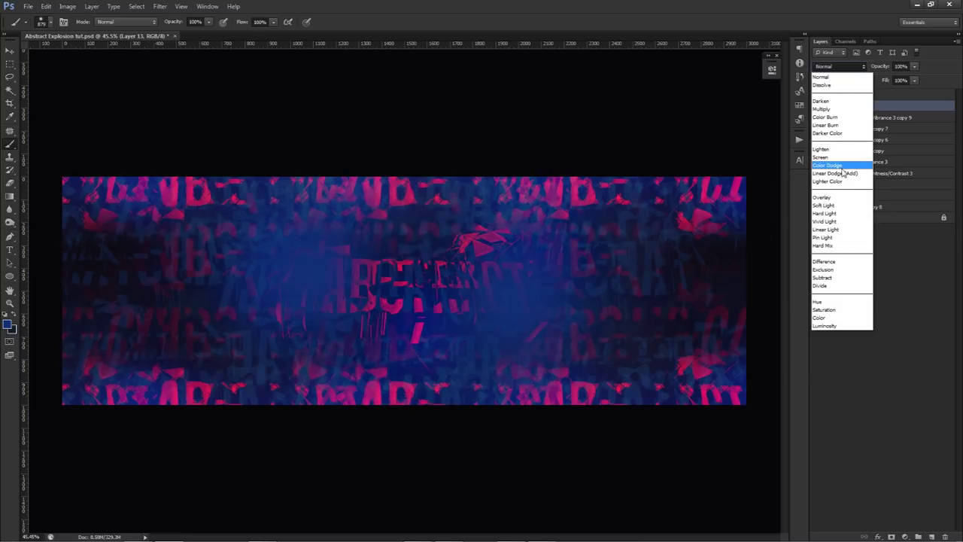
left_click(842, 172)
key("Down")
left_click(914, 67)
left_click_drag(918, 78, 885, 80)
left_click(867, 109)
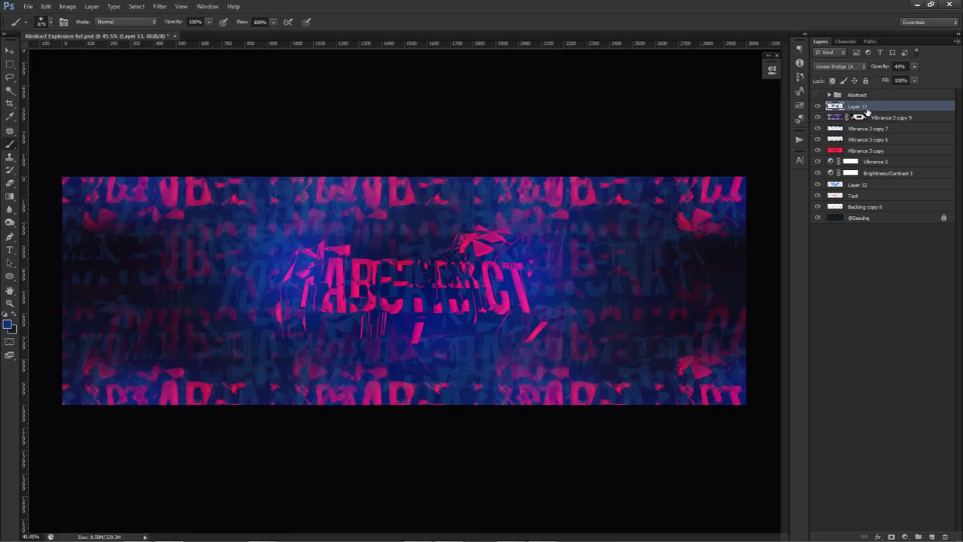
Add a Vibrance adjustment layer with vibrance 40 and saturation 4.
left_click(905, 536)
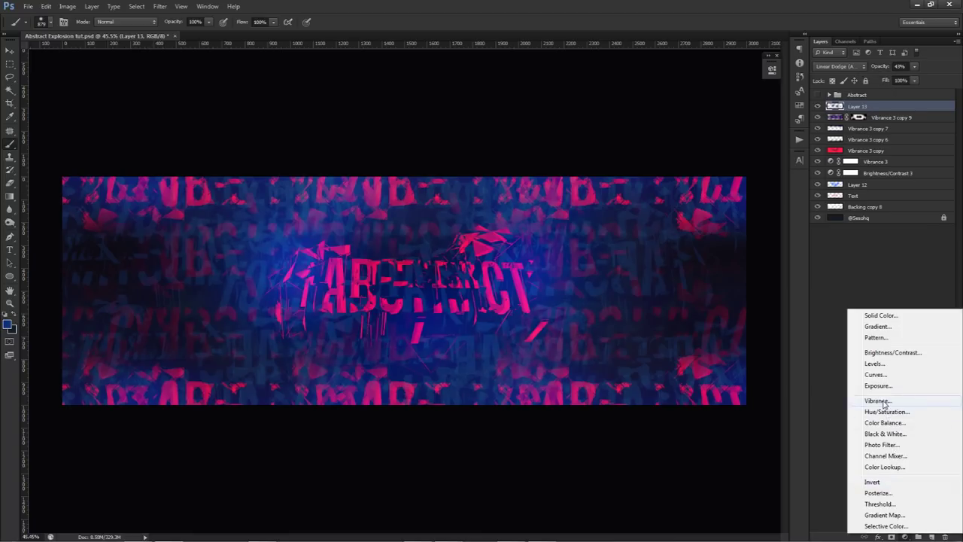
left_click(884, 400)
left_click(735, 94)
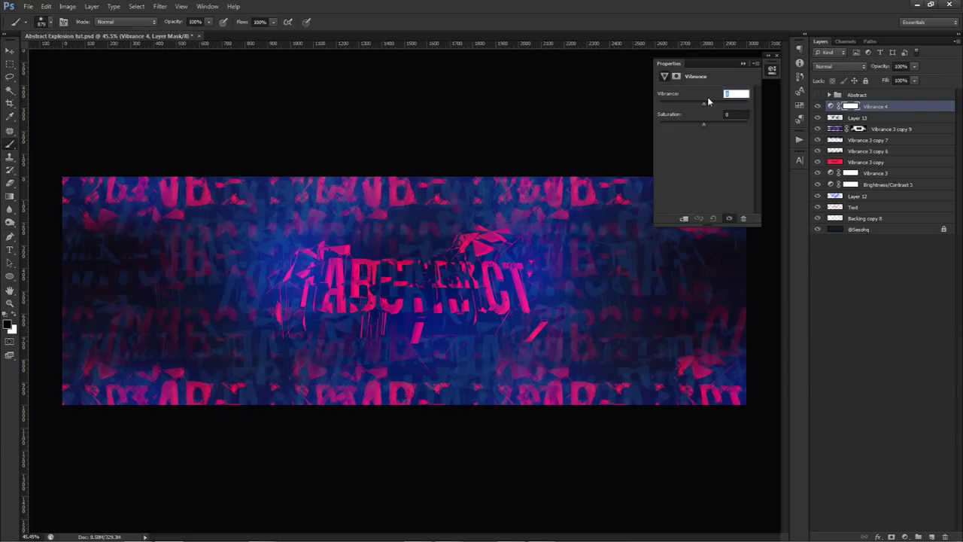
type("40")
key("Tab")
Add a Color Balance adjustment layer with midtones at Cyan-Red -5, Magenta-Green +50 and Yellow-Blue -5.
left_click(905, 536)
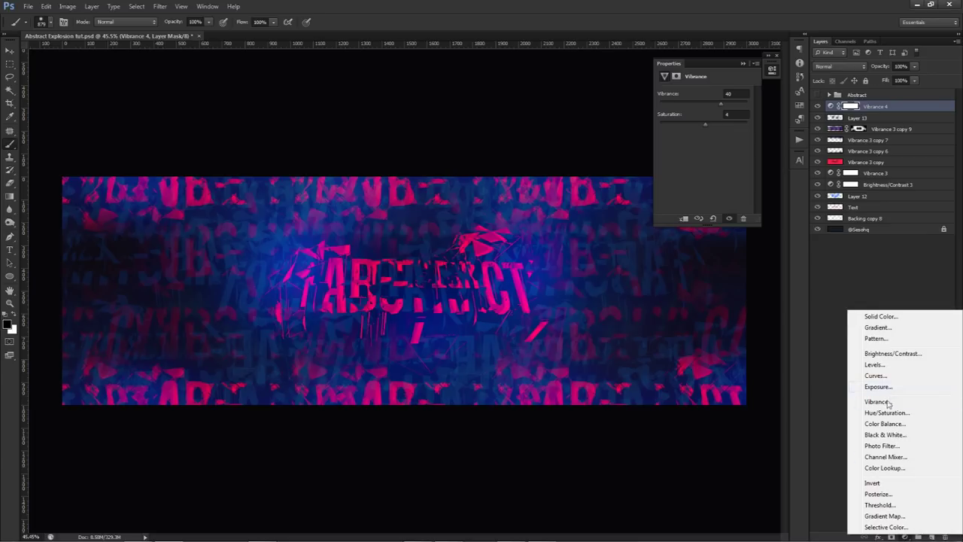
left_click(885, 424)
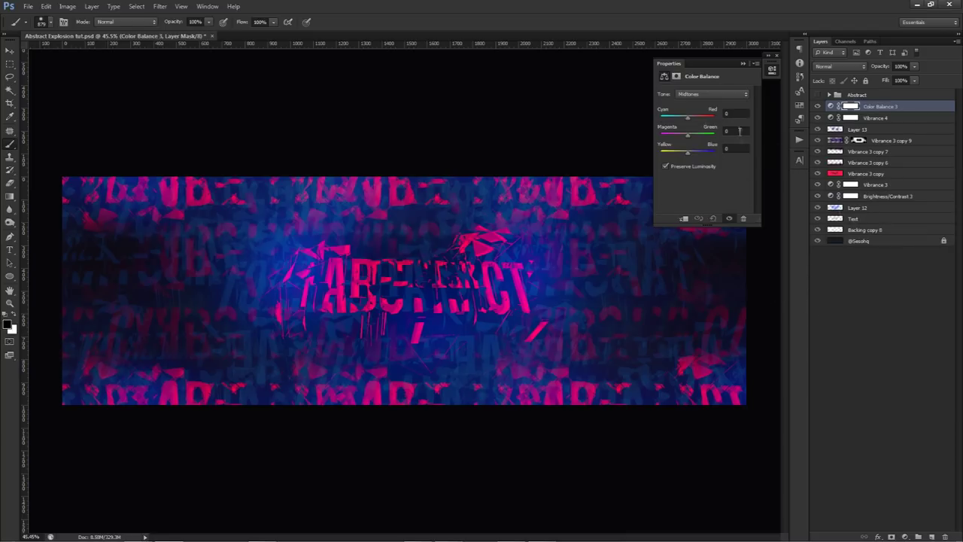
left_click(734, 111)
type("-5")
key("Tab")
key("Tab")
left_click(884, 107)
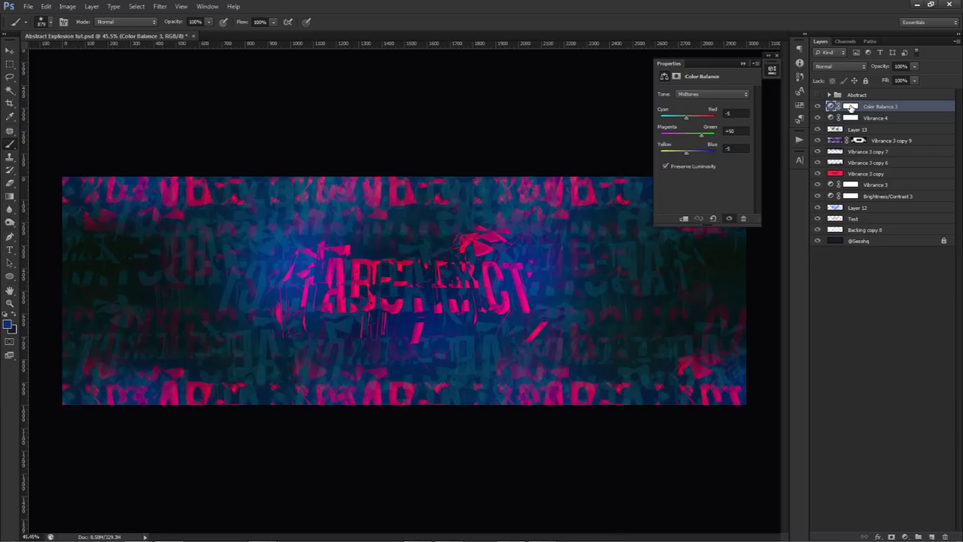
Paint black patches on the Color Balance mask with a large soft brush, limiting the green tint to parts of the canvas.
left_click(851, 107)
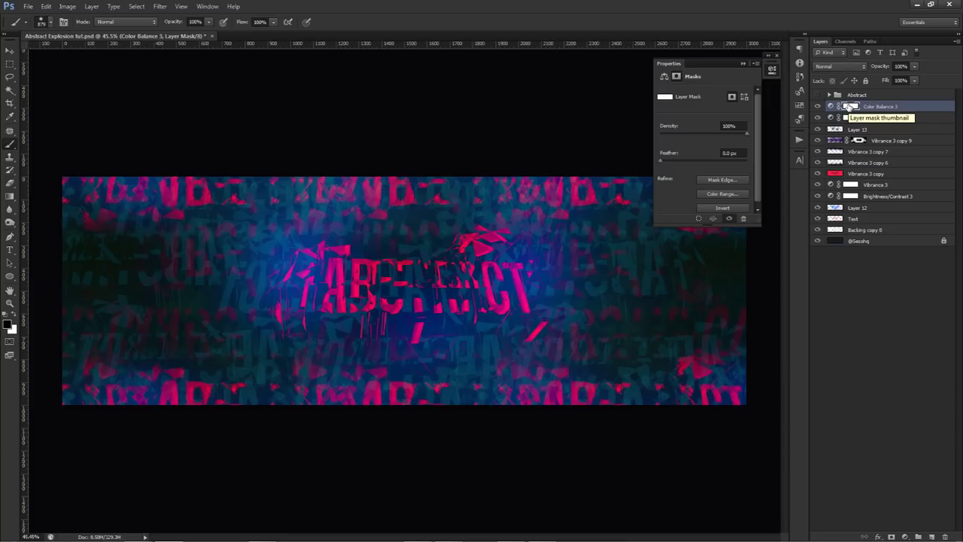
left_click_drag(348, 267, 368, 271, "alt")
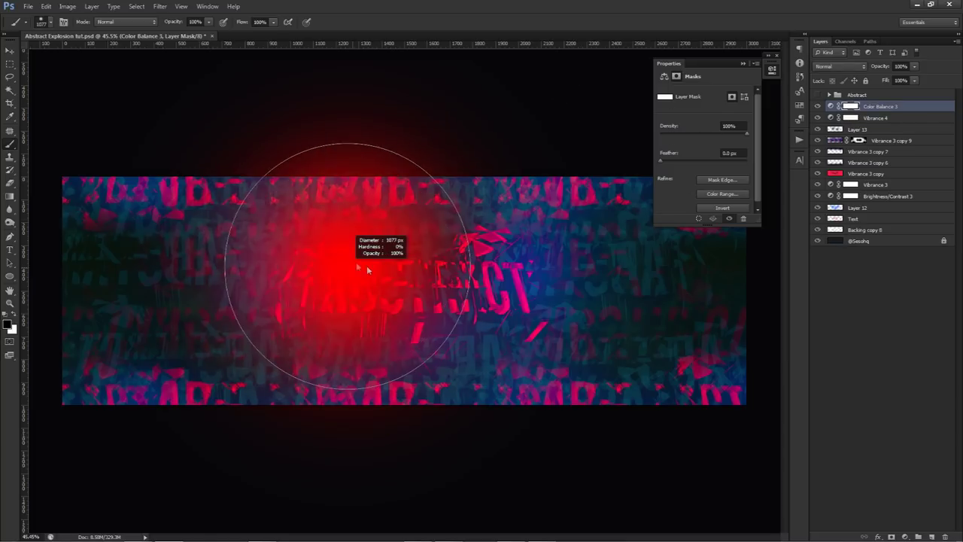
left_click(82, 201)
left_click(369, 289)
left_click(509, 234)
left_click(663, 399)
left_click(574, 407)
left_click(170, 388)
left_click(567, 181)
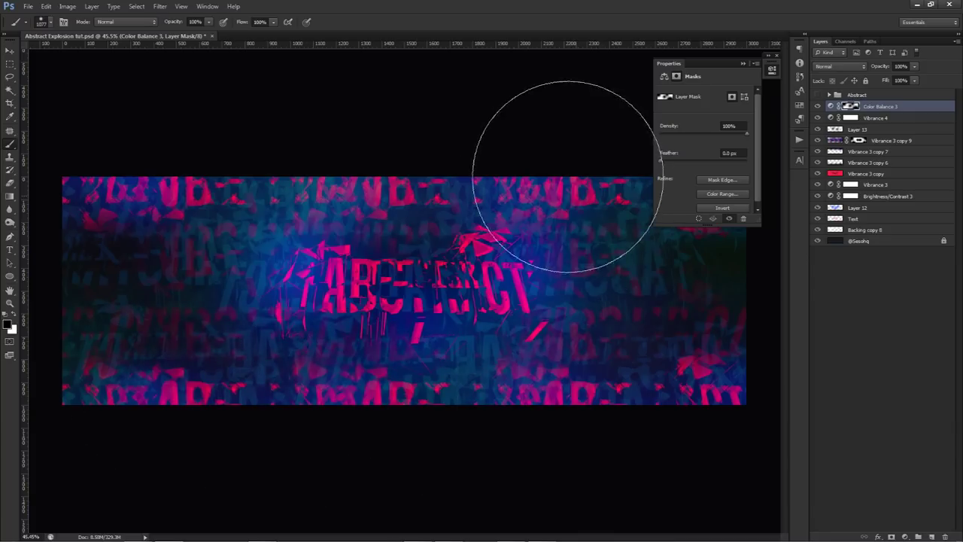
Compare the artwork with and without the masked Color Balance adjustment.
left_click(743, 63)
left_click(817, 106)
left_click(817, 106)
left_click(818, 106)
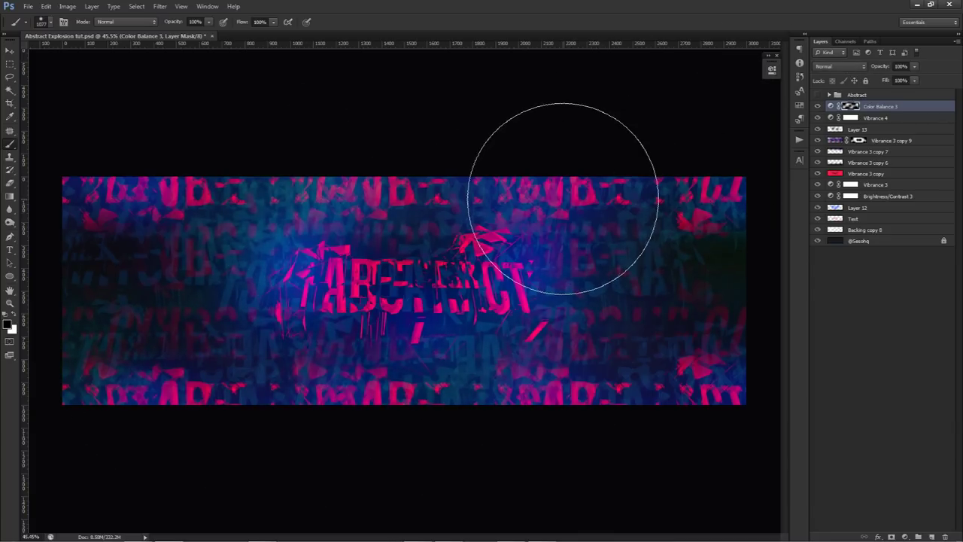
left_click(819, 107)
left_click(819, 107)
right_click(663, 264, "alt")
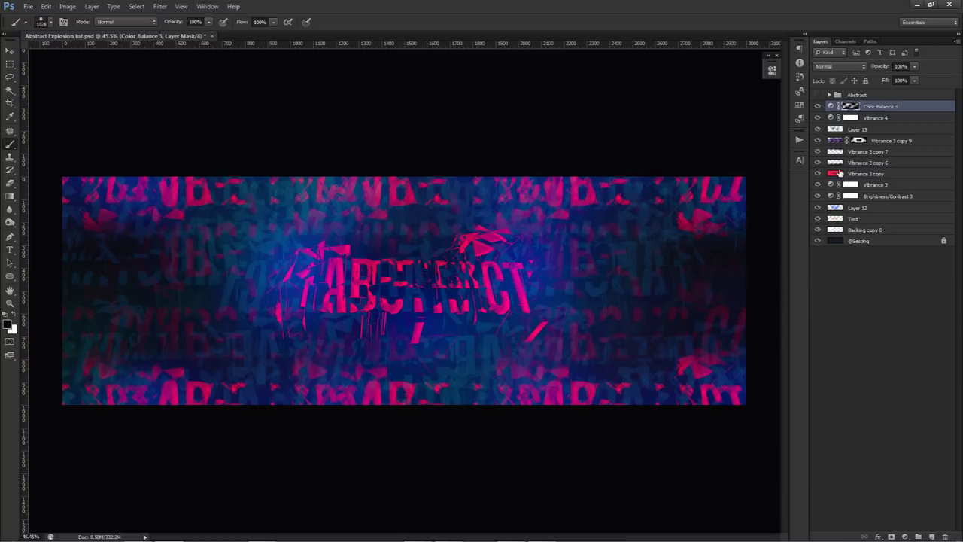
Add a Brightness/Contrast adjustment layer with brightness 20 and contrast 70.
left_click(905, 536)
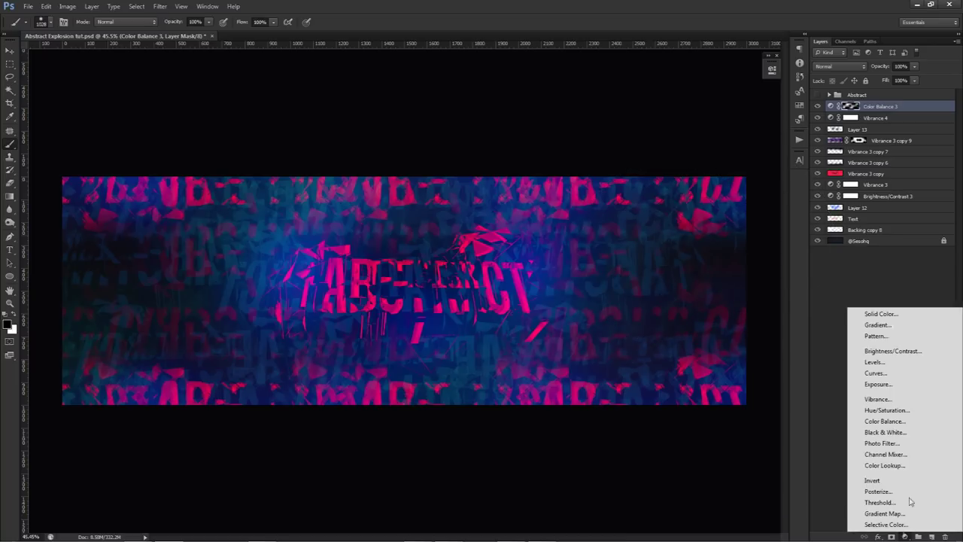
left_click(876, 349)
type("20")
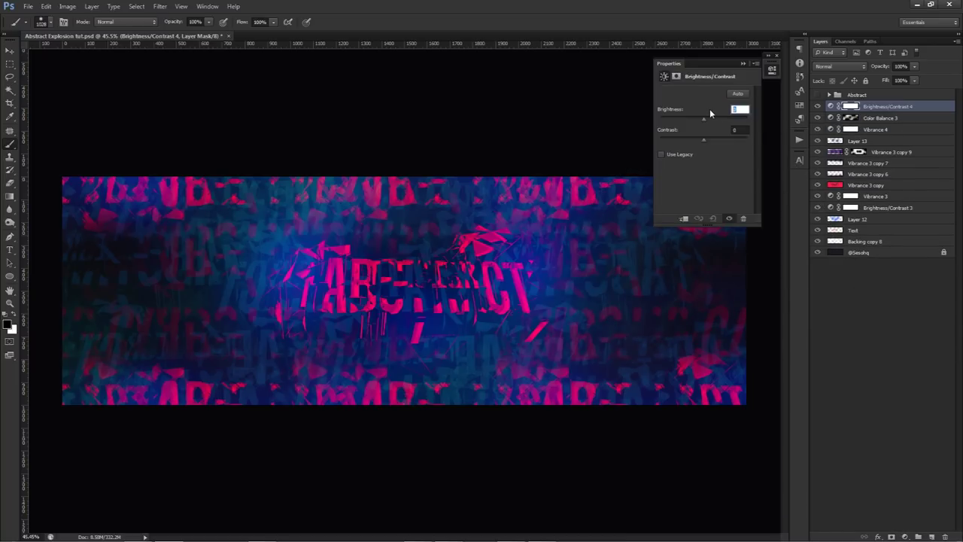
key("Tab")
type("70")
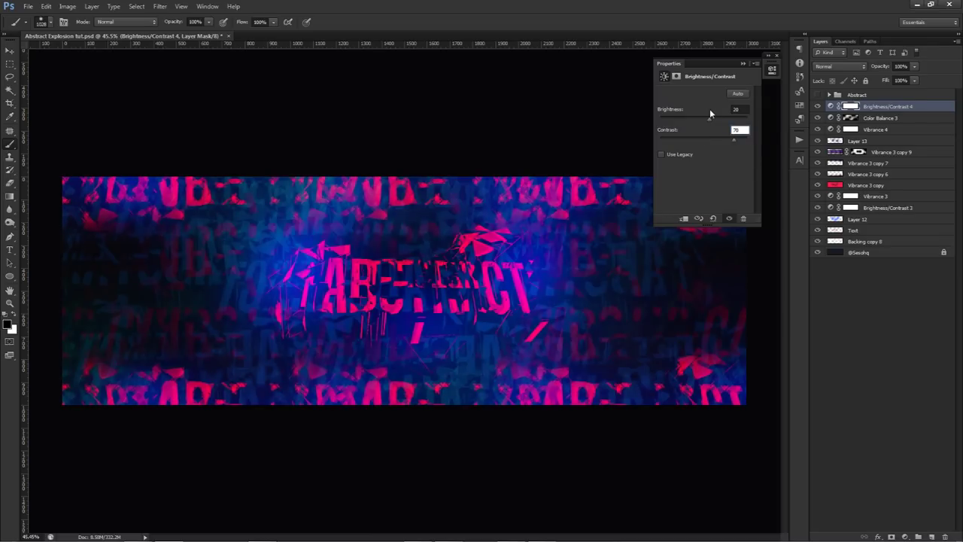
left_click(887, 112)
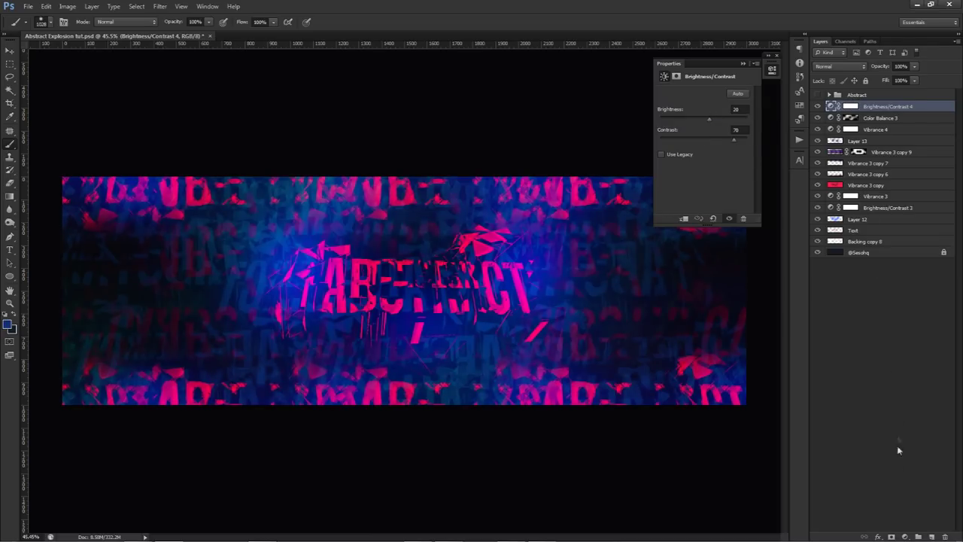
Add a Black & White adjustment layer and set its blend mode to Multiply.
left_click(906, 536)
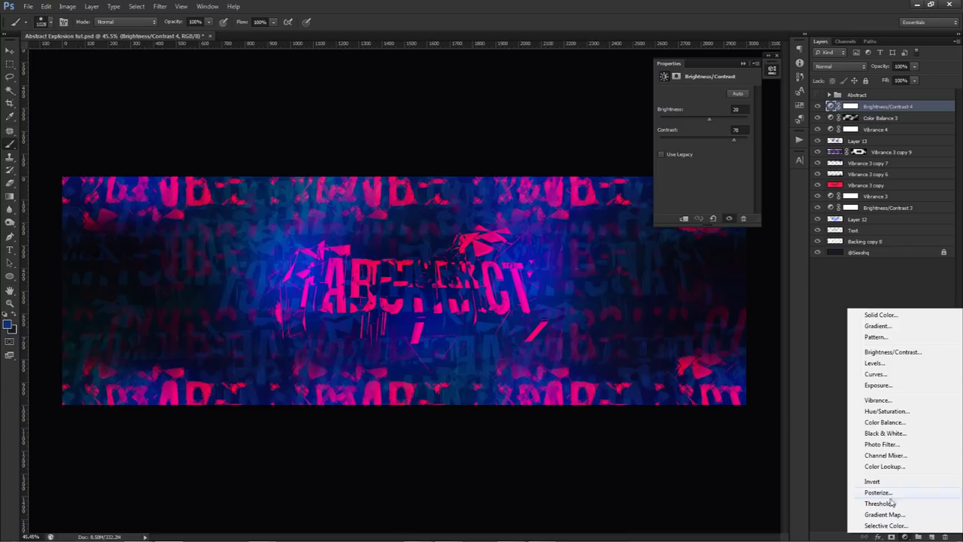
left_click(893, 434)
left_click(840, 66)
left_click(834, 99)
left_click(818, 106)
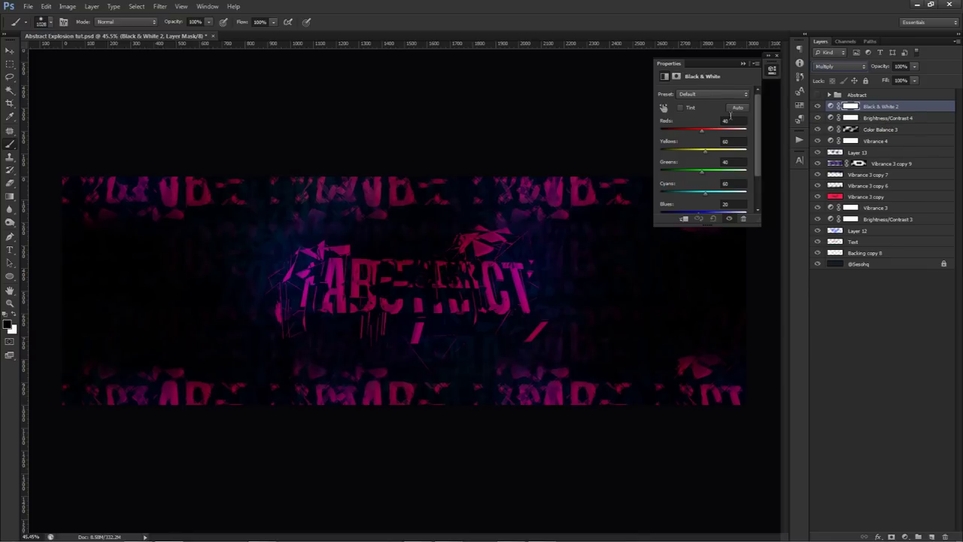
Set the Black & White adjustment's reds to 80, yellows to -12, greens to 66, cyans to 231 and magentas to 124.
mouse_move(758, 106)
left_mouse_down()
mouse_move(758, 173)
mouse_move(758, 92)
left_mouse_up()
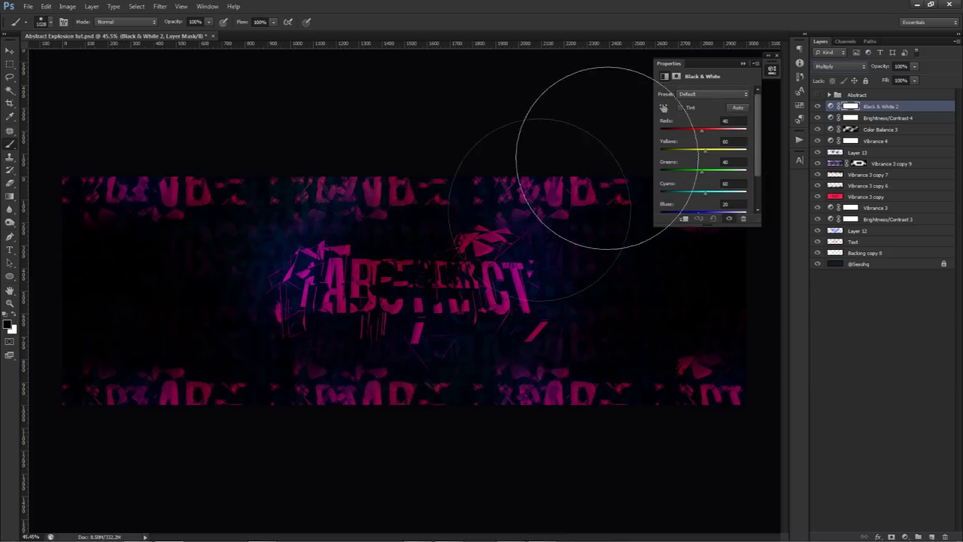
left_click(10, 50)
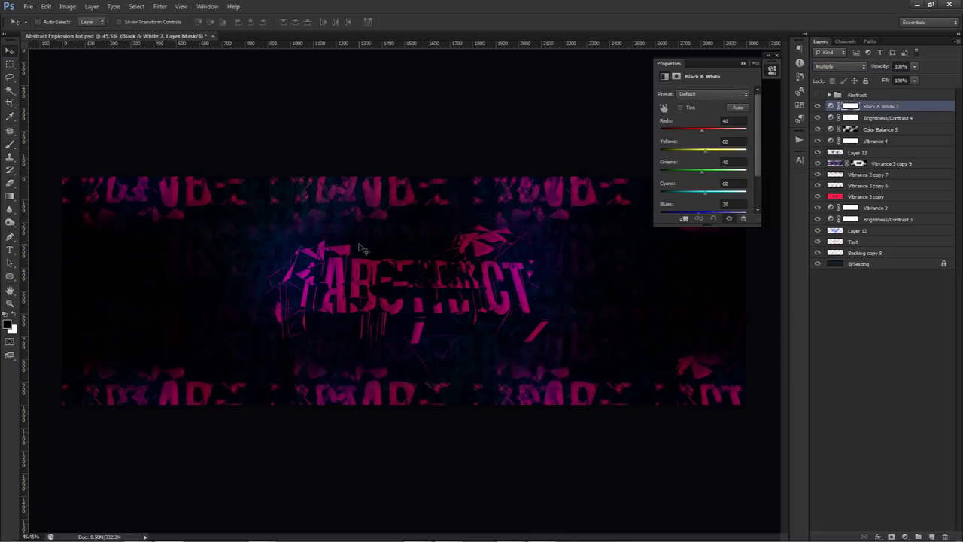
left_click_drag(706, 133, 738, 192)
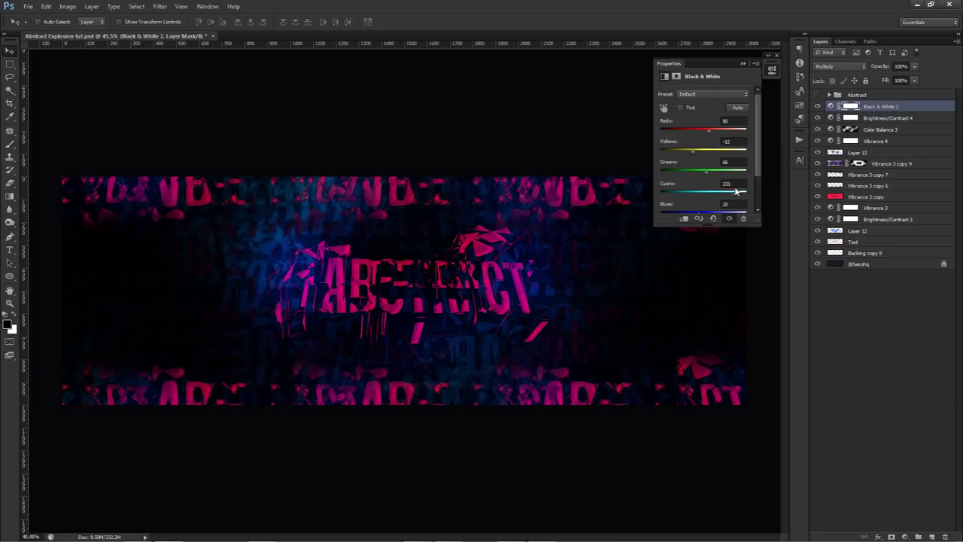
left_click_drag(759, 146, 718, 197)
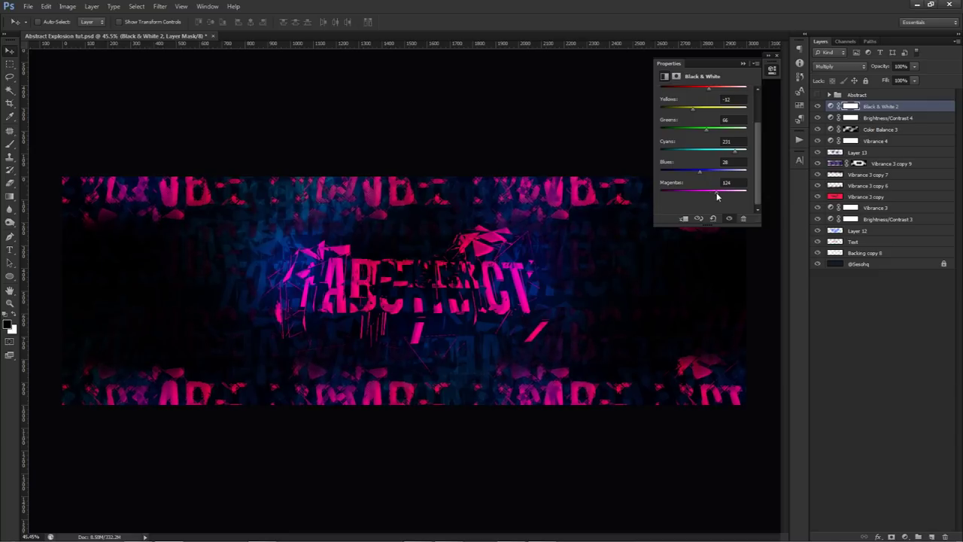
On a new layer, paint large soft magenta glows above both ends of the central text and one below it.
left_click(932, 535)
left_click(760, 140)
key("b")
left_click(519, 269, "alt")
left_click_drag(550, 294, 545, 265)
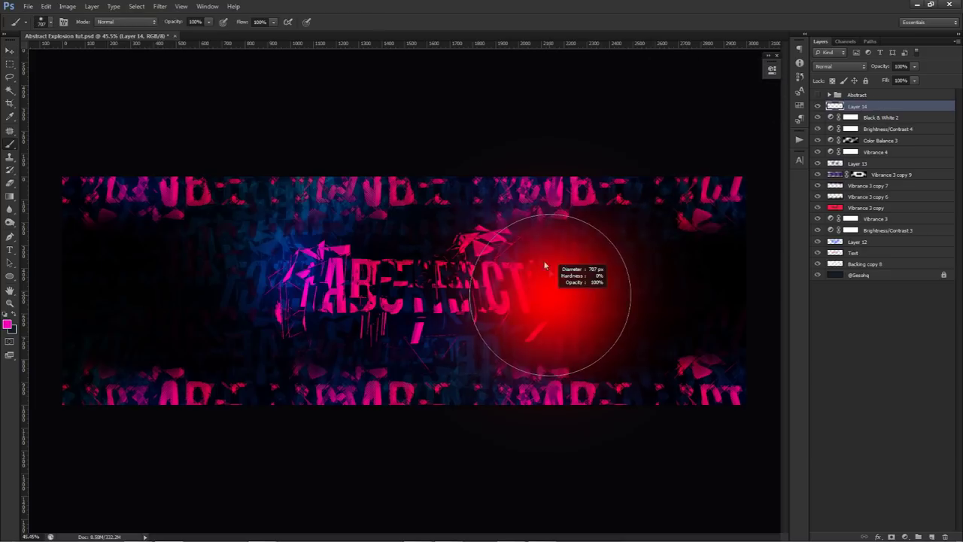
left_click(519, 245)
left_click(410, 331)
left_click(252, 256)
key("ctrl+z")
left_click(283, 248)
Set the magenta glow layer to Linear Dodge (Add) blending at 43% opacity.
left_click(839, 66)
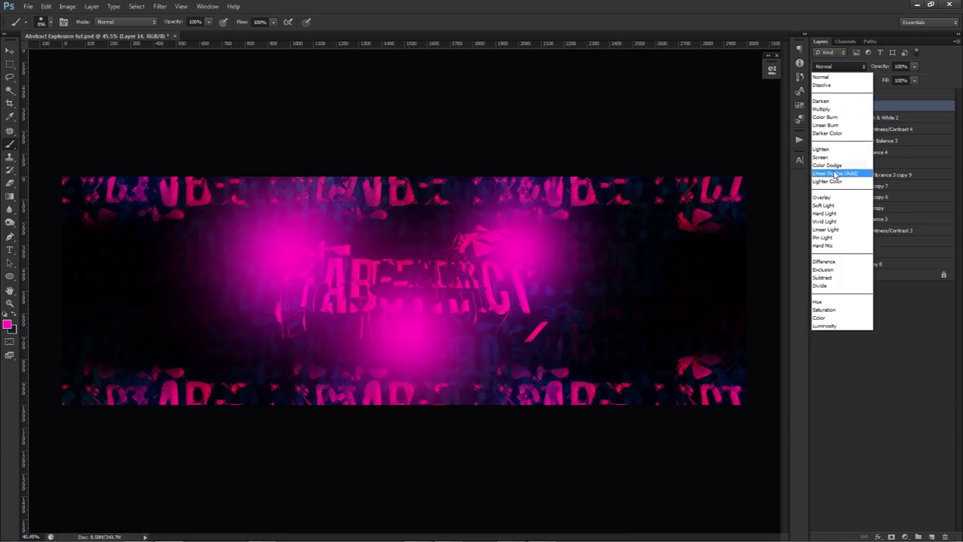
left_click(835, 175)
left_click(914, 67)
left_click_drag(913, 78, 881, 73)
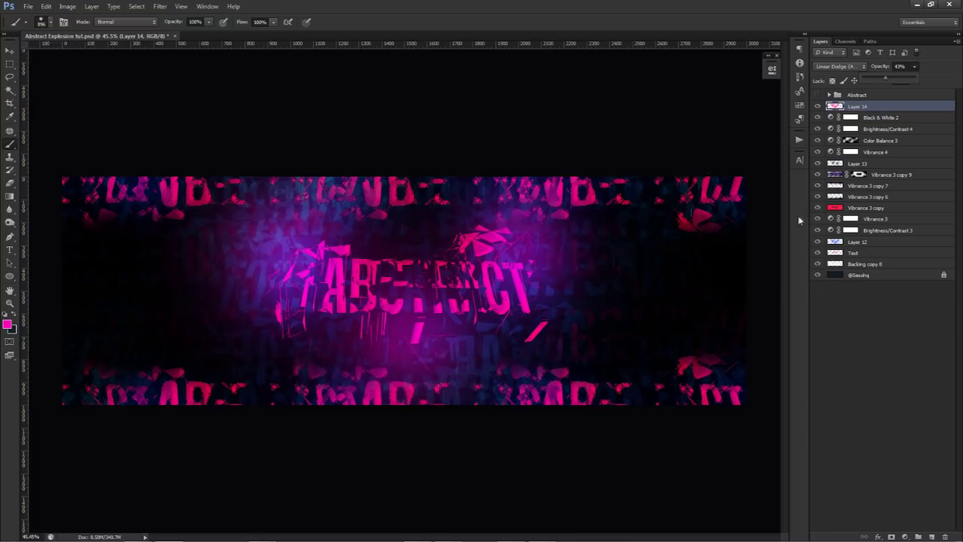
Add a Curves adjustment layer above the glow with a slight contrast curve, adjusting one highlight point and one shadow point.
left_click(906, 536)
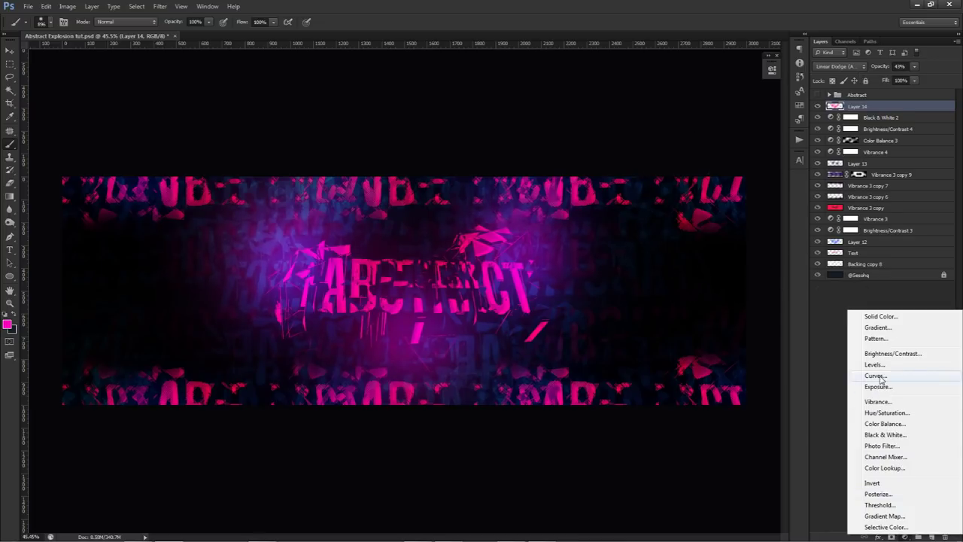
left_click(877, 377)
left_click_drag(730, 131, 727, 134)
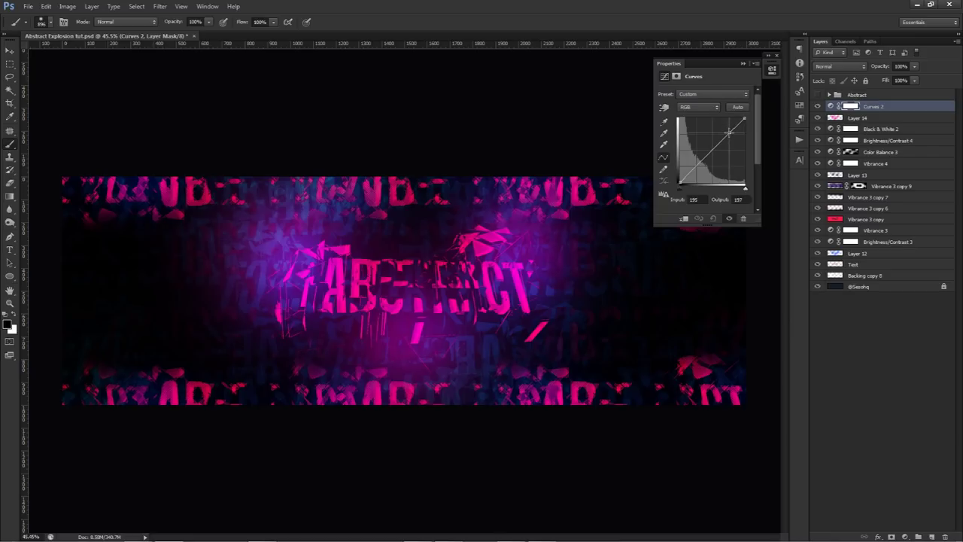
left_click_drag(694, 166, 694, 169)
Add a Levels adjustment layer with black input 2 and midtones 0.96, comparing the artwork with and without it.
left_click(906, 537)
left_click(875, 365)
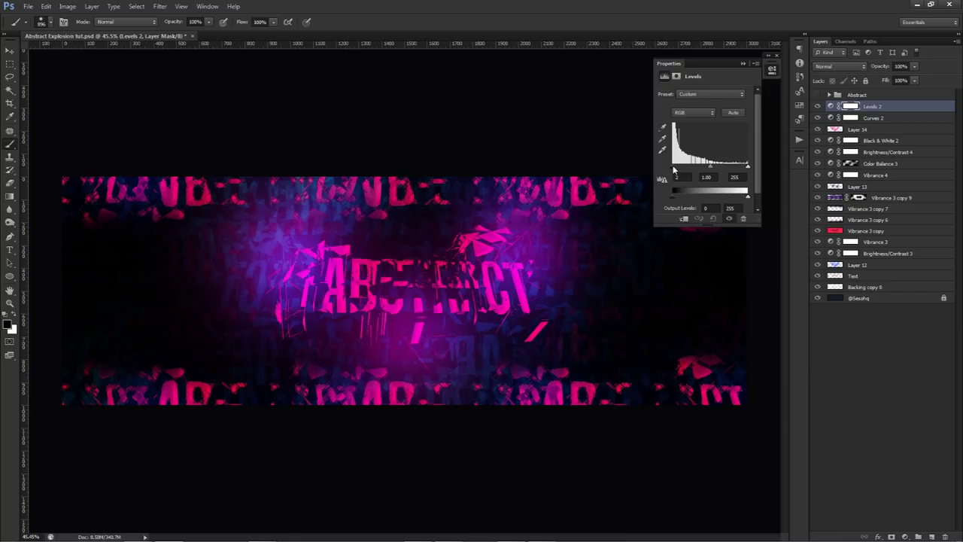
left_click(818, 107)
left_click(819, 107)
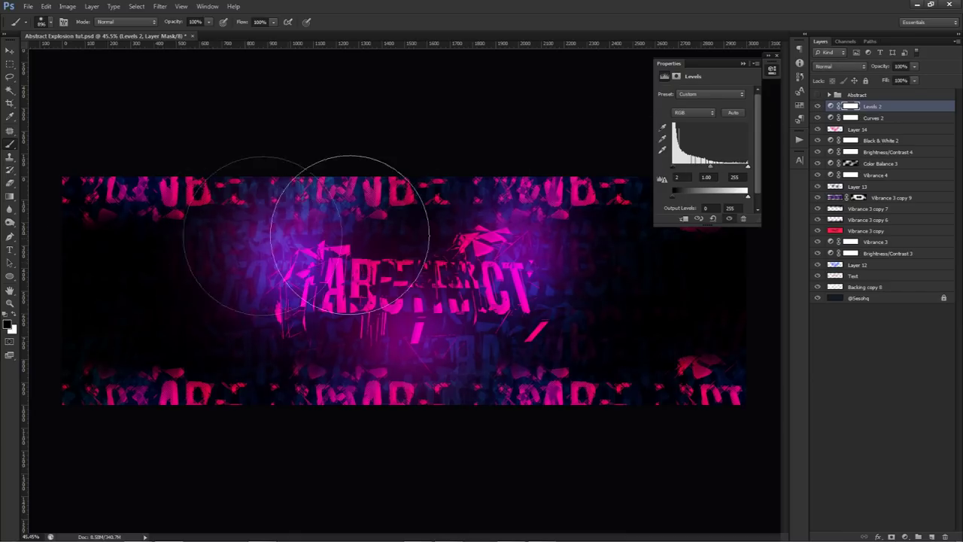
left_click_drag(714, 168, 715, 168)
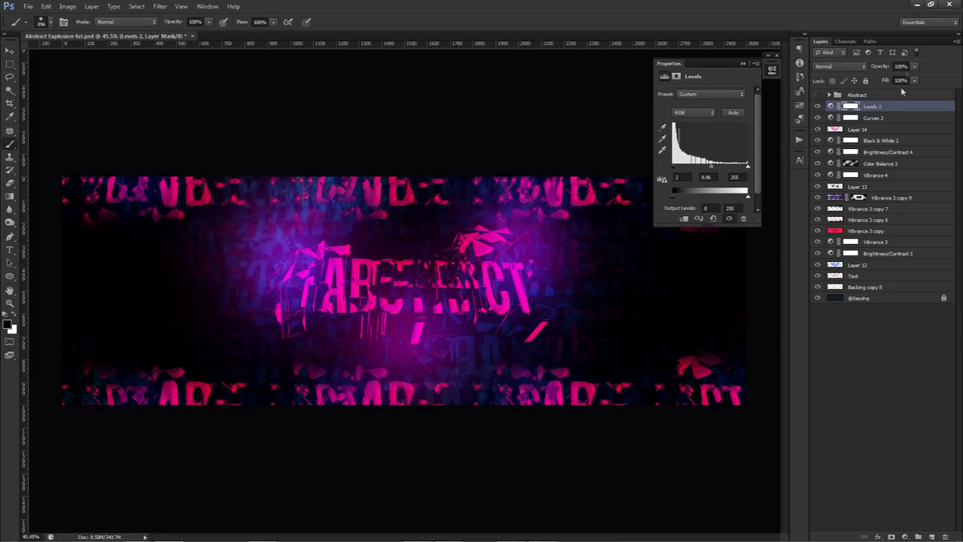
Mask the Levels adjustment with large soft black dabs over the central text and the left part of the artwork.
left_click(855, 106)
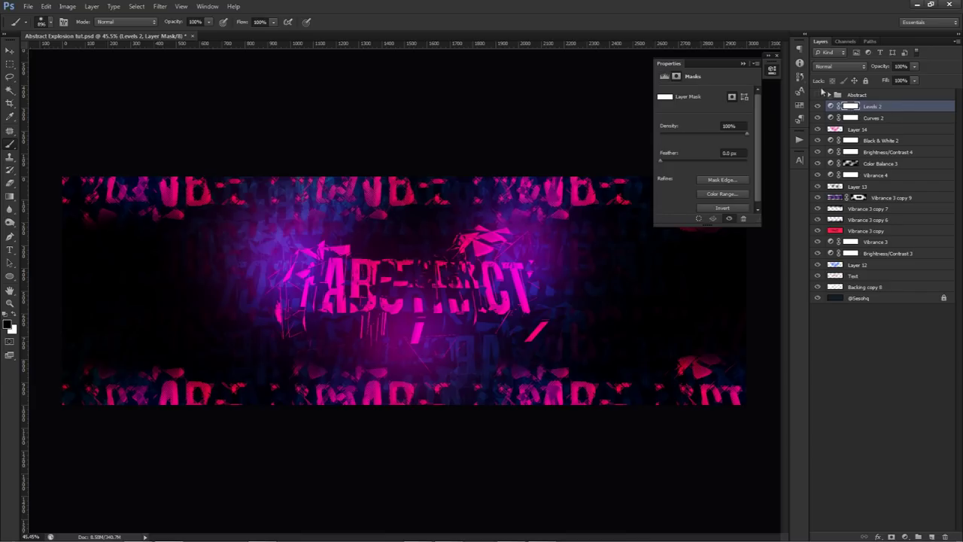
left_click(774, 70)
right_click(529, 253, "alt")
left_click(688, 283)
right_click(465, 319, "alt")
left_click(486, 269)
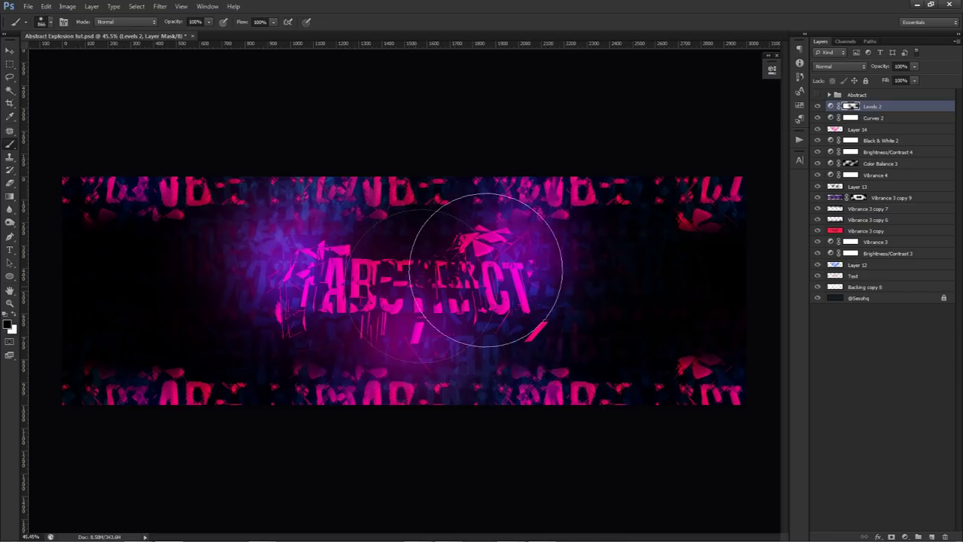
left_click(271, 213)
right_click(206, 276, "alt")
left_click(107, 370)
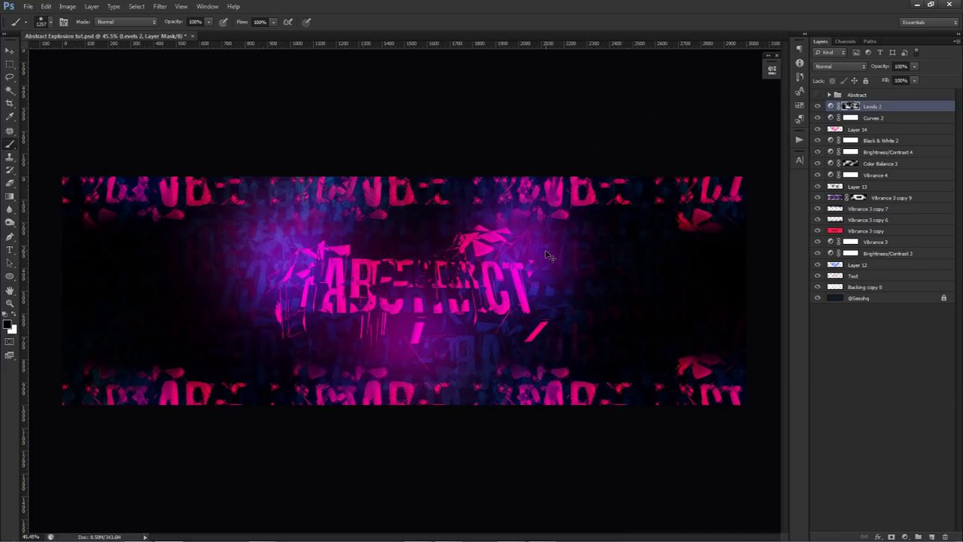
Identify the Text layer by toggling its visibility and give it a black Multiply drop shadow with increased opacity.
key("v")
left_click(818, 276)
left_click(818, 277)
double_click(867, 277)
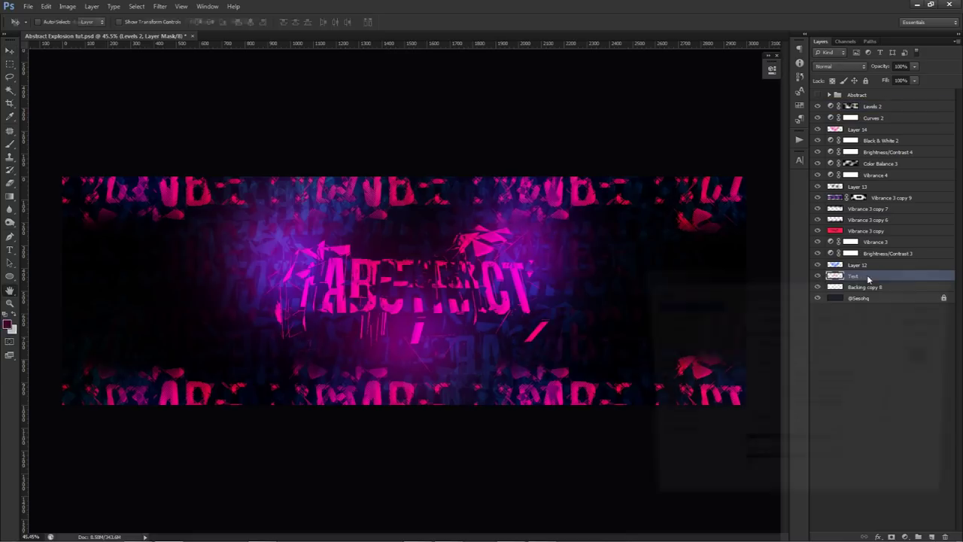
left_click(667, 439)
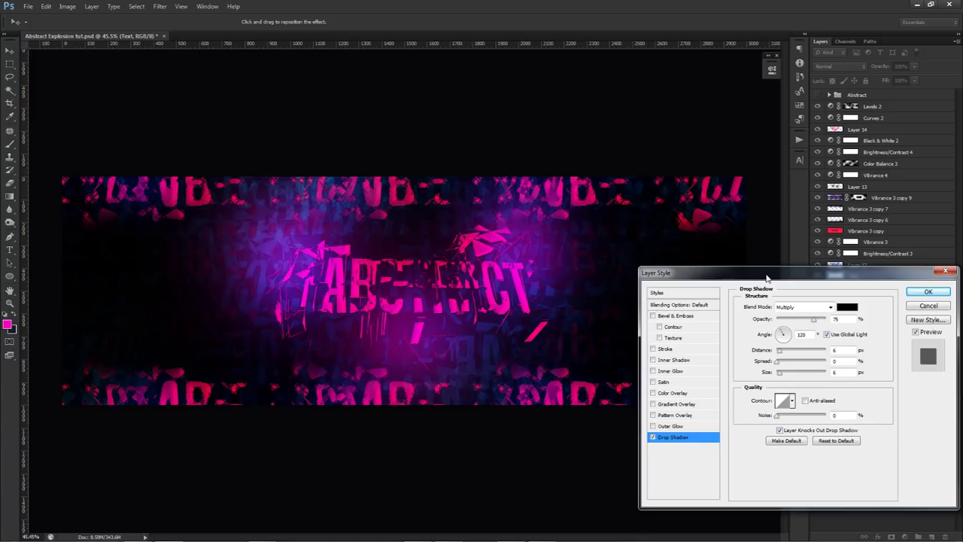
left_click_drag(813, 319, 826, 319)
left_click(842, 350)
Add a white inner glow to the Text layer with Overlay blending, 75% opacity and 6 px size, and apply the styles.
left_click(682, 372)
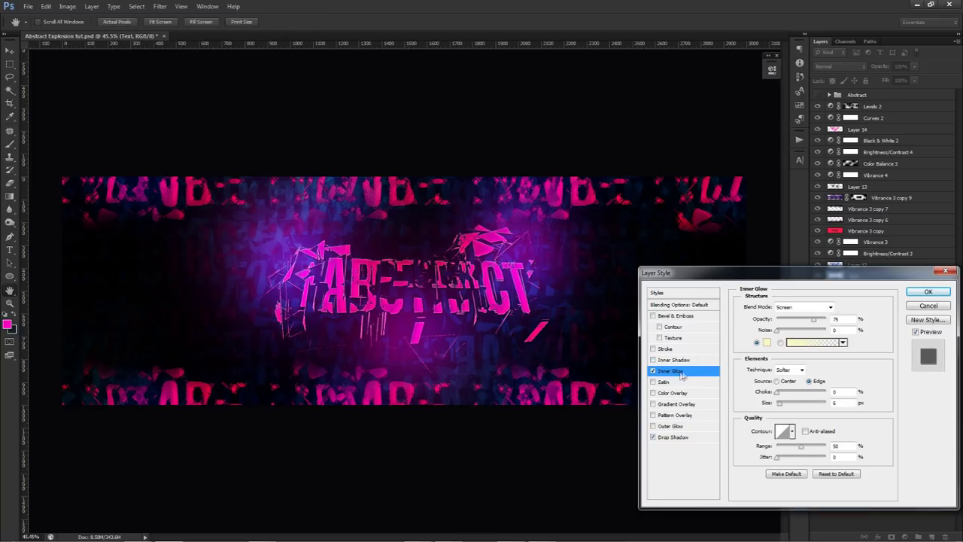
left_click(762, 348)
left_click(766, 313)
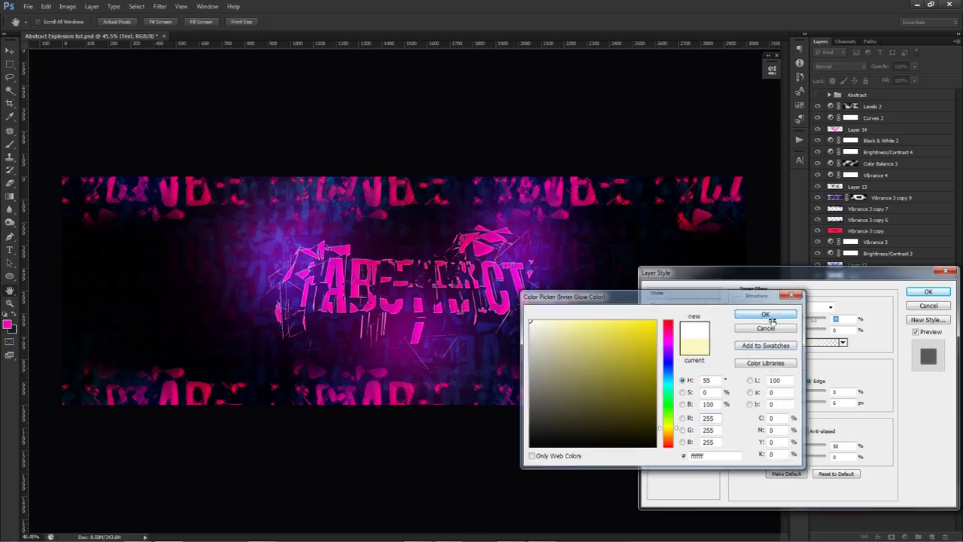
left_click(796, 307)
left_click(785, 169)
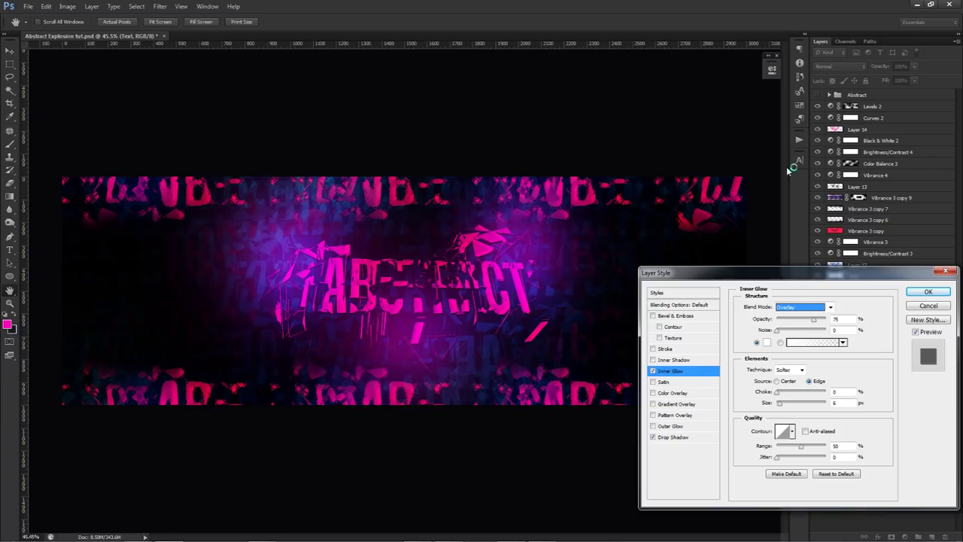
left_click(928, 292)
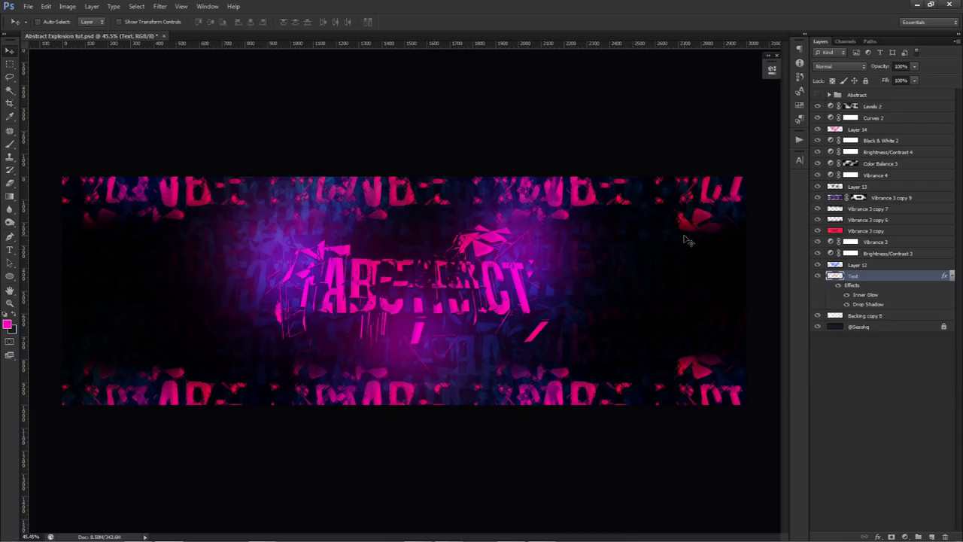
Duplicate all layers from Levels 2 down to the background layer and merge the copies into one layer.
left_click(858, 107)
left_click(868, 327, "shift")
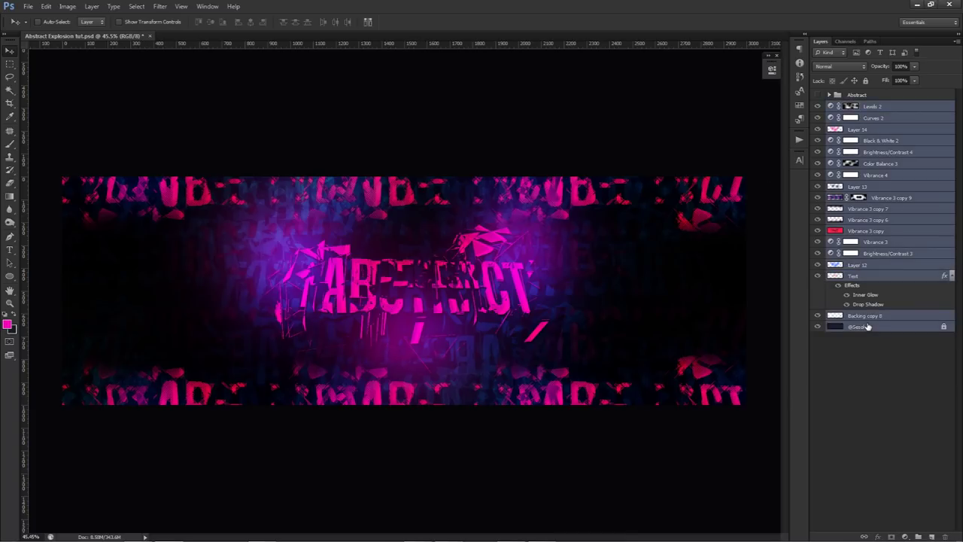
key("ctrl+j")
key("ctrl+e")
Apply a Gaussian Blur to the merged copy of the artwork.
left_click(161, 6)
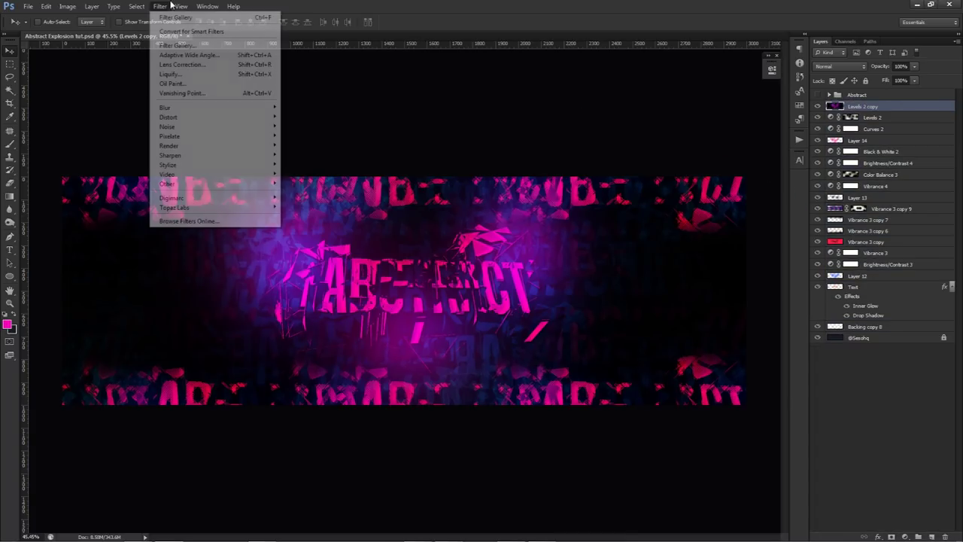
mouse_move(172, 110)
left_click(308, 174)
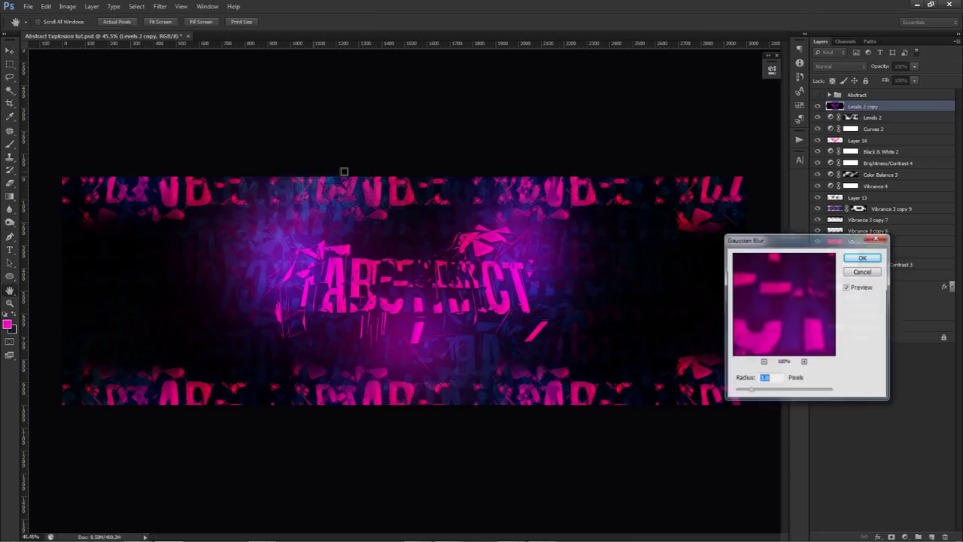
left_click(858, 260)
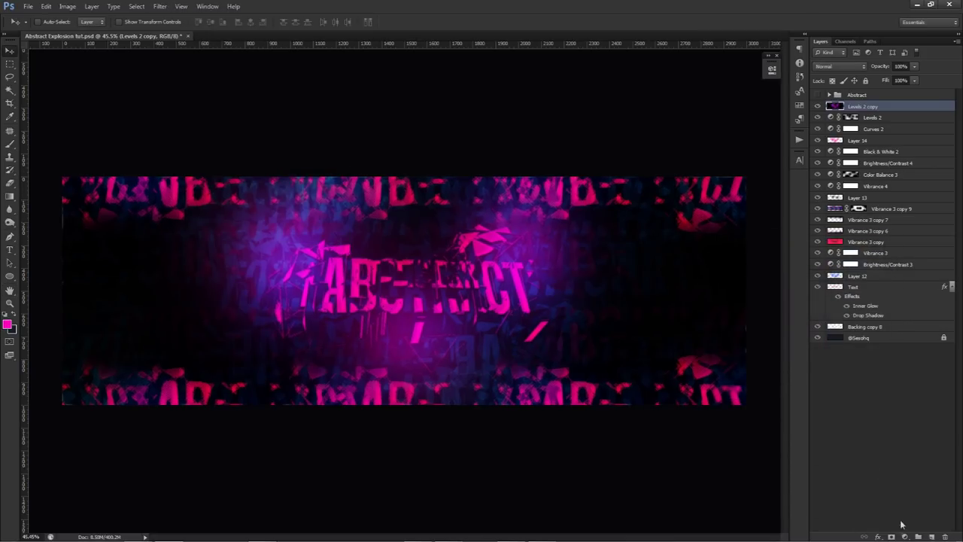
Add a mask to the blurred copy and paint black over the central text with a large soft brush to restore its sharpness.
left_click(892, 537)
key("b")
key("d")
left_click_drag(475, 301, 420, 286)
left_click(377, 289)
left_click(508, 280)
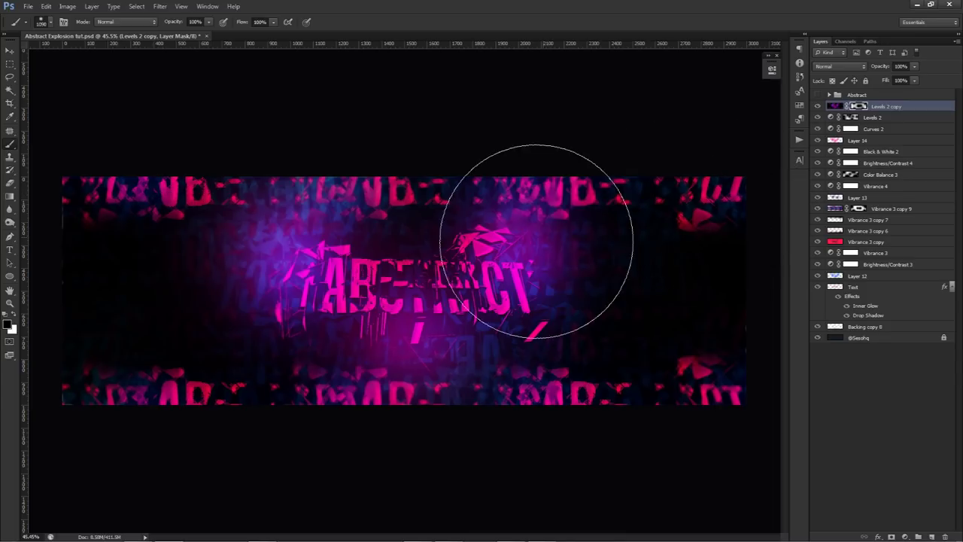
left_click_drag(530, 278, 474, 266)
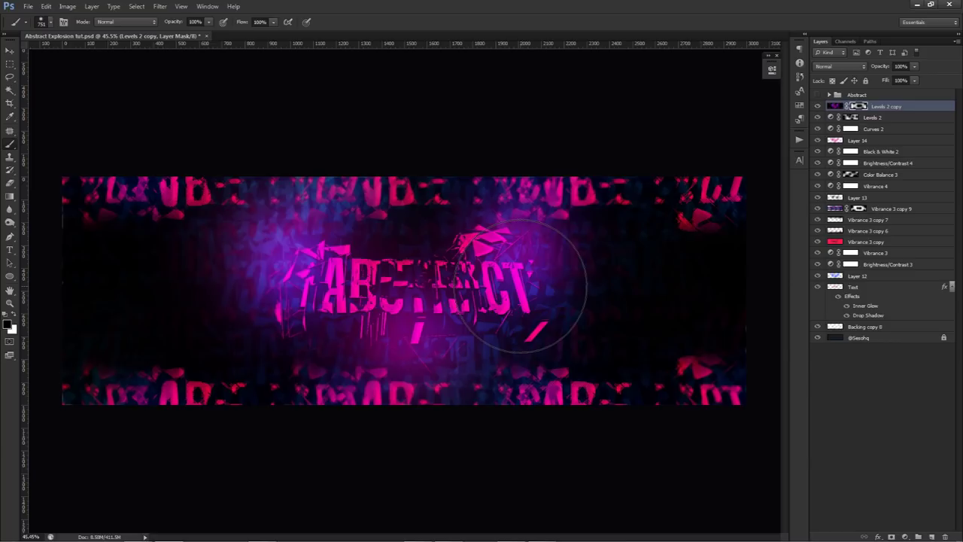
Add a Color Balance adjustment layer with midtones at cyan-red -21, magenta-green +23 and yellow-blue -3.
left_click(904, 536)
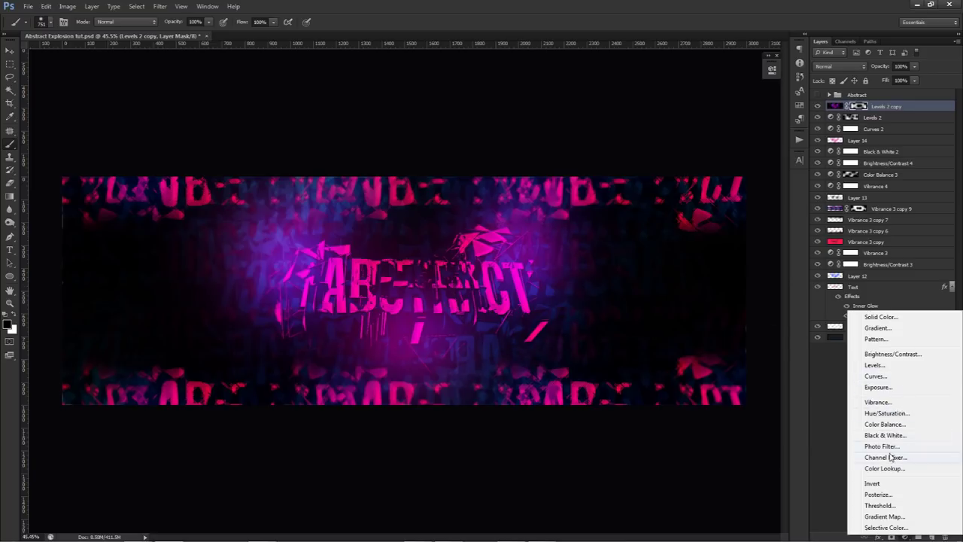
left_click_drag(688, 119, 690, 155)
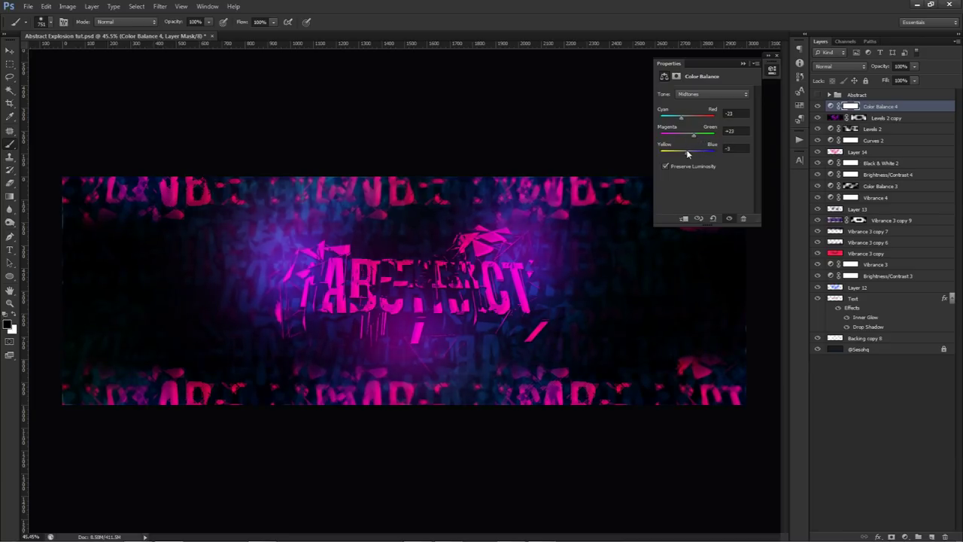